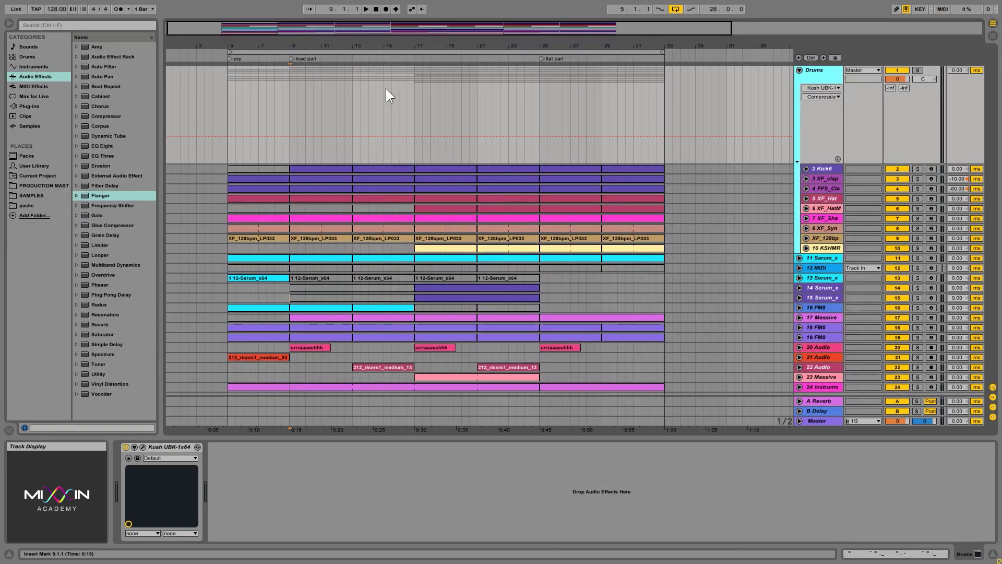
- Play the arrangement from the lead part at bar 9 and add an EQ Eight to the Kick6 track
click(329, 115)
key(space)
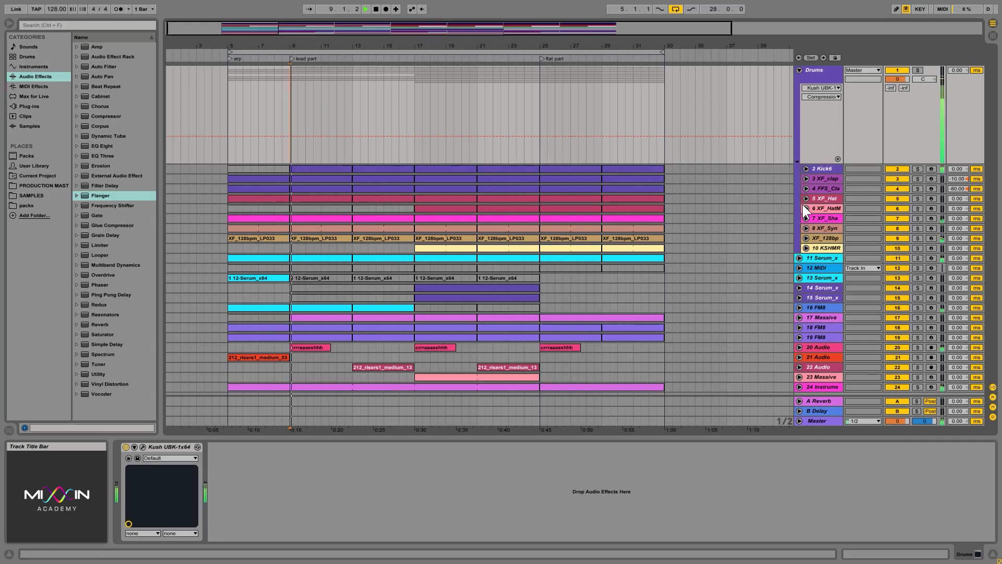
click(829, 168)
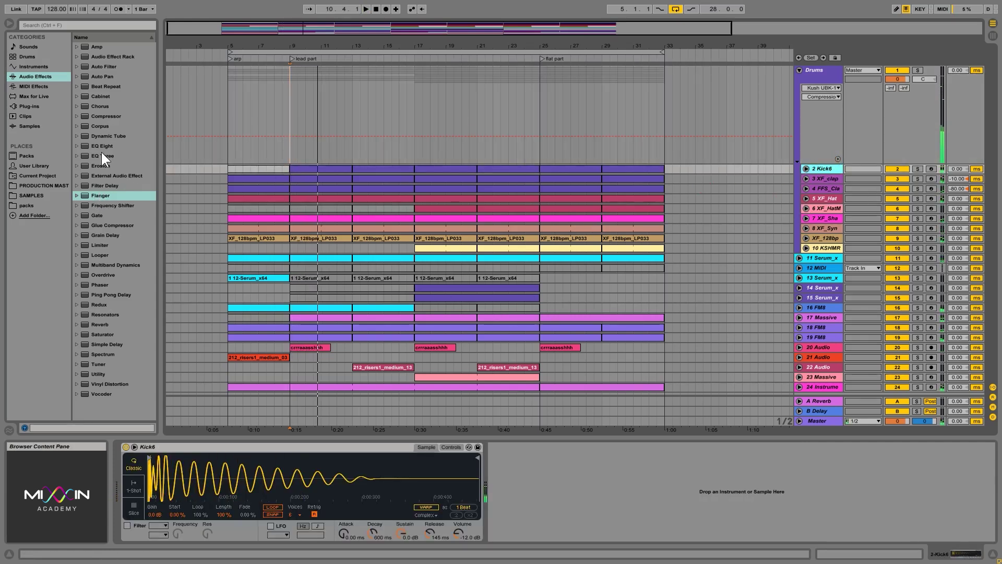
drag(102, 146, 442, 308)
drag(644, 499, 633, 494)
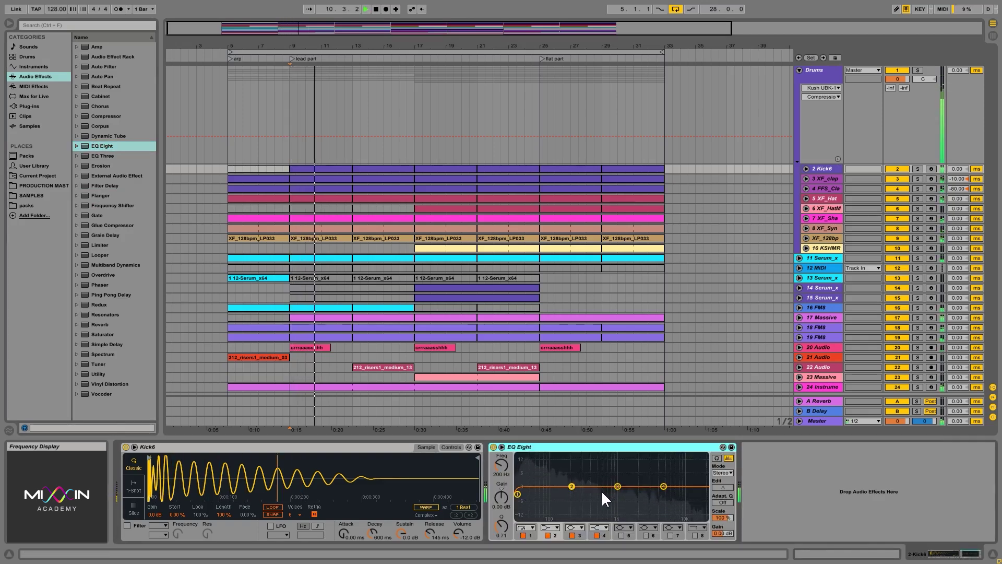
- Cut band 3 of the Kick6 EQ to about -14.3 dB near 395 Hz and compare the sound with that band off and on
drag(614, 488, 587, 506)
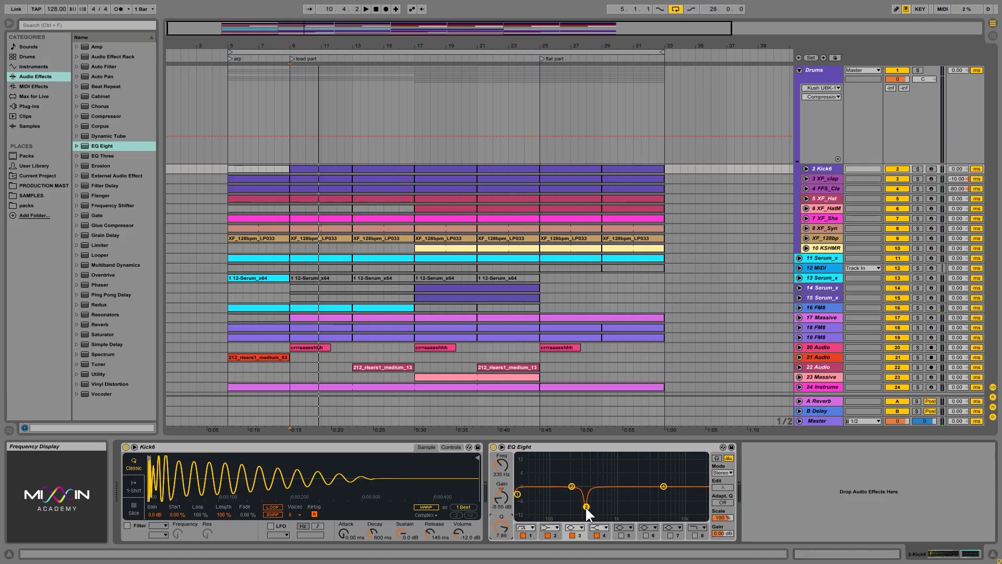
mouse_move(586, 505)
mouse_down()
mouse_move(578, 510)
mouse_move(591, 516)
mouse_up()
key(space)
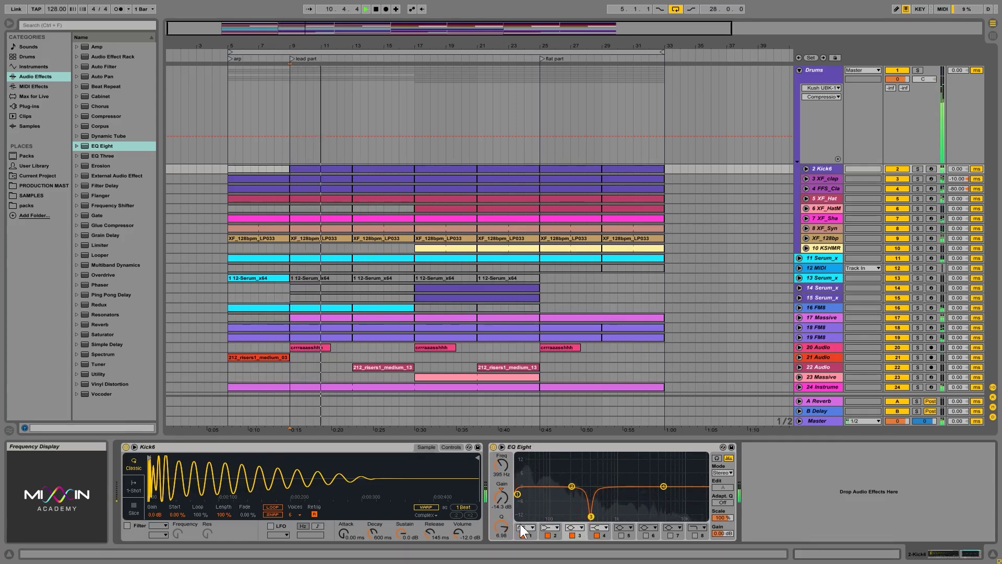
click(572, 535)
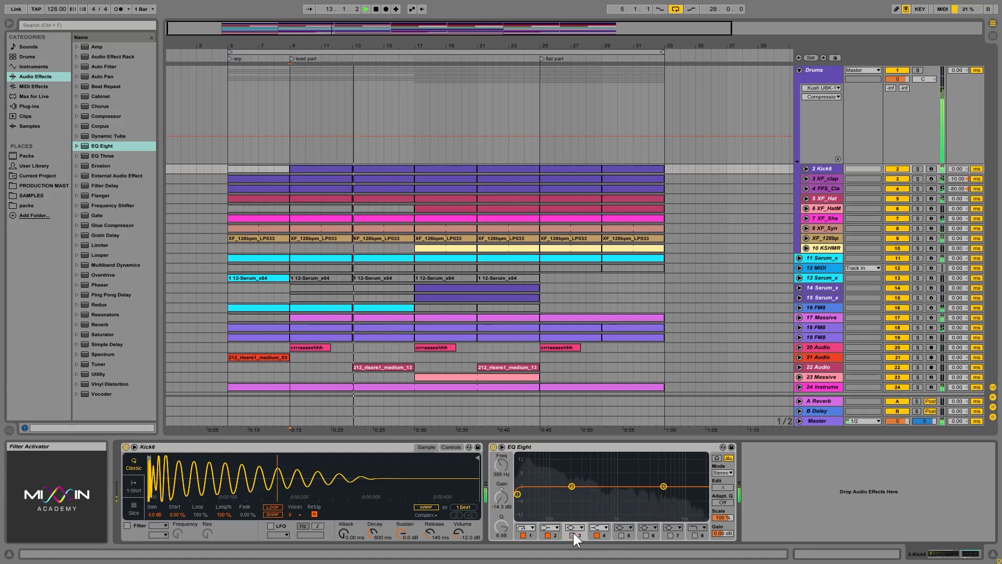
click(572, 535)
- Widen the kick's band 3 cut to a Q of 4.61, compare it off and on, and set its gain to about -10 dB
drag(505, 527, 504, 538)
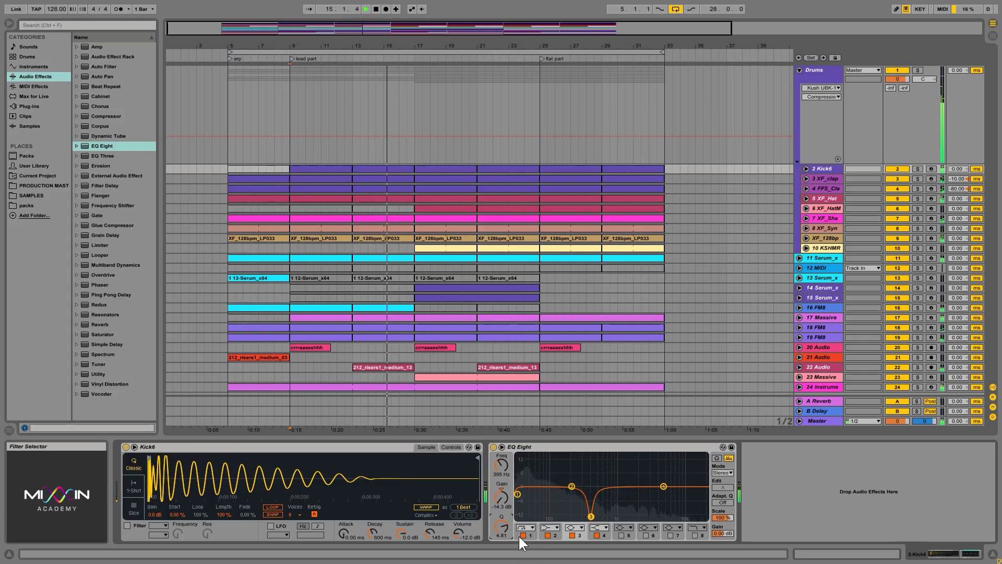
click(573, 535)
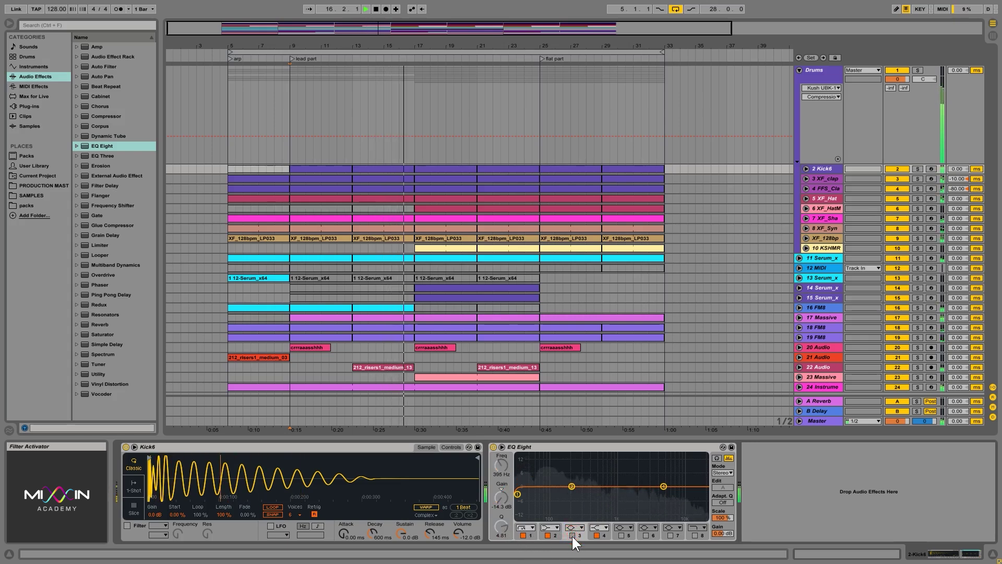
click(572, 536)
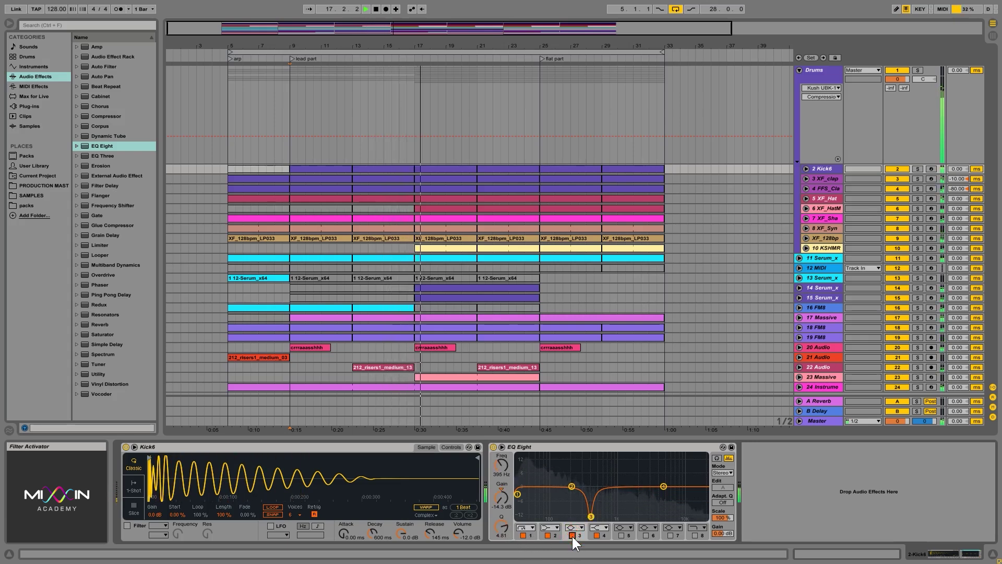
drag(503, 498, 502, 477)
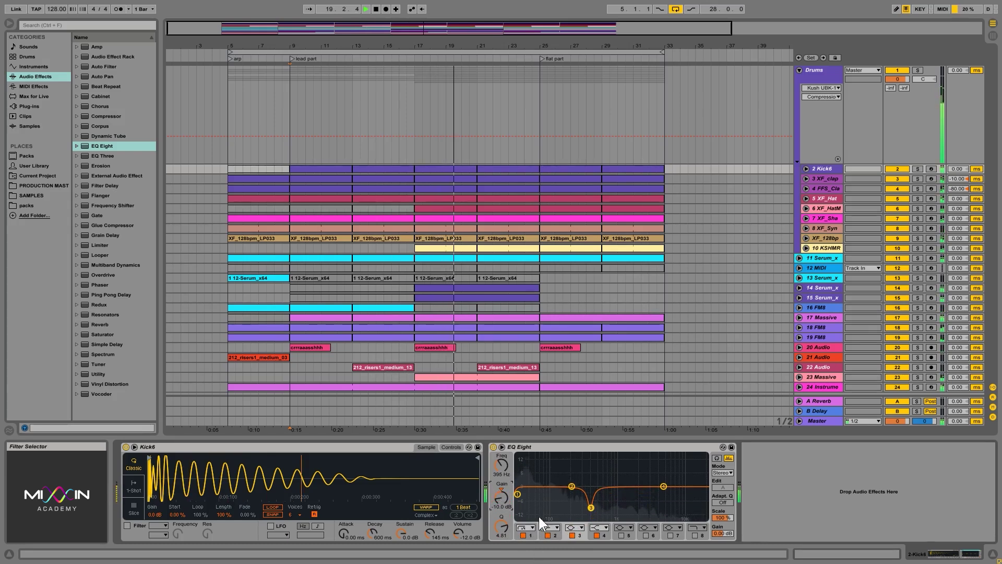
key(space)
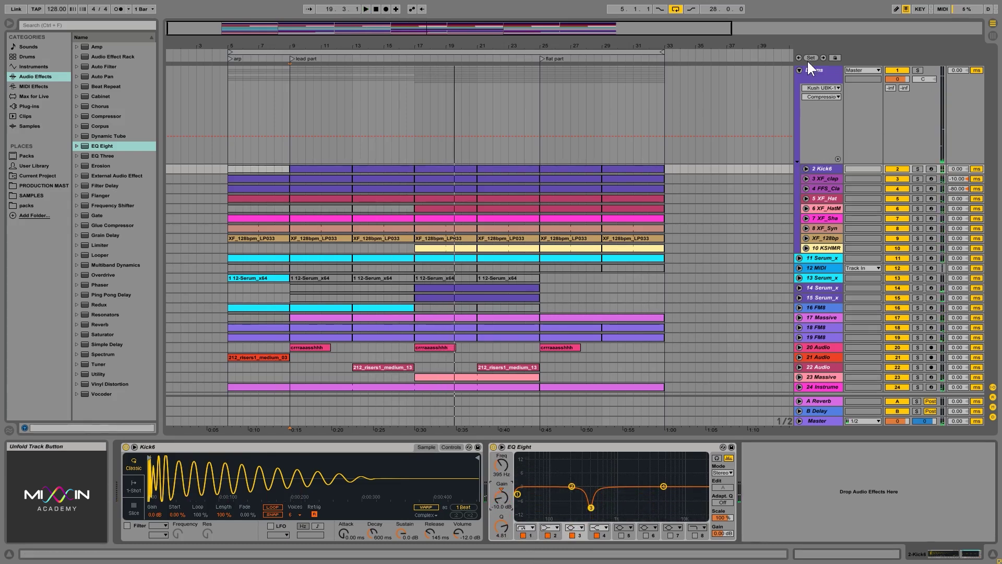
- Add an EQ Eight to the XF_clap track, solo the track and audition it
click(821, 180)
click(92, 145)
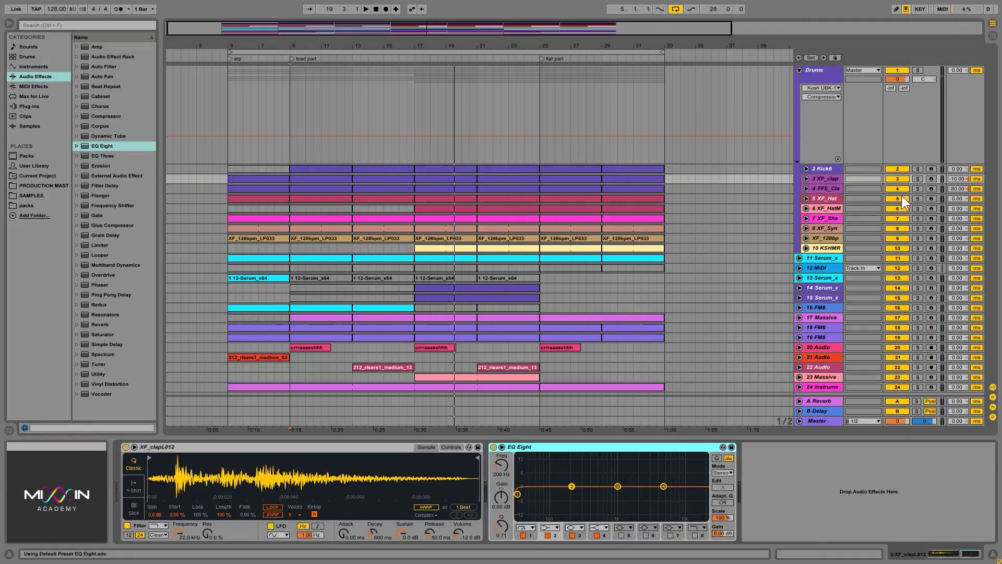
click(918, 179)
key(space)
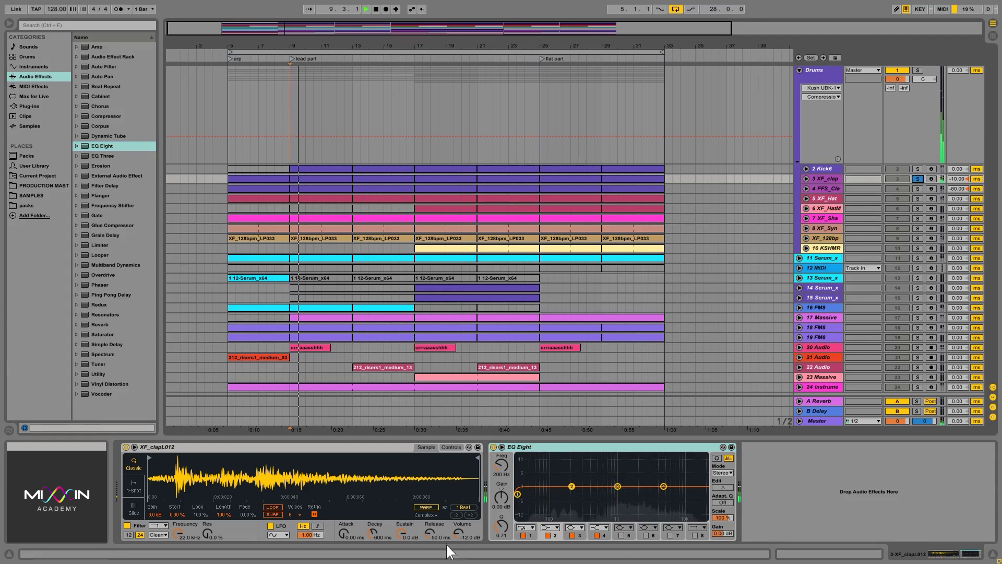
key(space)
- Set the low cut on band 1 of the XF_clap EQ to about 125 Hz and audition the soloed clap
drag(517, 494, 554, 492)
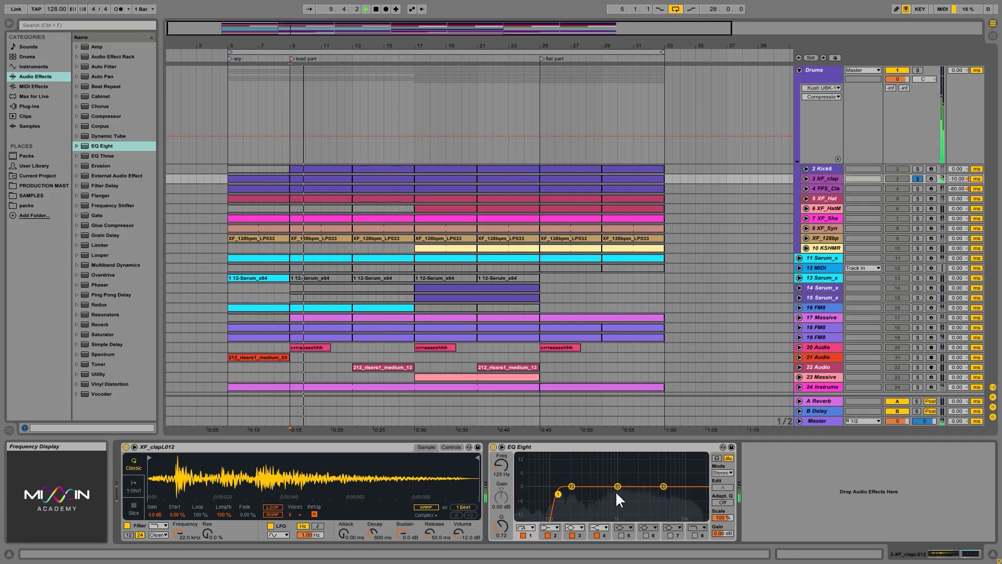
key(space)
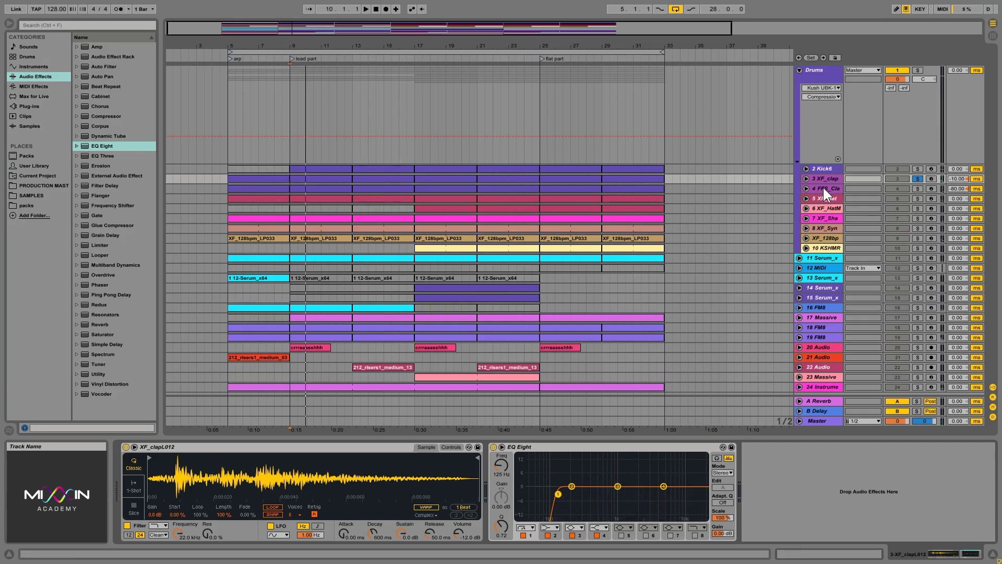
click(639, 447)
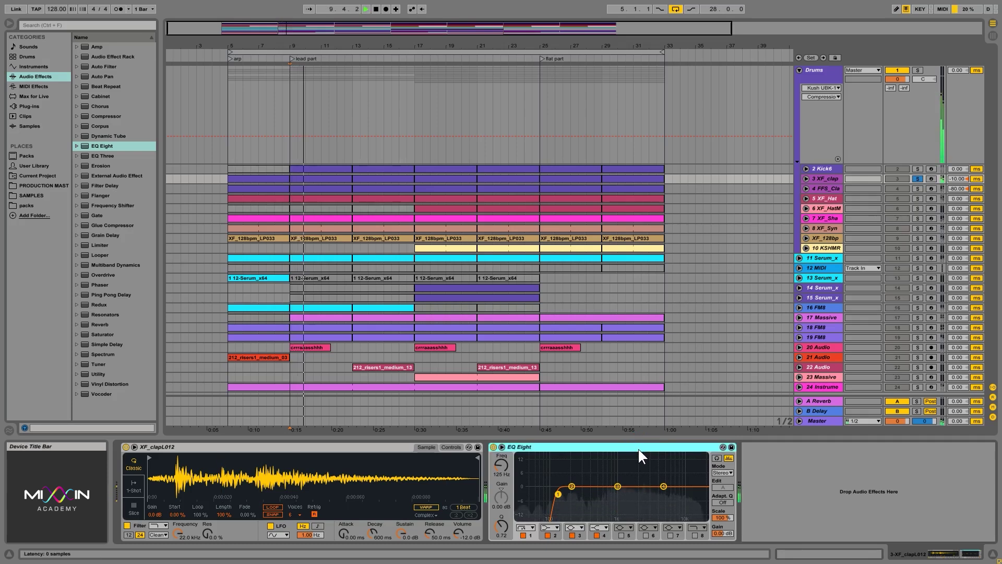
key(space)
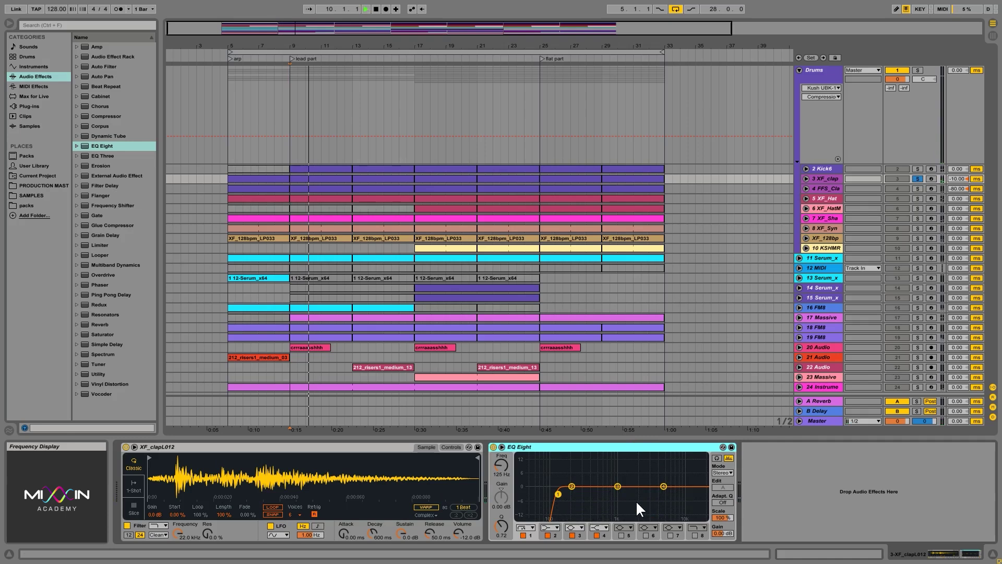
key(space)
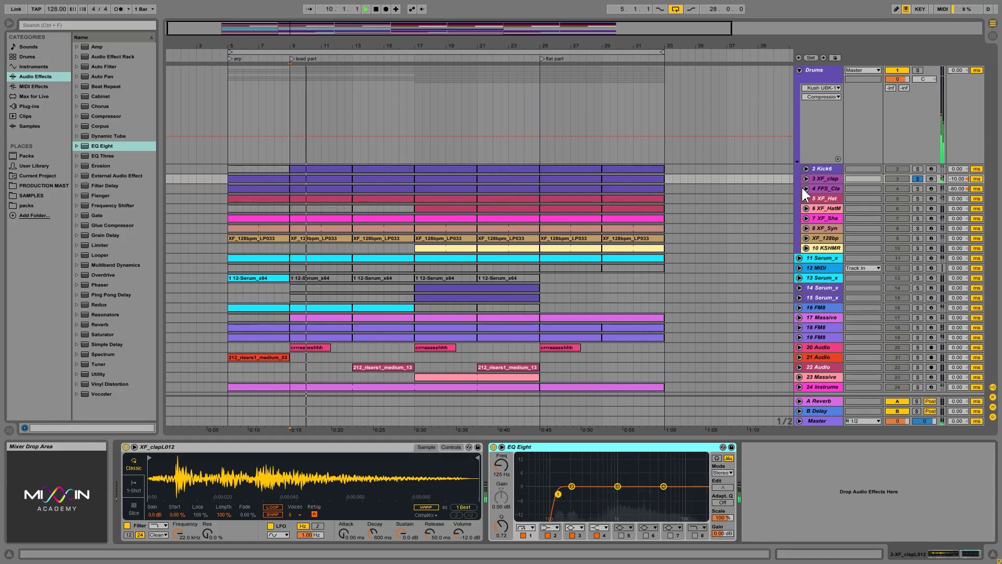
- Raise the low cut of the XF_clap EQ to about 132 Hz
click(817, 189)
click(828, 180)
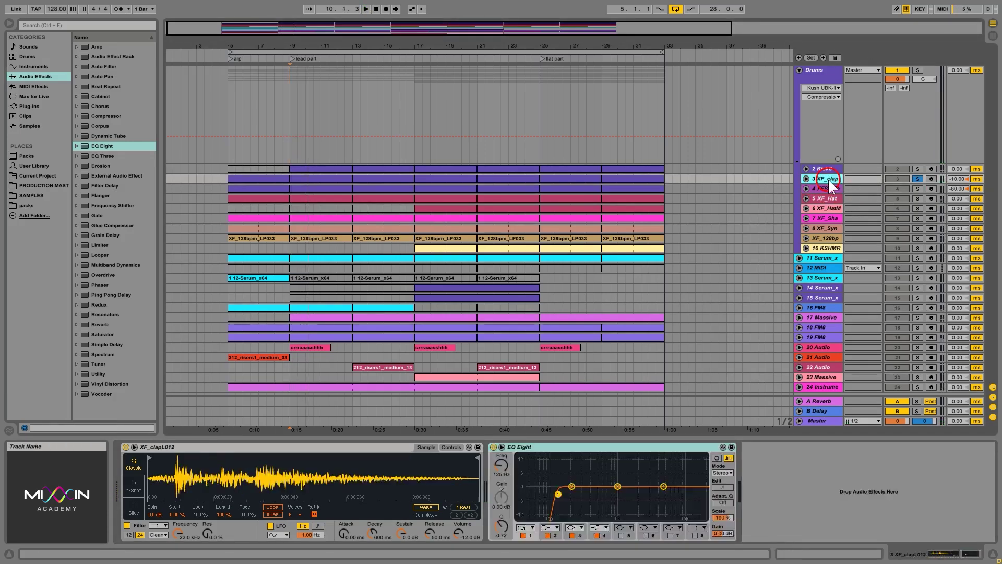
mouse_move(558, 493)
mouse_down()
mouse_move(578, 493)
mouse_move(560, 494)
mouse_up()
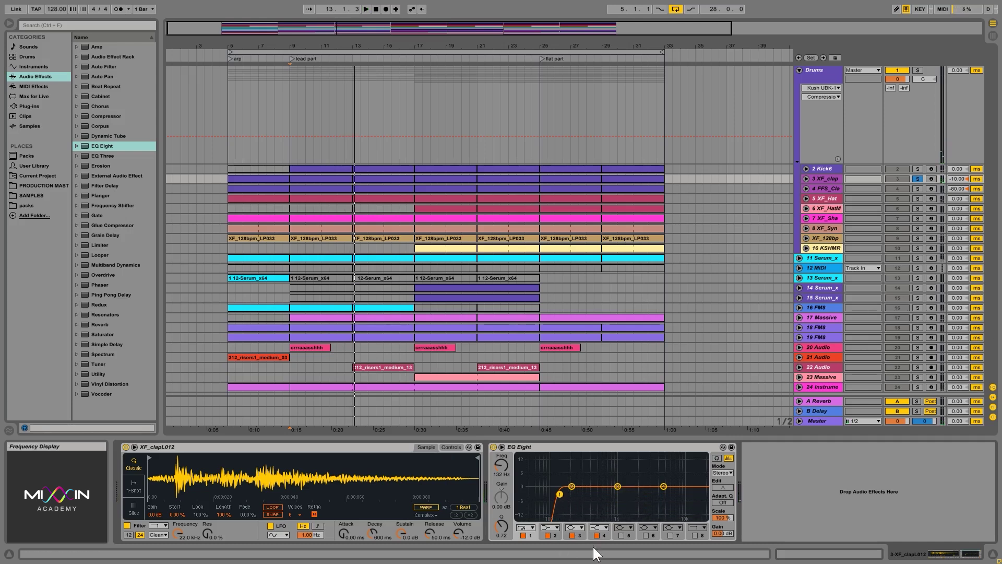
- Solo the whole Drums group and, during playback, raise the XF_clap low cut to about 142 Hz
click(917, 188)
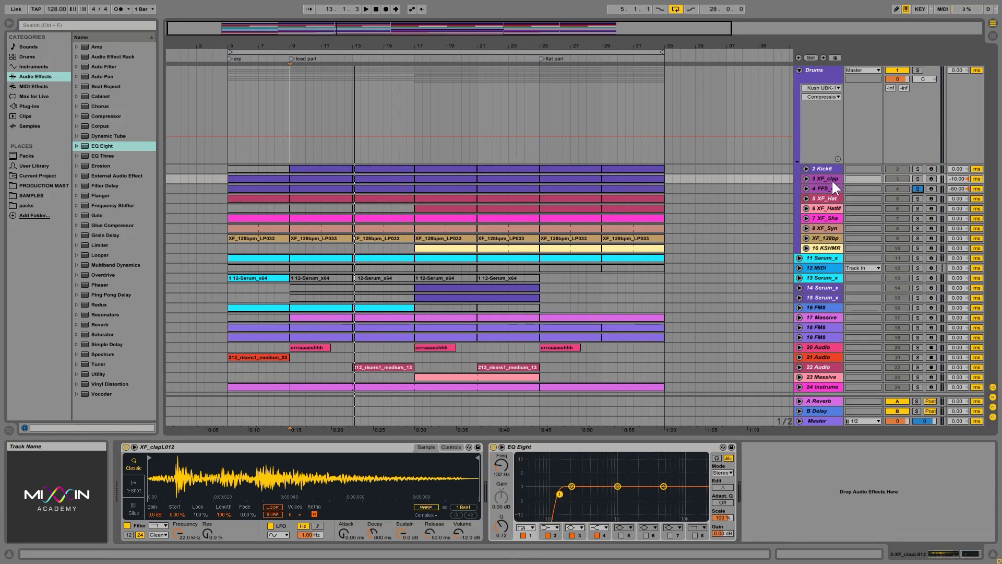
click(918, 189)
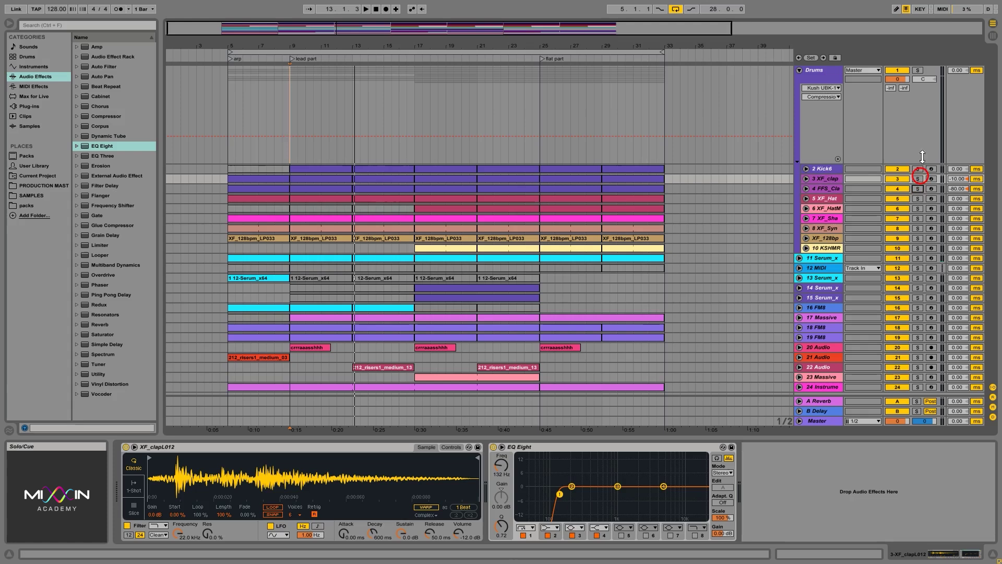
click(917, 70)
key(space)
click(821, 180)
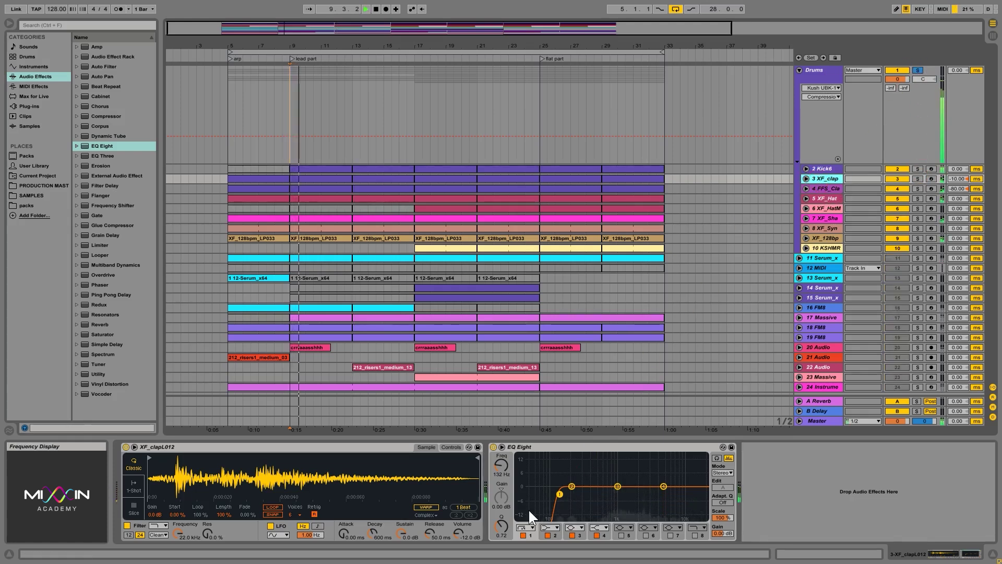
mouse_move(560, 494)
mouse_down()
mouse_move(586, 493)
mouse_move(562, 494)
mouse_up()
key(space)
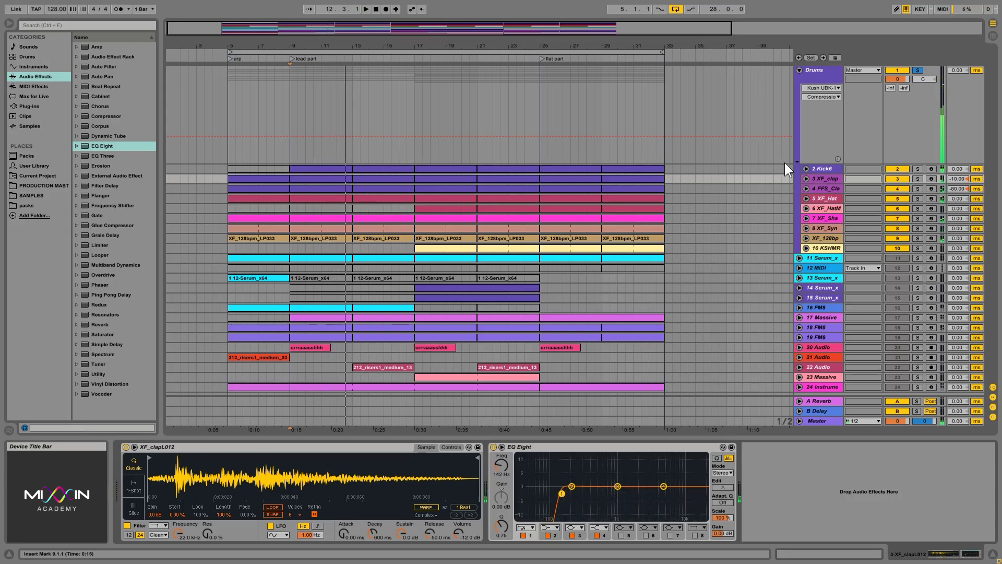
- Solo and unfold the FFS_Clap track, play it back and add an EQ Eight to it
click(827, 190)
click(918, 189)
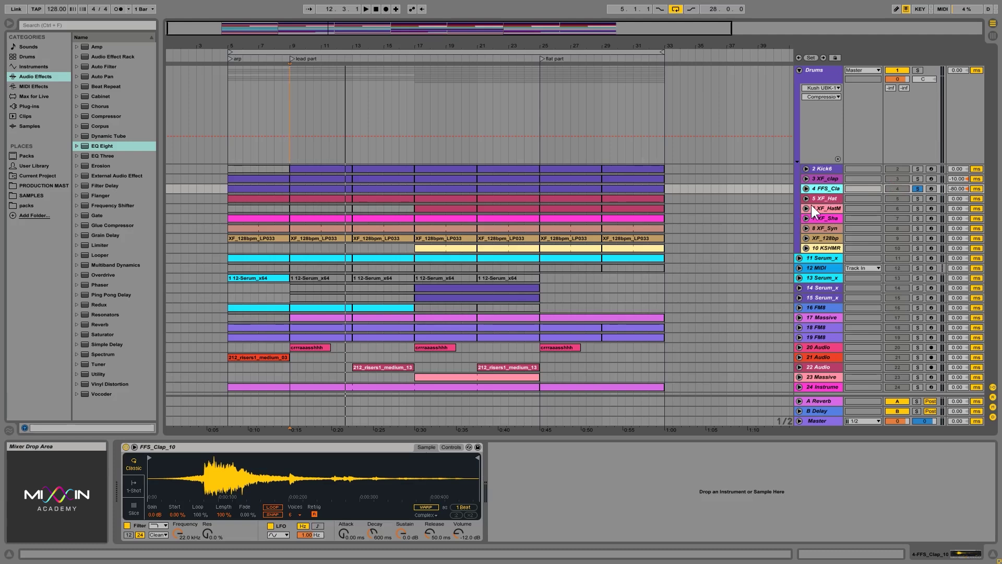
click(807, 189)
key(space)
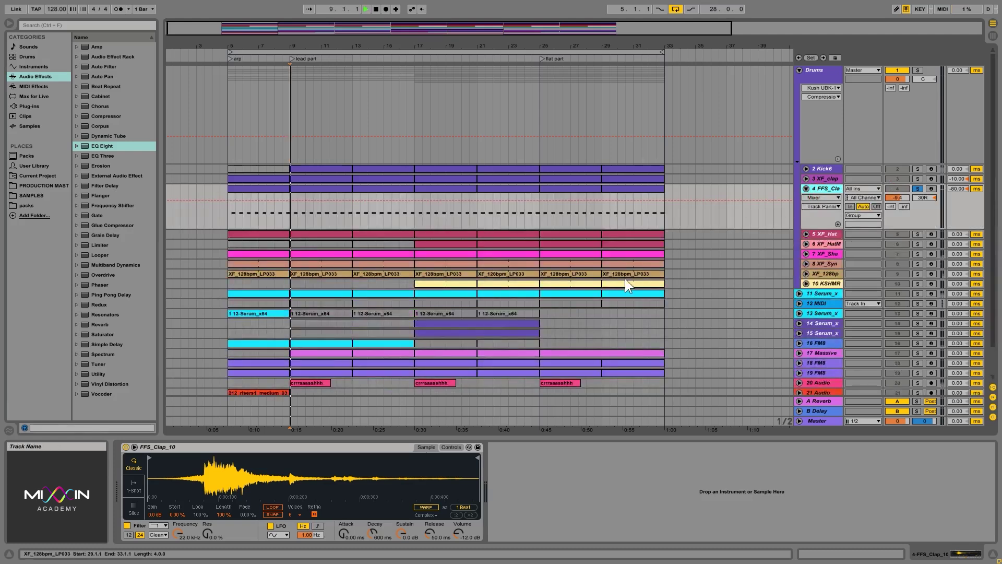
click(472, 361)
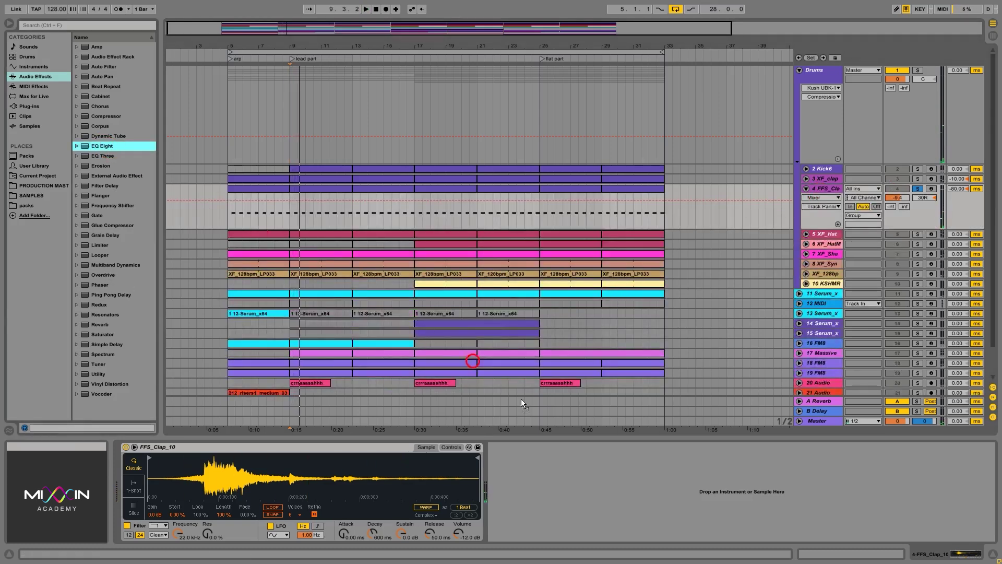
drag(544, 476, 541, 480)
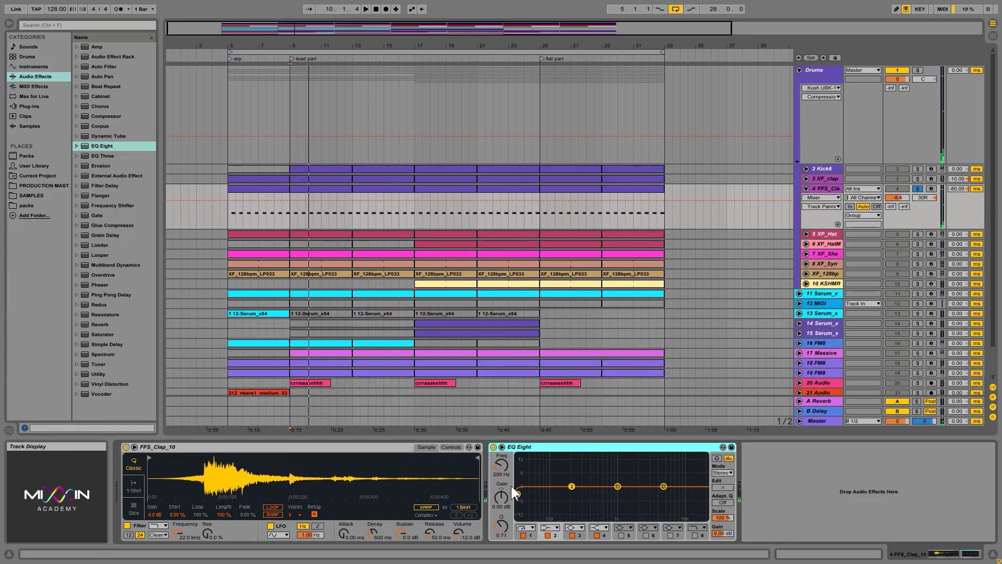
- Set the low cut on band 1 of the FFS_Clap EQ to about 190 Hz while auditioning the track
drag(516, 487, 565, 494)
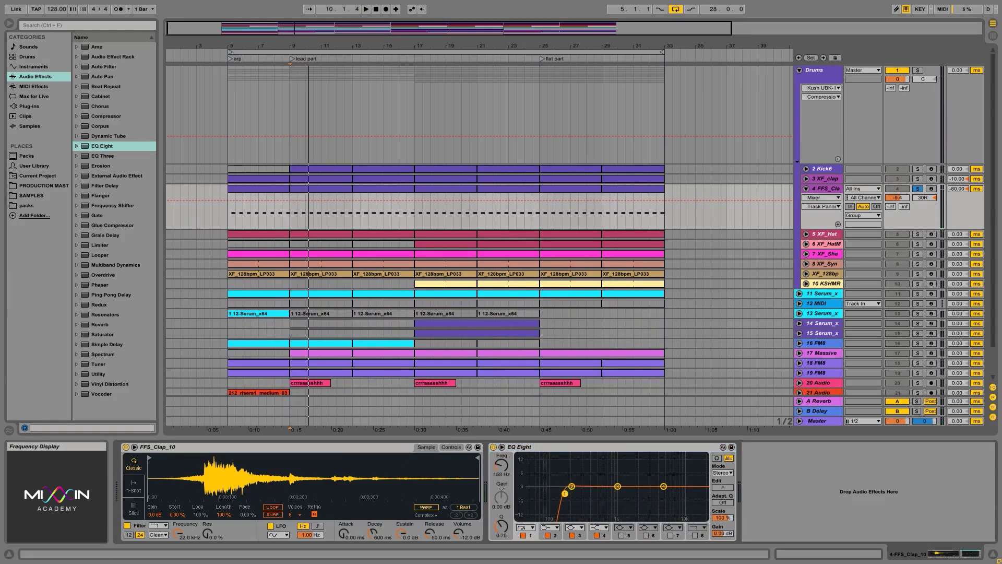
key(space)
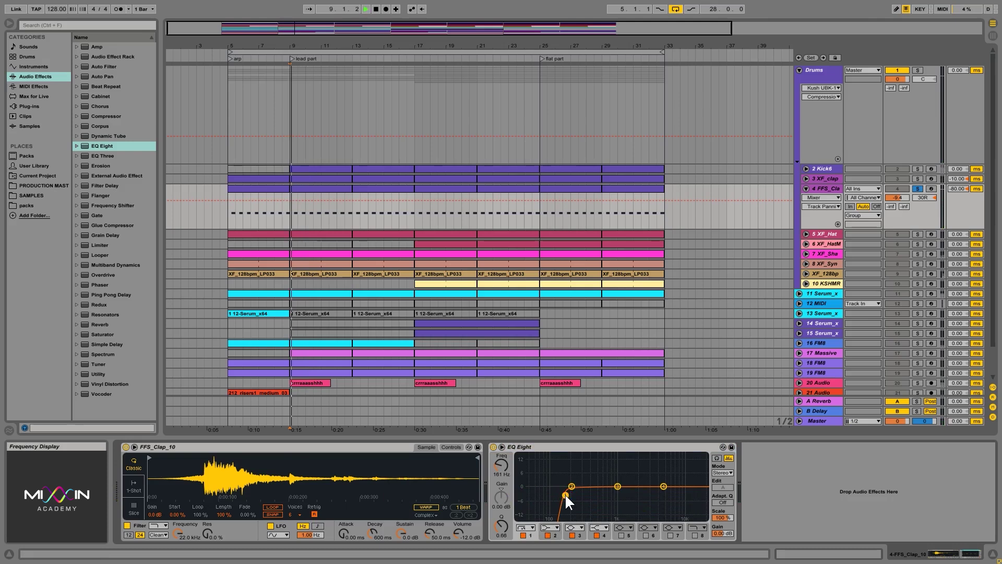
drag(565, 494, 570, 495)
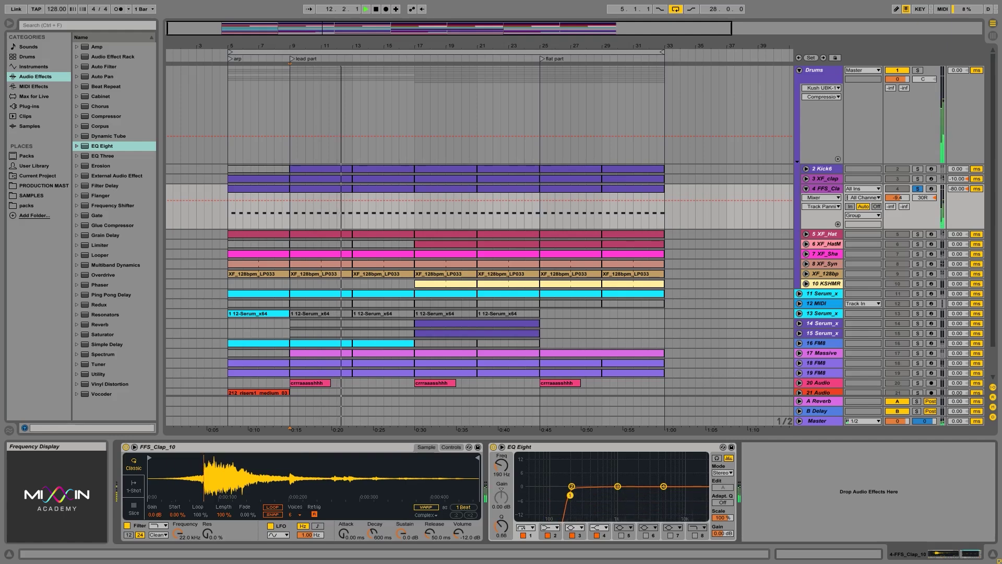
key(space)
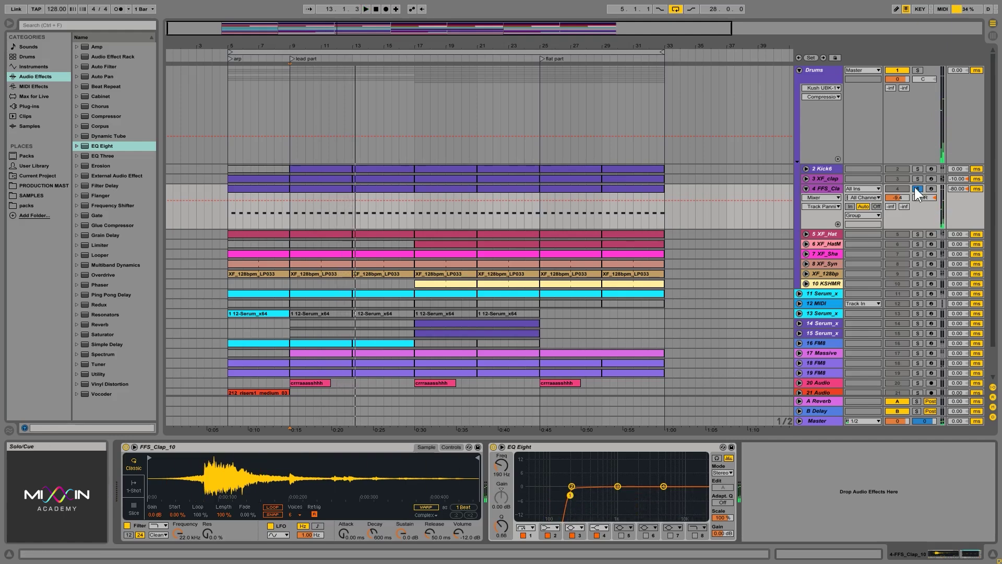
- Solo and unfold the XF_Hat track and listen to it with its existing EQ Eight low cut
click(917, 234)
click(836, 233)
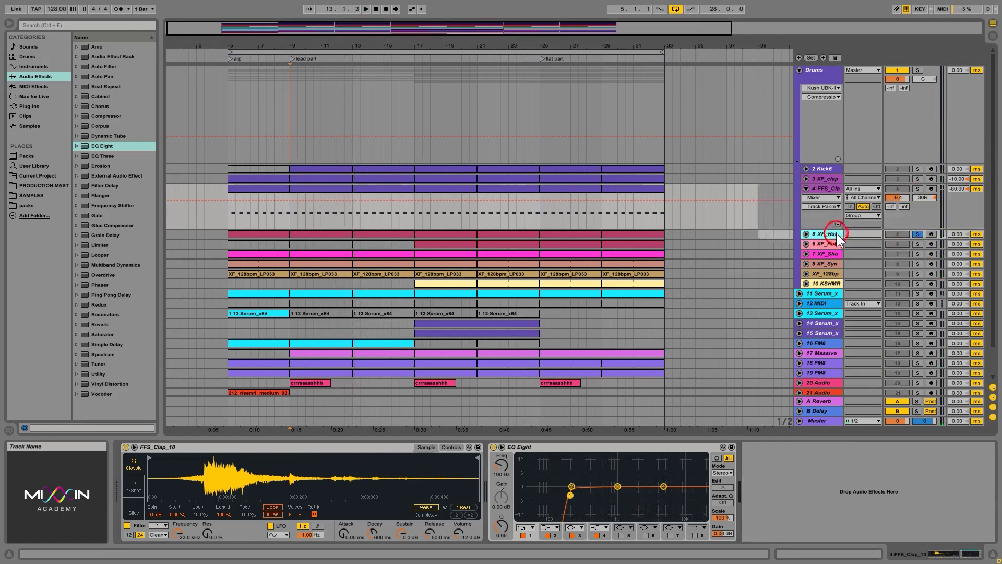
key(space)
click(807, 234)
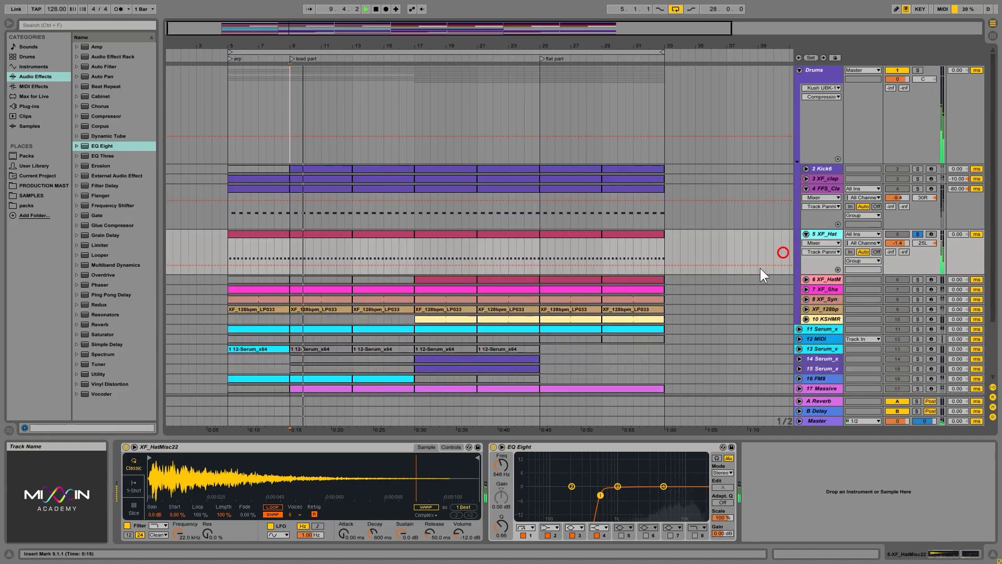
key(space)
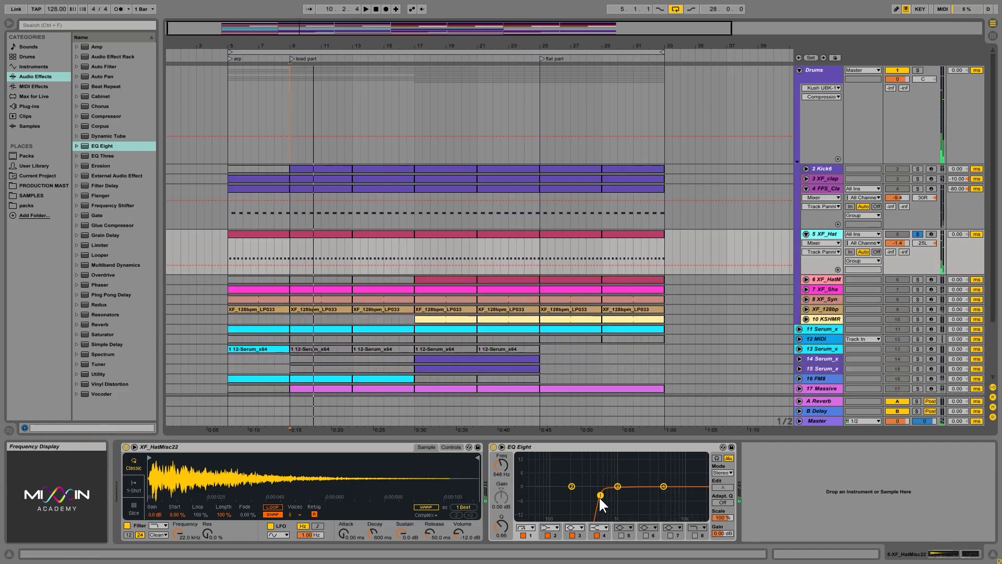
- Raise the band 1 low cut on the XF_Hat EQ to about 700 Hz and play the track back
drag(601, 494, 610, 494)
key(space)
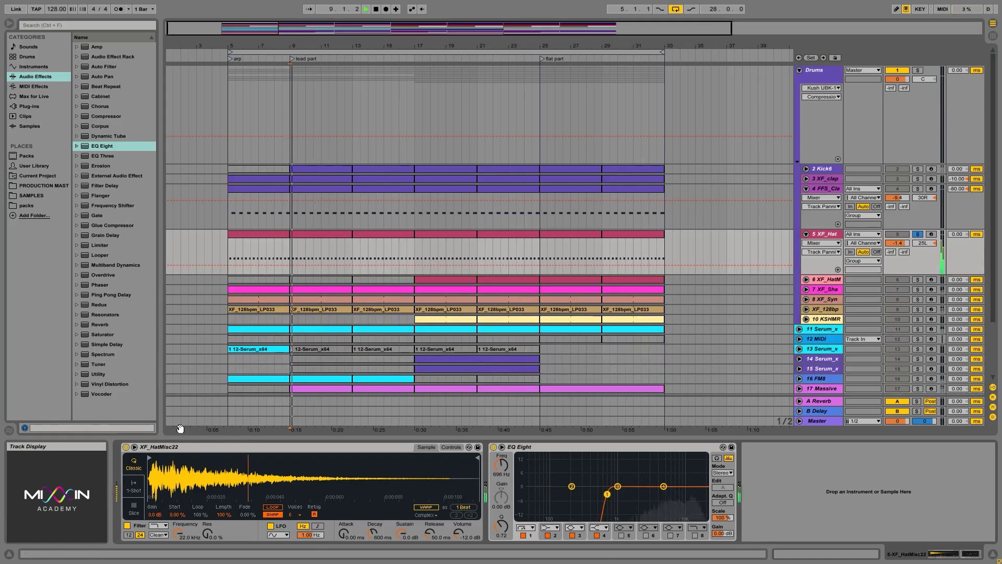
- In the XF_HatMisc22 Simpler, switch off the filter and LFO, move the sample start slightly later and toggle Snap
click(151, 457)
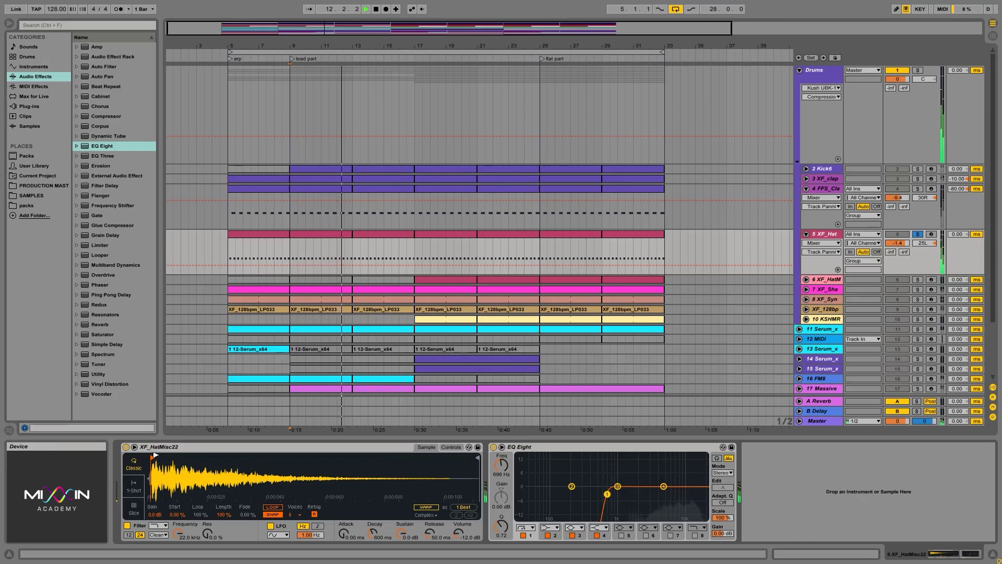
click(270, 526)
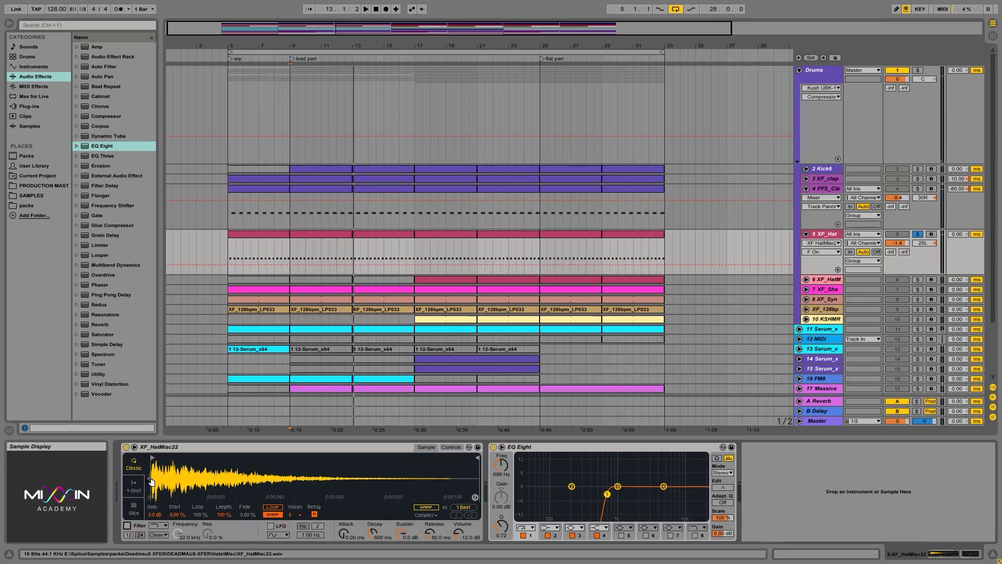
drag(172, 497, 173, 527)
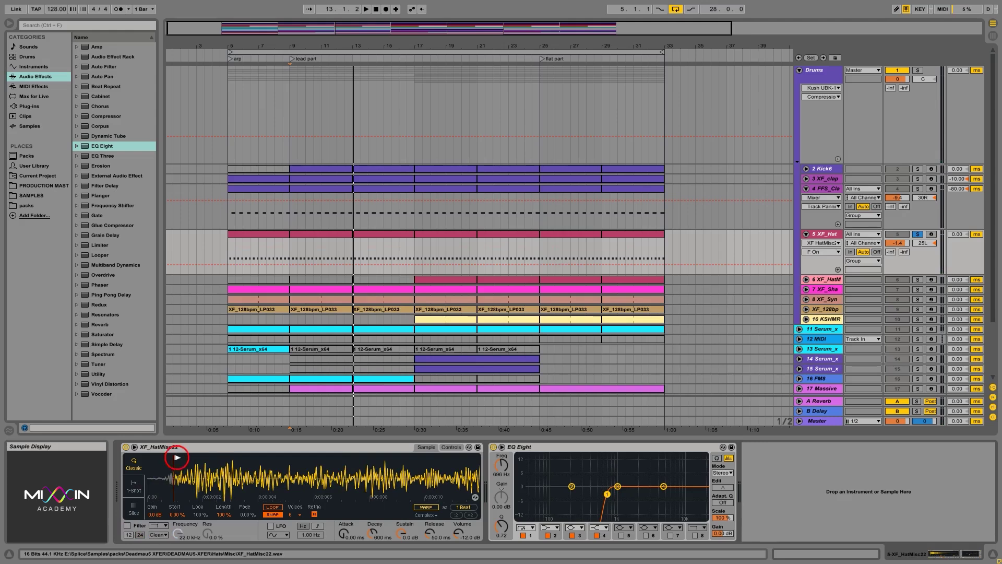
key(space)
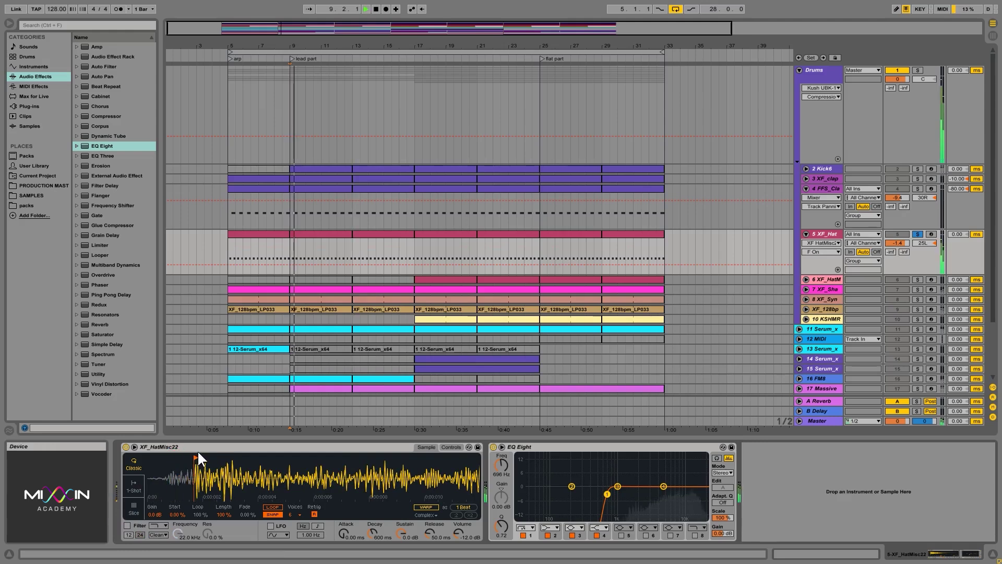
drag(197, 450, 167, 308)
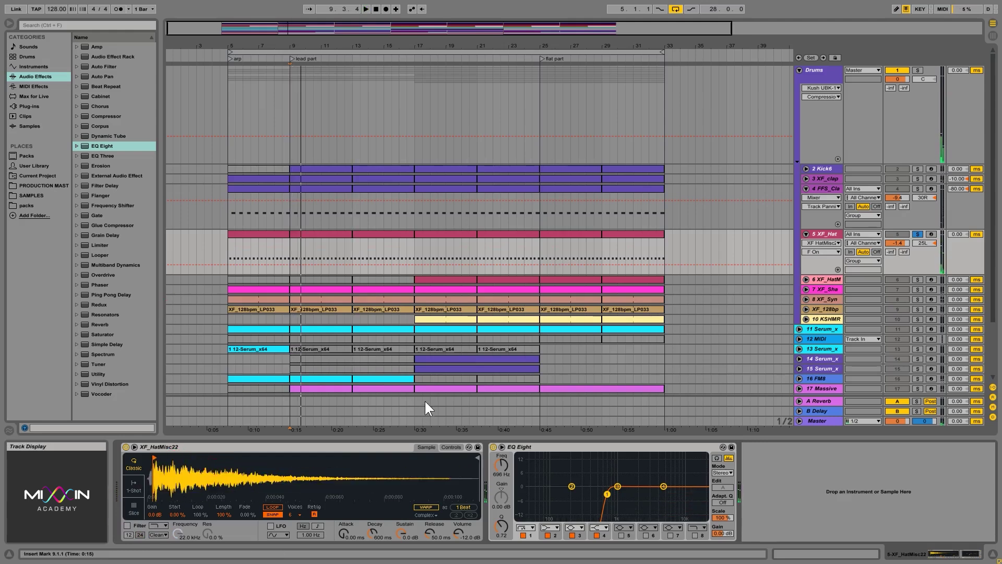
click(272, 514)
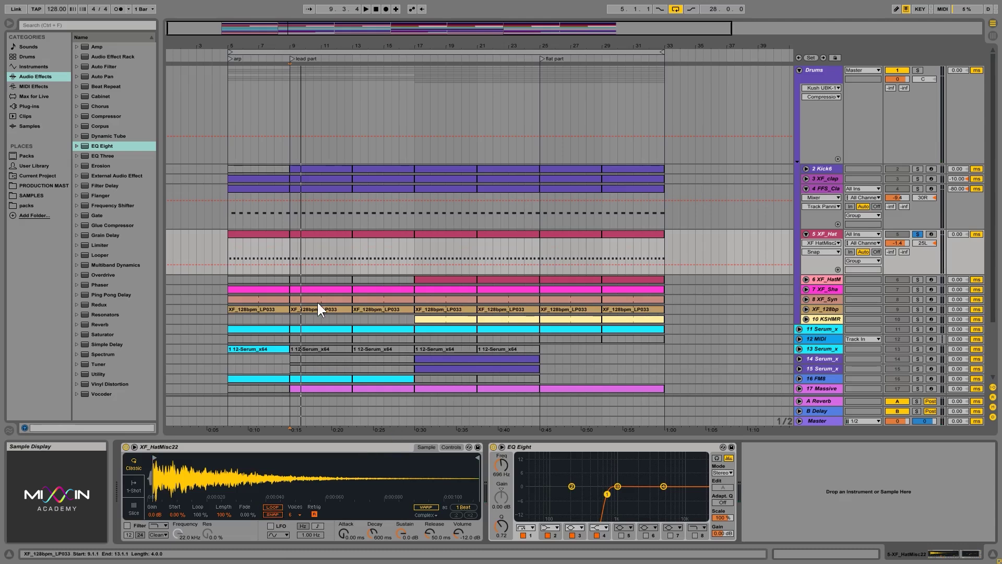
- Solo the XF_HatMisc41 track, play it from bar 17 and add an EQ Eight to it
click(827, 279)
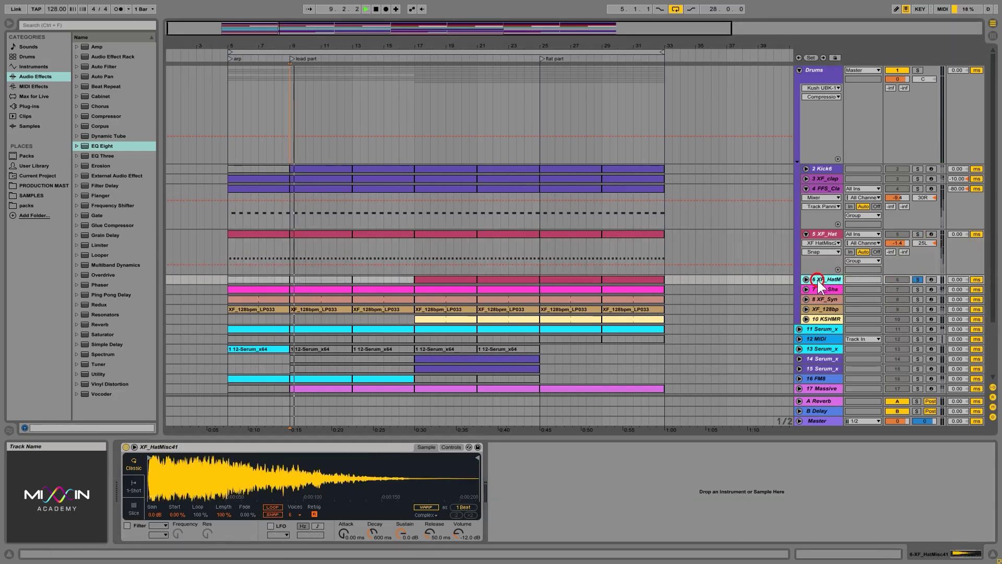
click(412, 279)
click(414, 271)
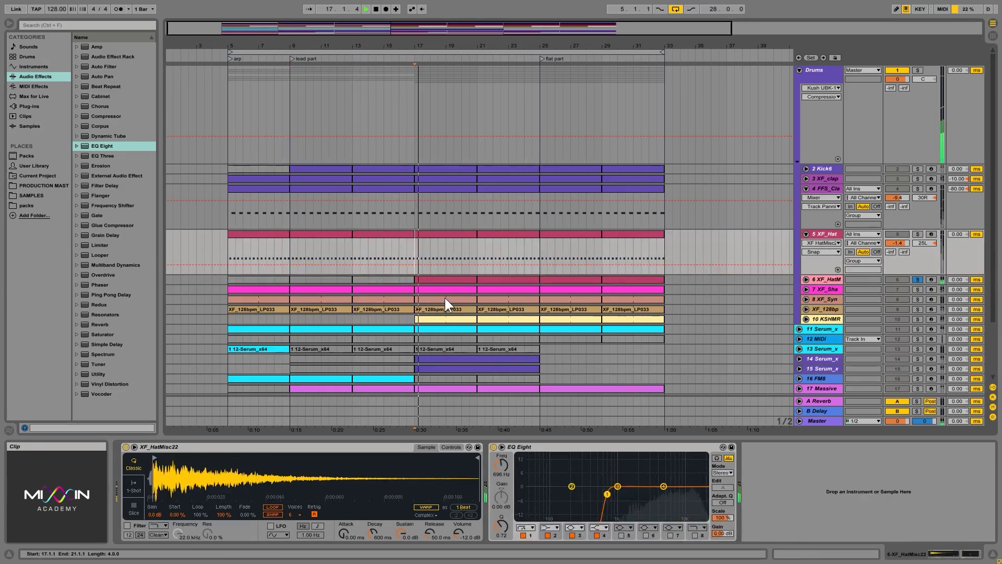
click(443, 279)
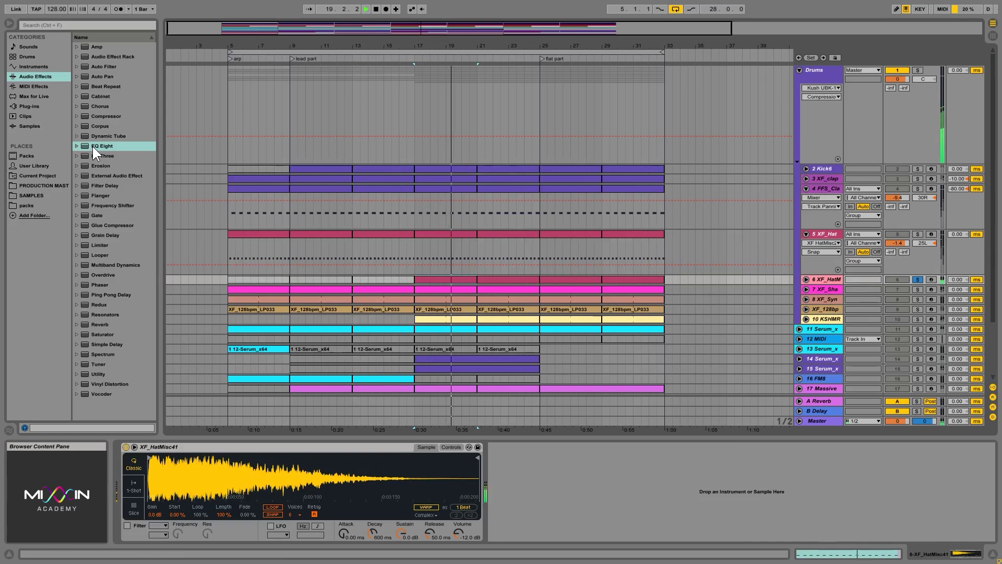
drag(92, 146, 558, 480)
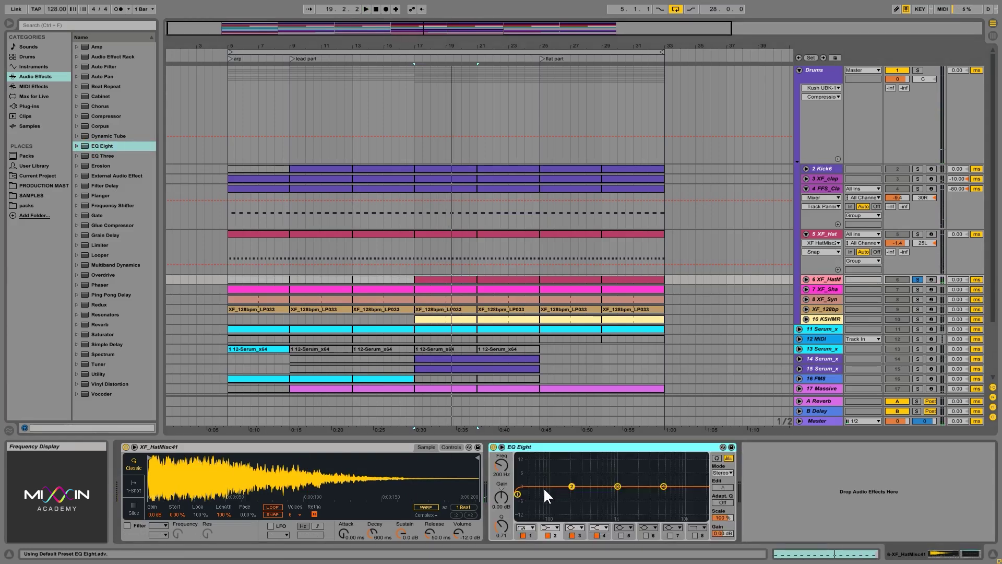
key(space)
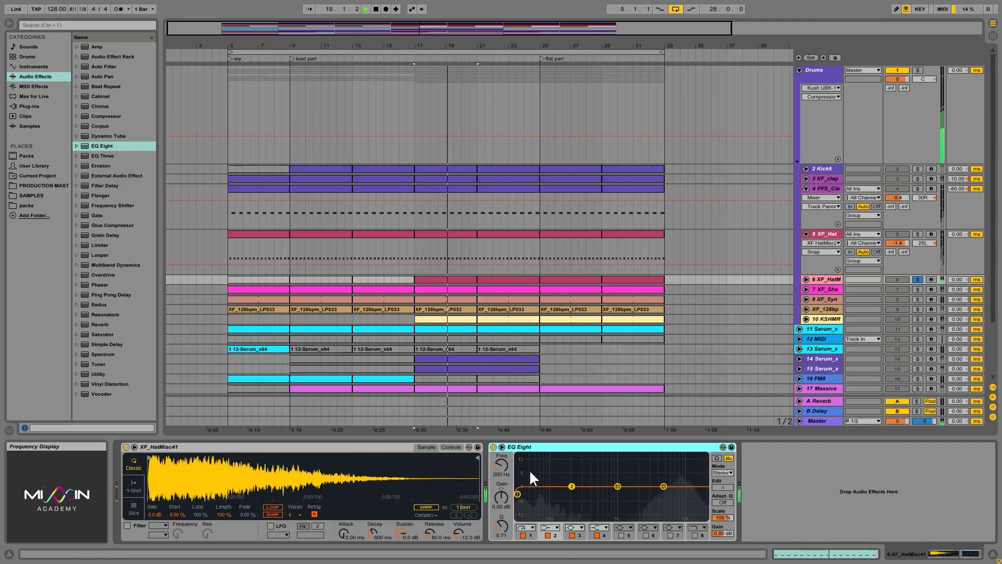
- Set the band 1 low cut on the XF_HatMisc41 EQ to about 519 Hz and audition the hat
drag(517, 494, 543, 494)
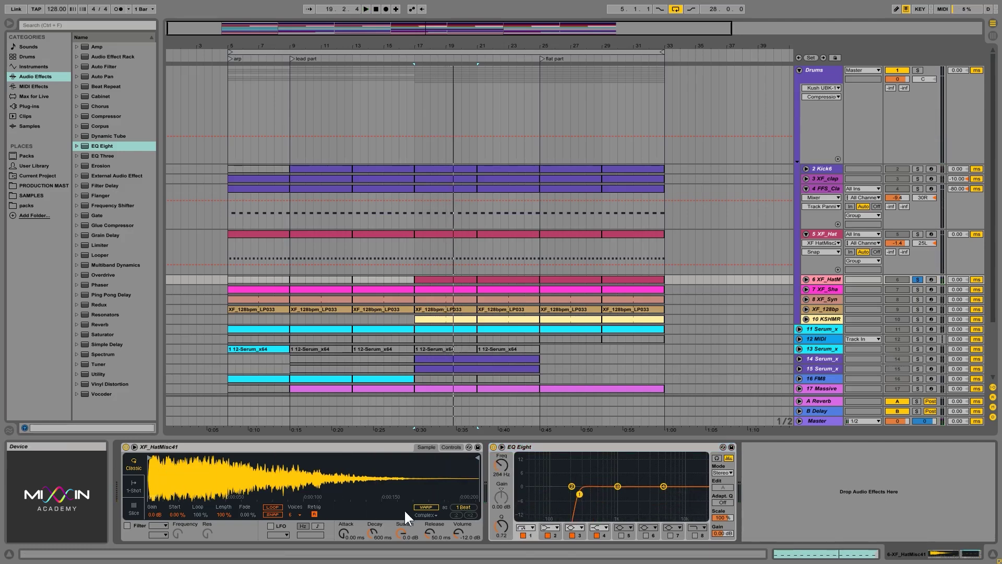
drag(579, 496, 597, 495)
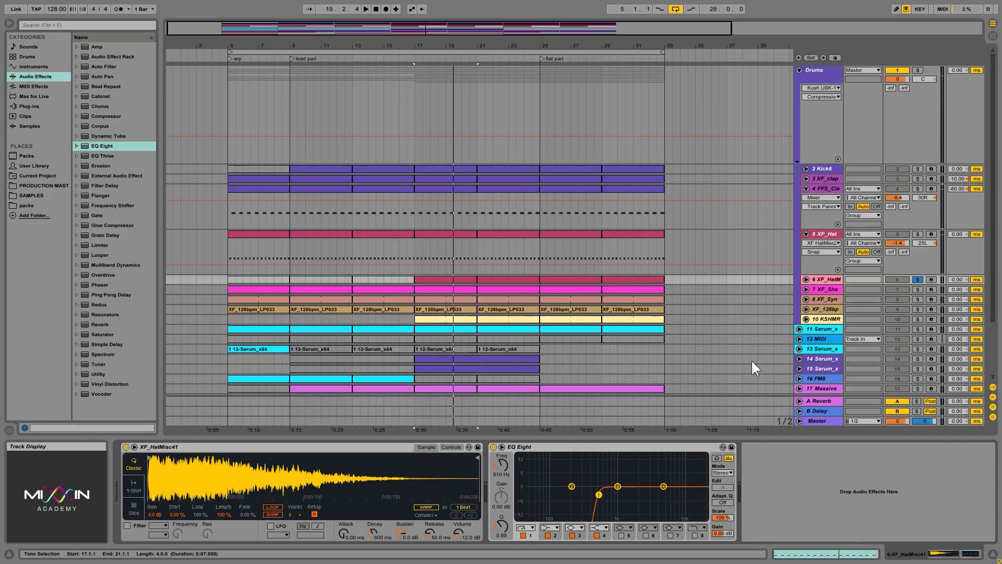
key(space)
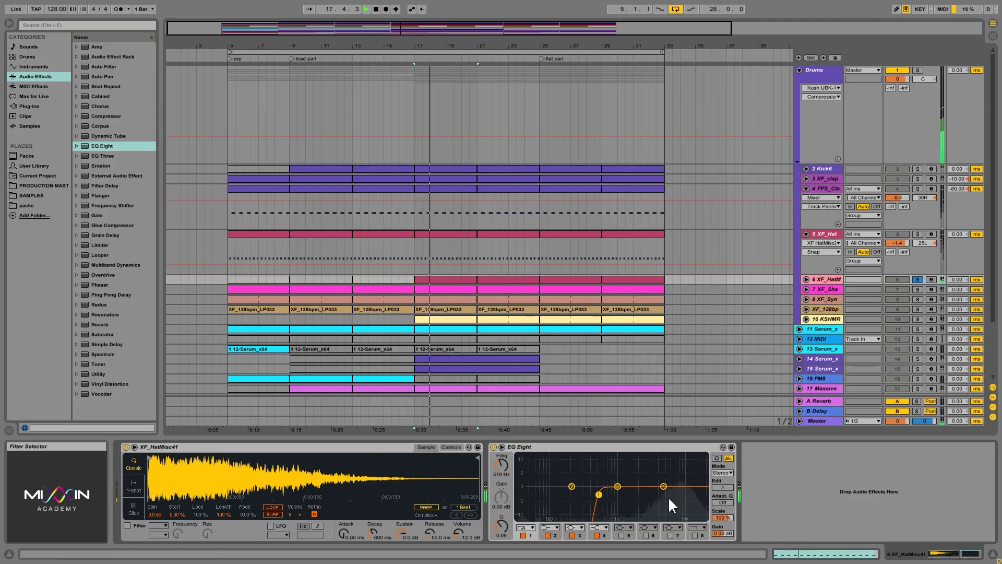
key(space)
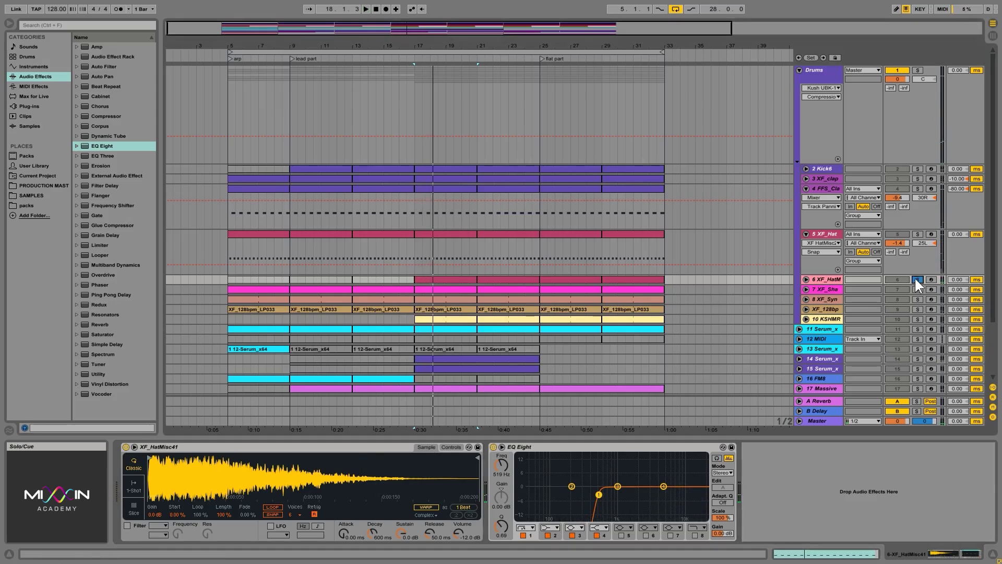
- Solo and select the XF_ShakerTamb180 track, listen to it and add an EQ Eight
click(916, 279)
click(917, 290)
click(829, 291)
key(space)
key(space)
key(space)
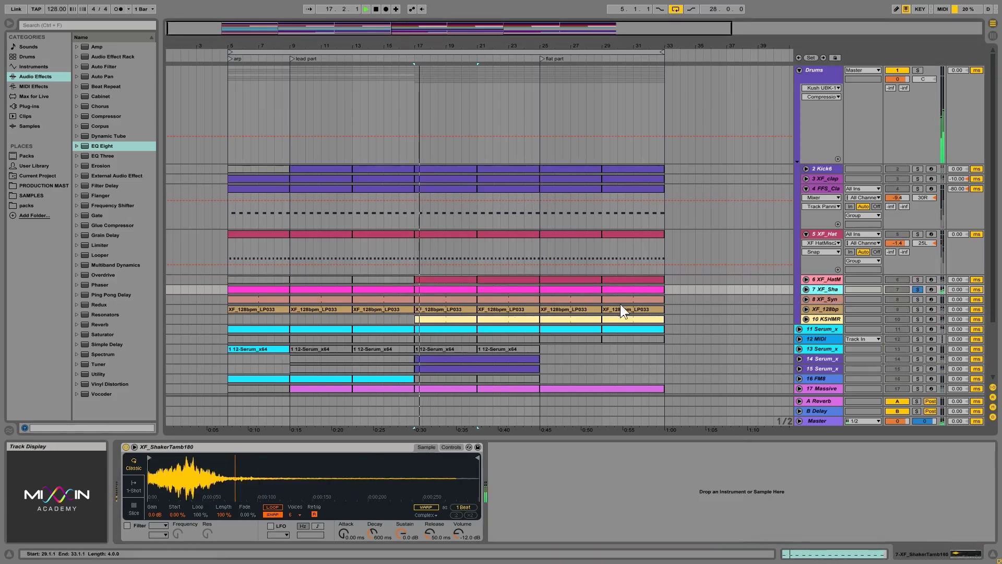
drag(100, 142, 612, 479)
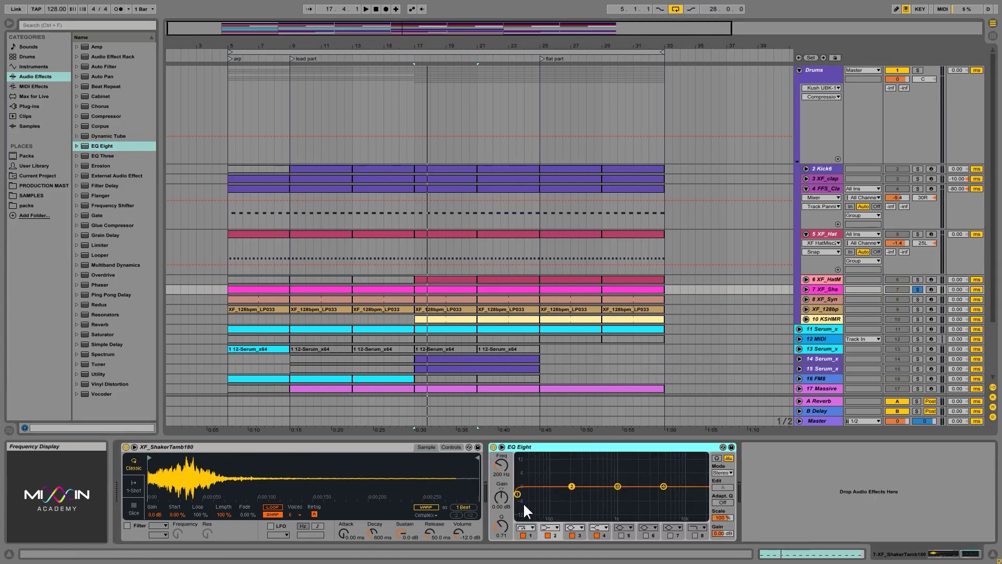
- Sweep the shaker EQ's band 1 low cut up to about 820 Hz during playback
key(space)
drag(519, 493, 612, 495)
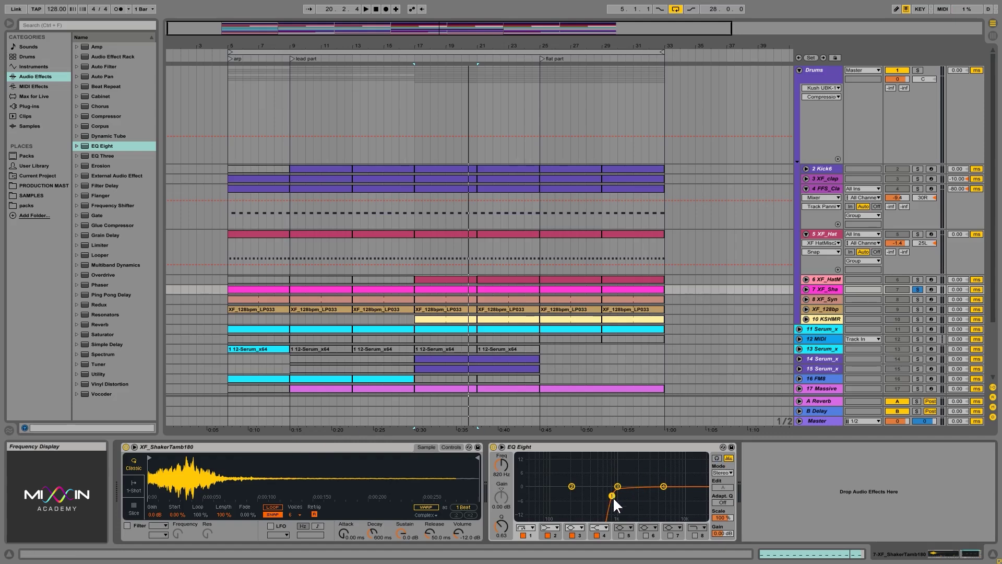
- Return the shaker's low cut to its lowest frequency and audition only its lows with a band 8 high cut at about 449 Hz
drag(613, 496, 518, 493)
click(695, 535)
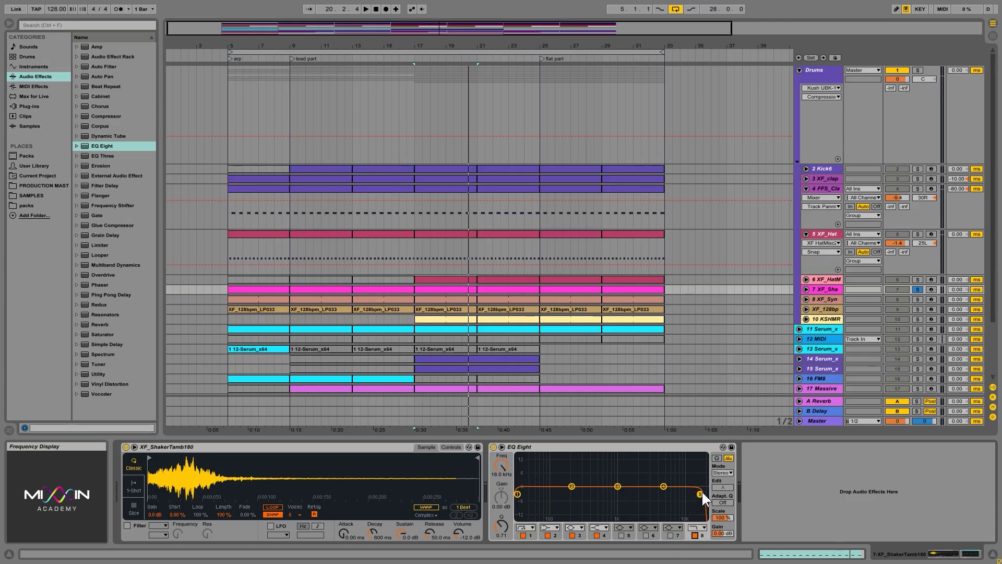
drag(701, 494, 594, 494)
key(space)
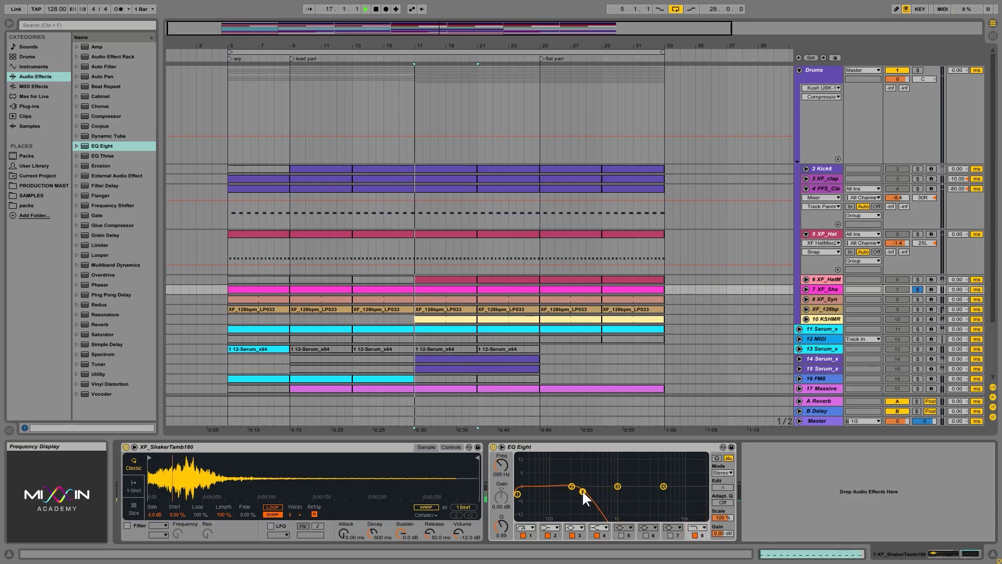
drag(583, 488, 594, 493)
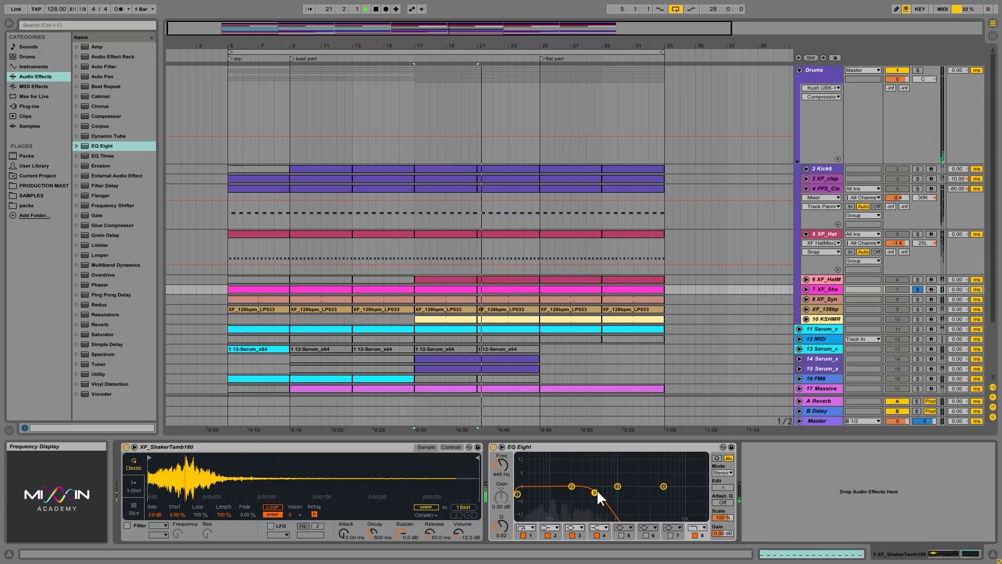
key(space)
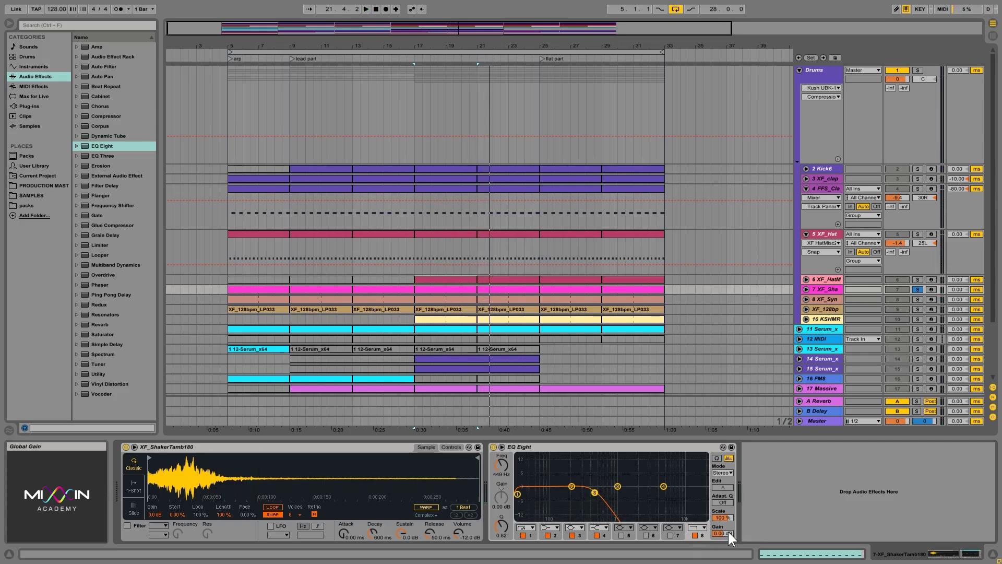
- Boost the shaker EQ's output gain to 12 dB to hear the low frequencies, and return it to 0 dB
key(space)
drag(726, 531, 726, 500)
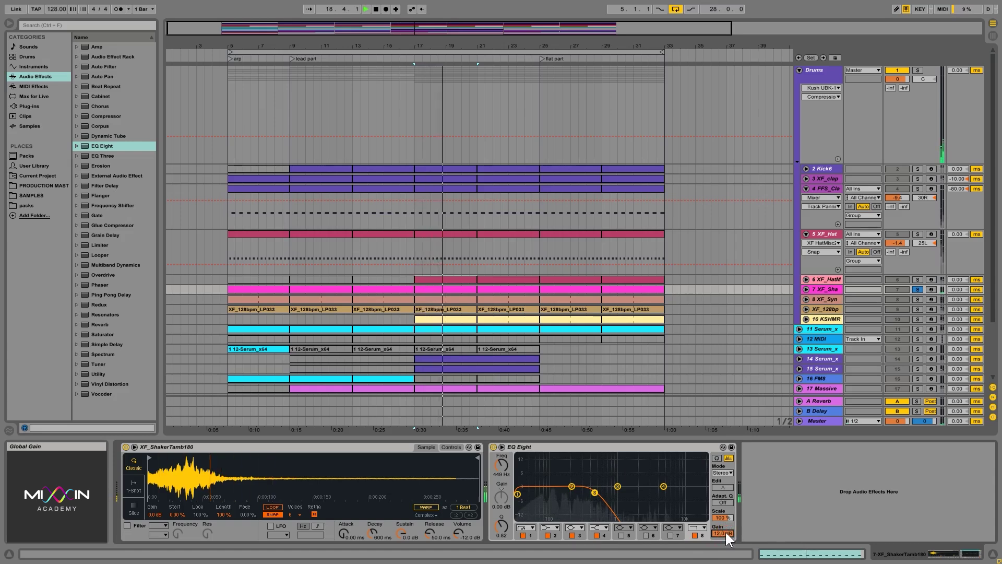
key(space)
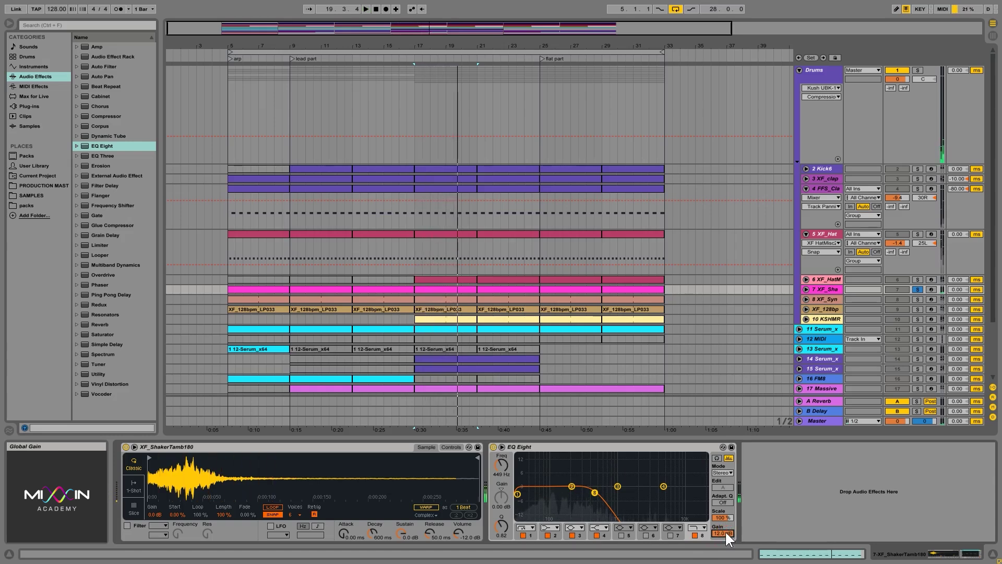
drag(725, 530, 725, 538)
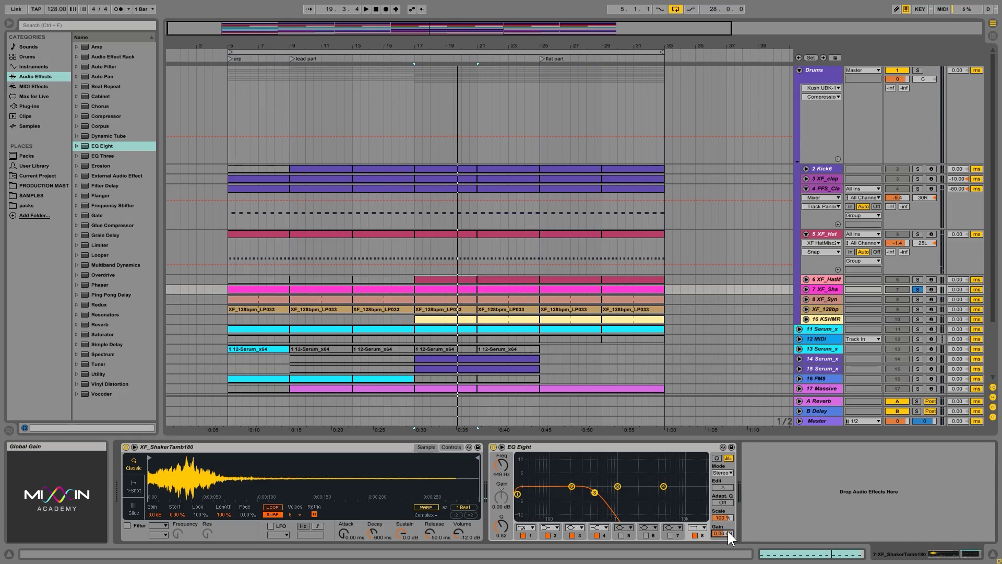
- Turn off band 8 on the shaker EQ and set the band 1 low cut to about 850 Hz
click(695, 536)
drag(519, 495, 615, 496)
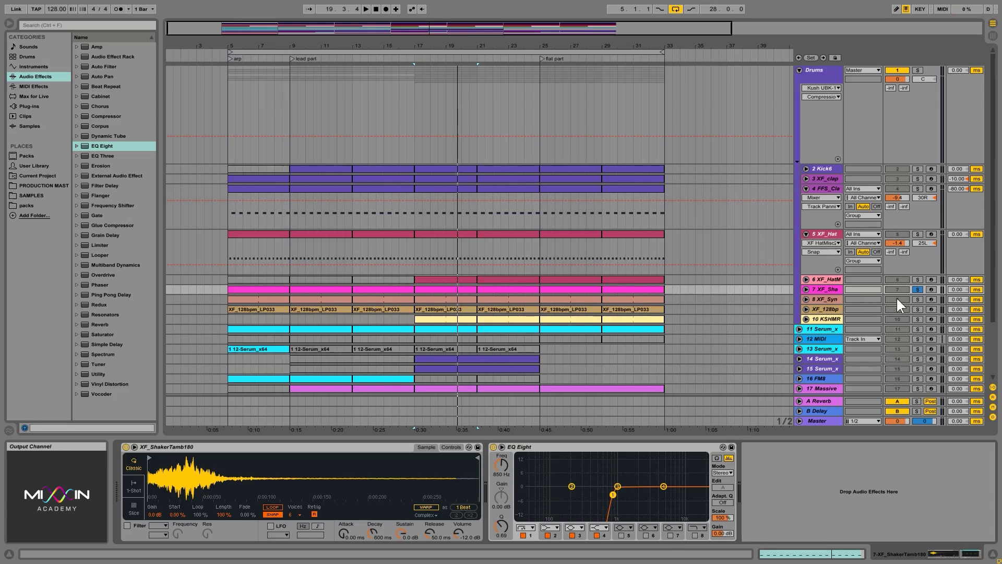
- Solo and select the XF_SynPerc_289 track, toggle Snap in its Simpler, play it back and add an EQ Eight
click(918, 299)
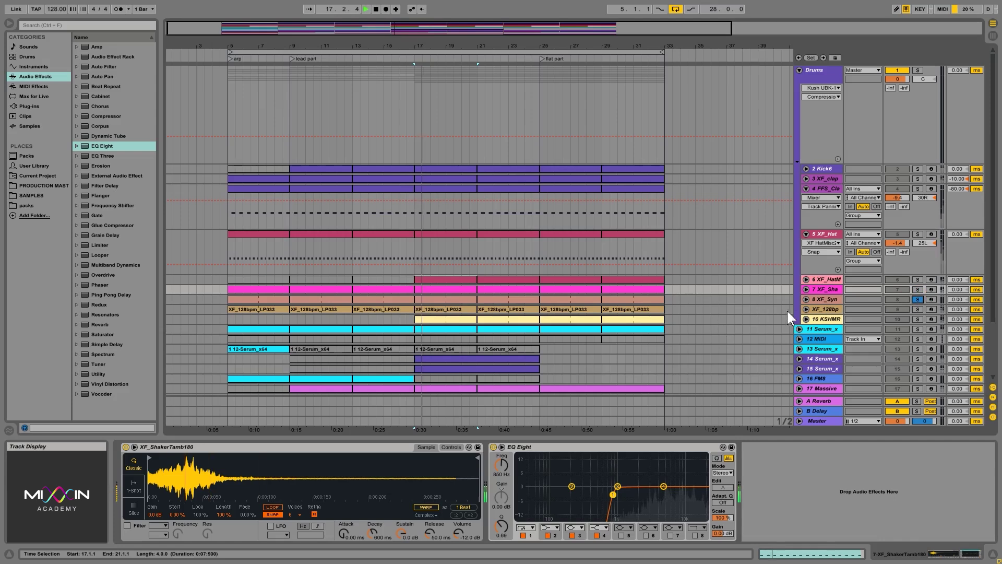
click(824, 302)
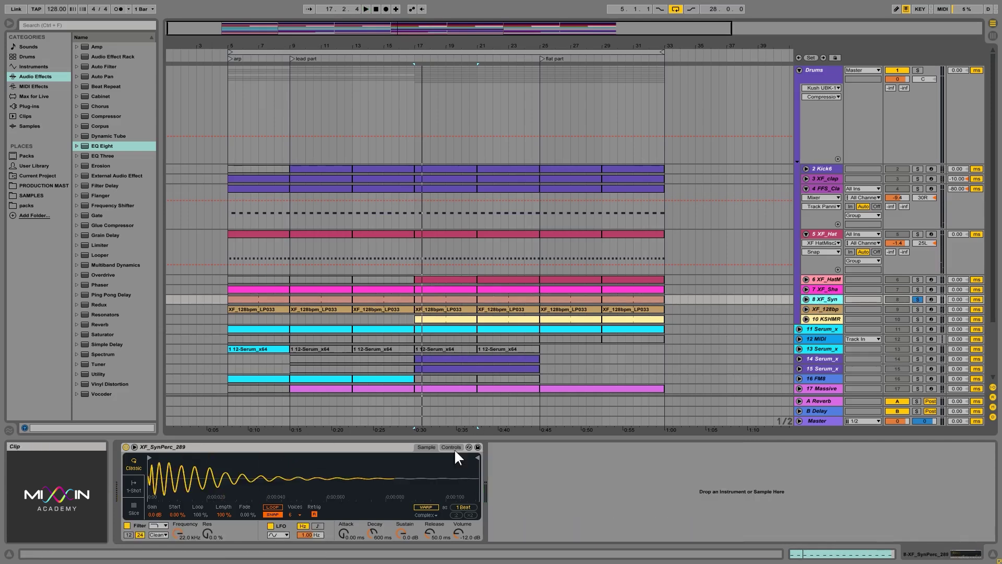
click(271, 514)
key(space)
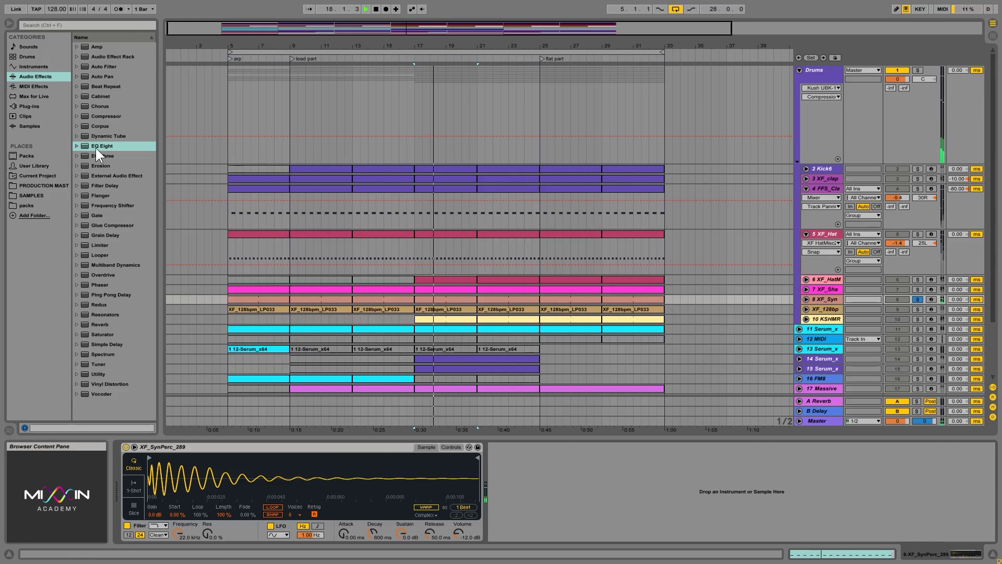
drag(100, 146, 606, 512)
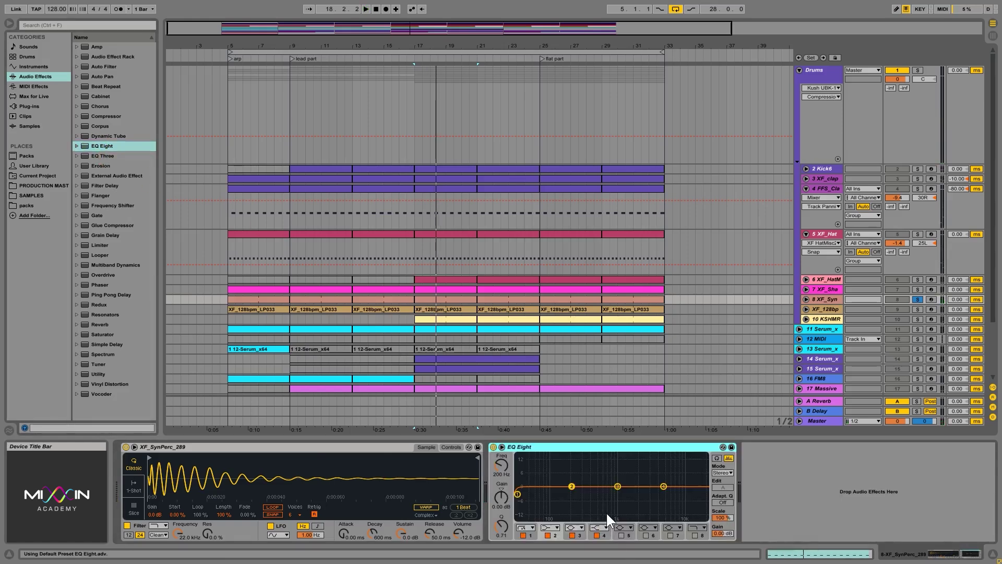
- Set the band 1 low cut on the XF_SynPerc_289 EQ to about 100 Hz and audition the track
key(space)
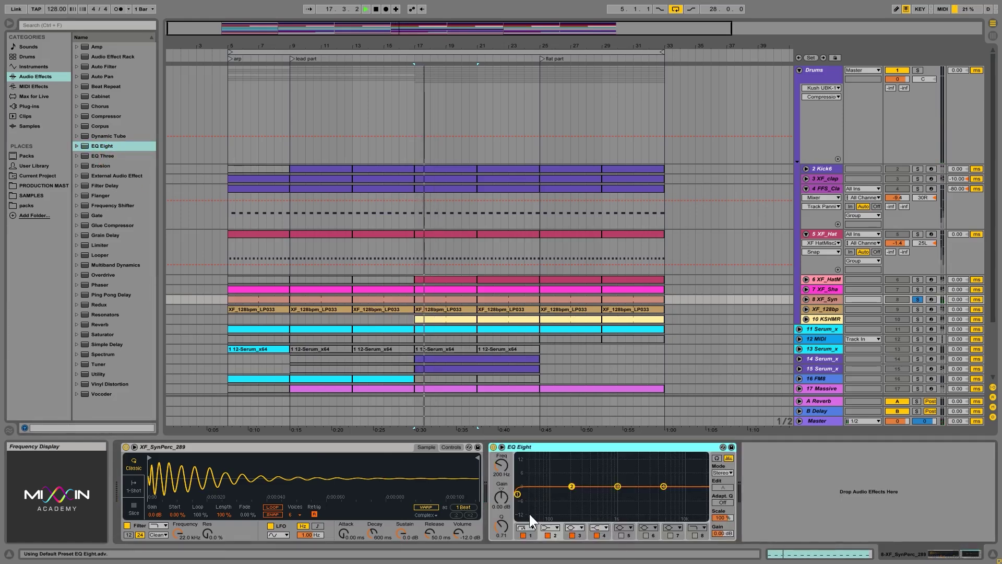
key(space)
drag(518, 495, 552, 495)
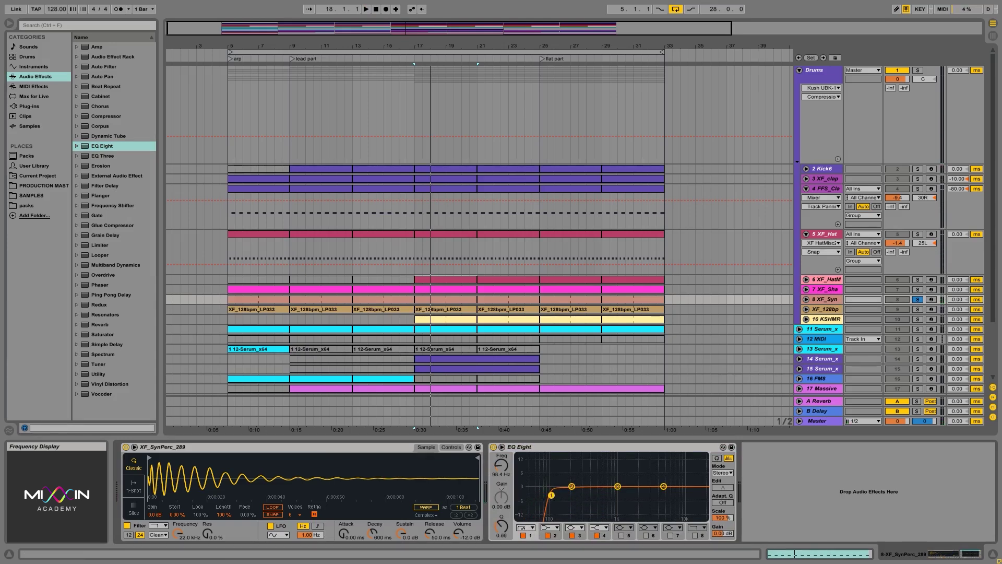
key(space)
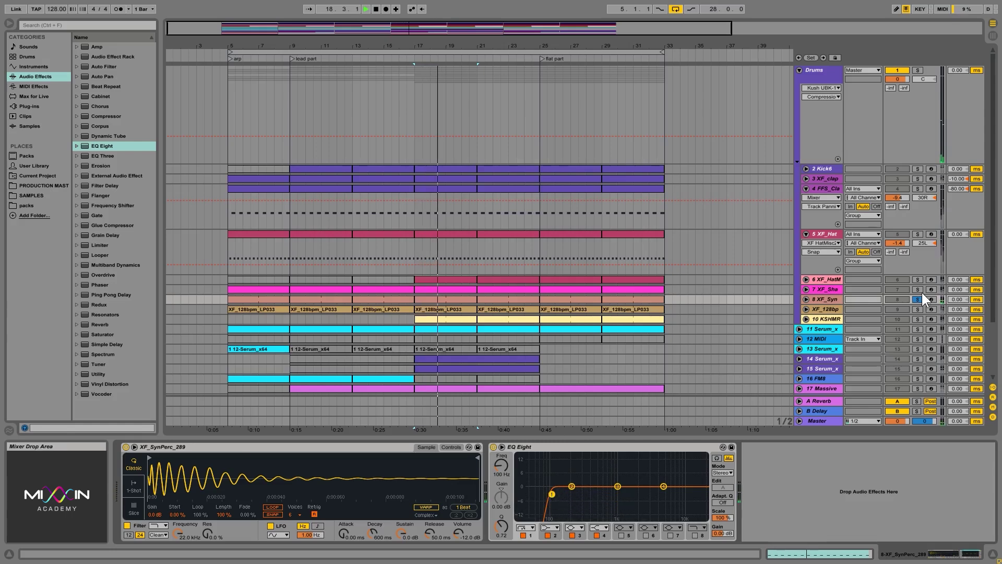
key(space)
- Solo and select the XF_128bpm_LP033 loop track, audition it, and set its EQ Eight band 1 low cut to about 269 Hz
click(914, 310)
click(827, 309)
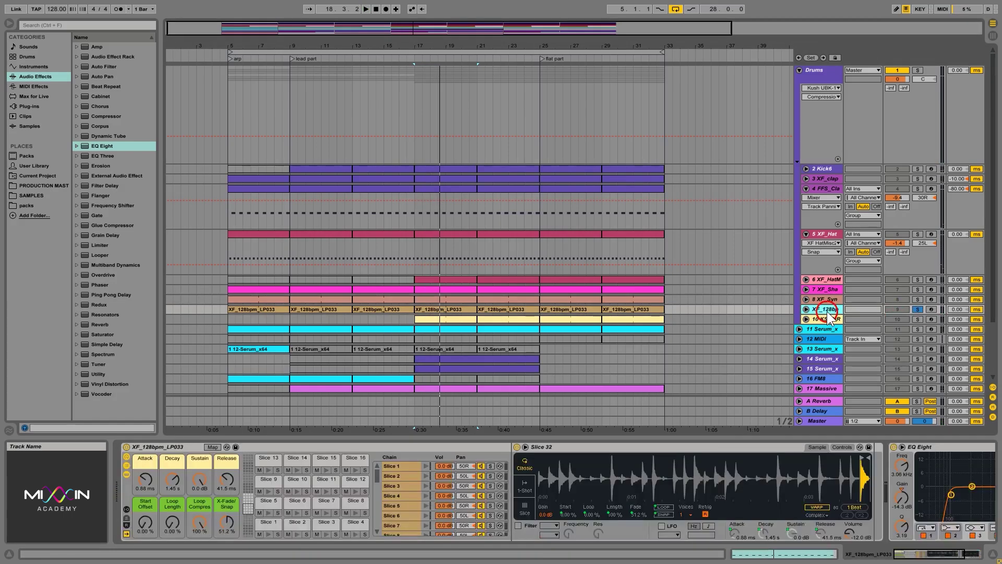
key(space)
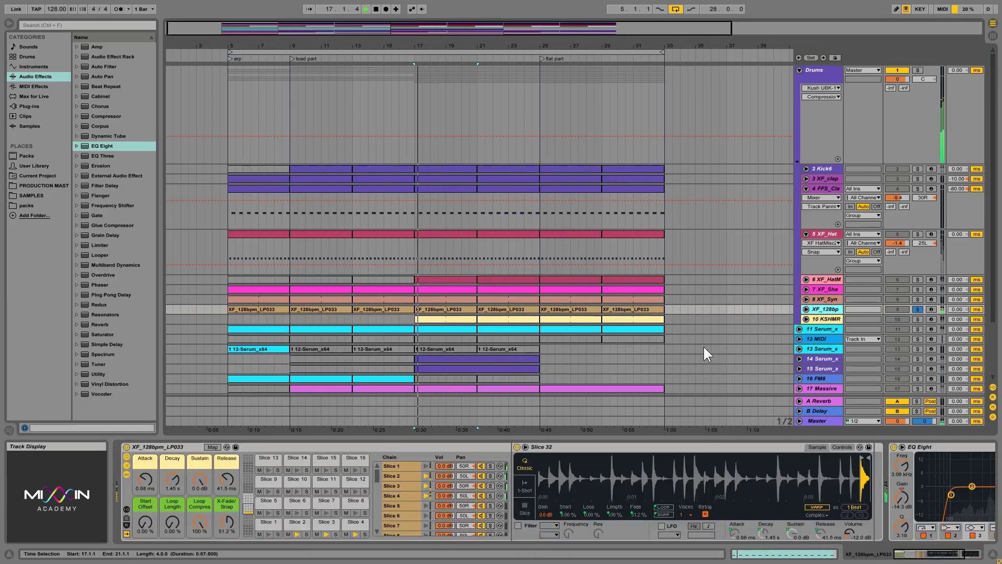
click(816, 309)
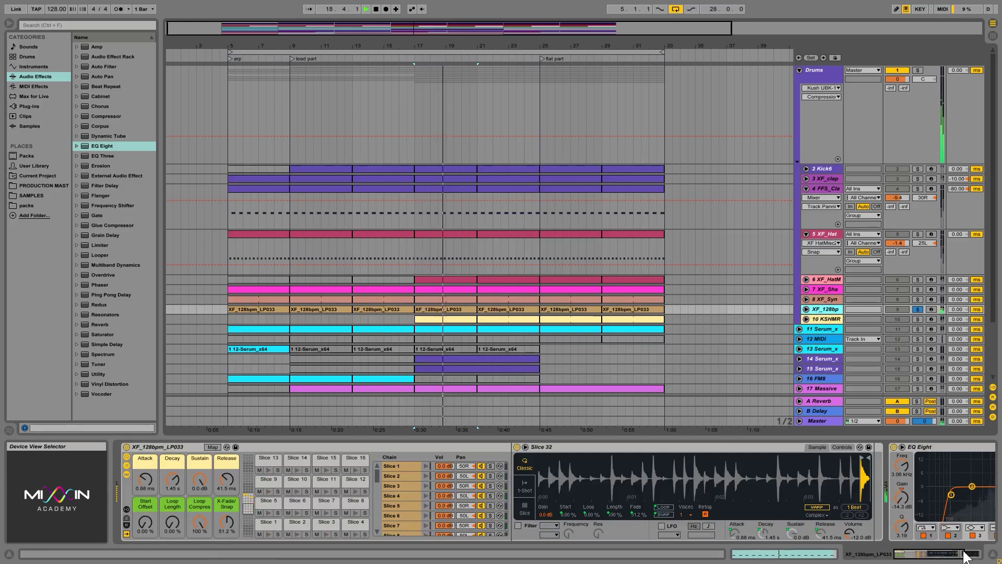
scroll(969, 537, down, 3)
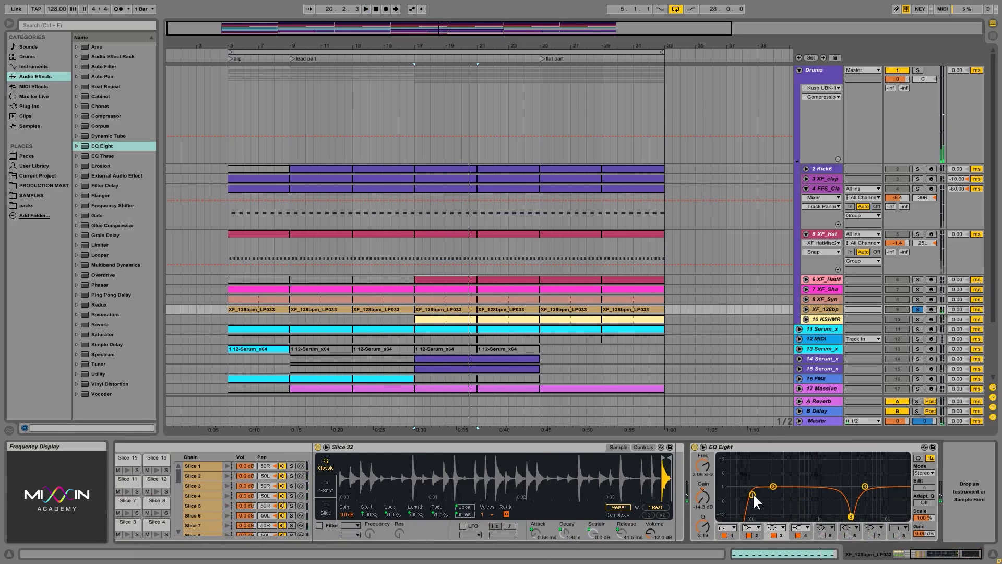
drag(754, 493, 782, 493)
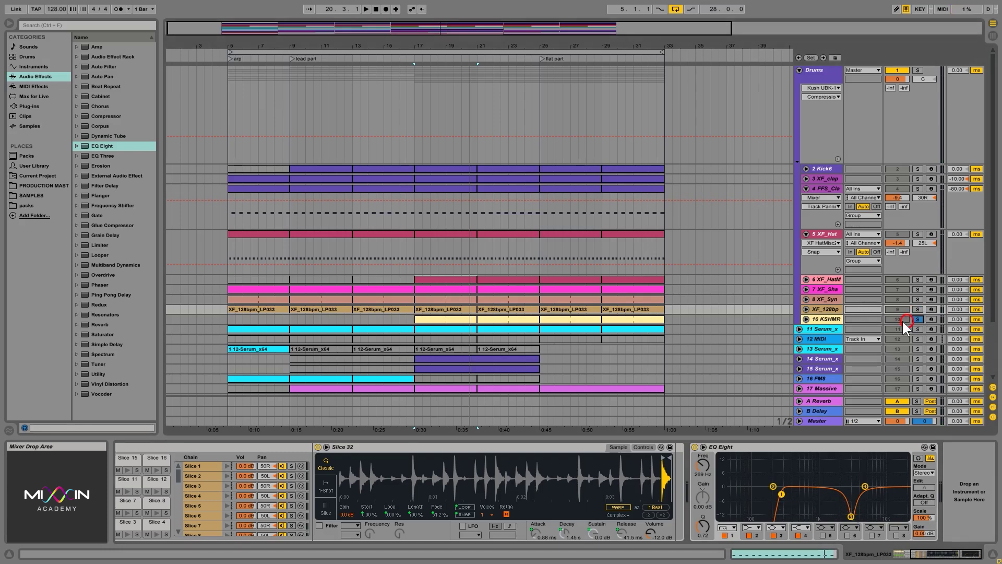
- Solo the KSHMR_Ride_03 track, add an EQ Eight with its band 1 low cut at about 850 Hz, and unsolo it
click(918, 319)
click(824, 319)
key(space)
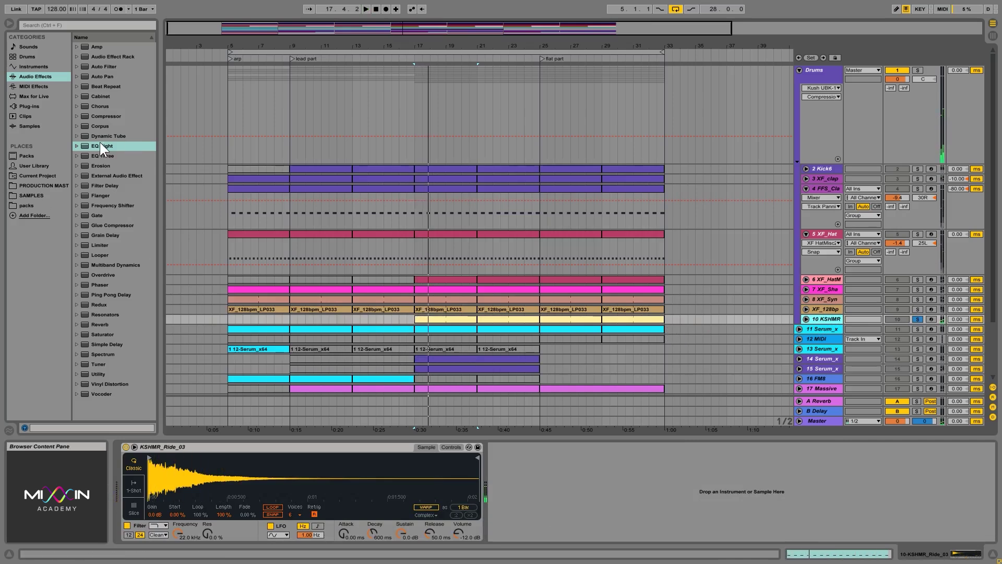
drag(100, 145, 567, 482)
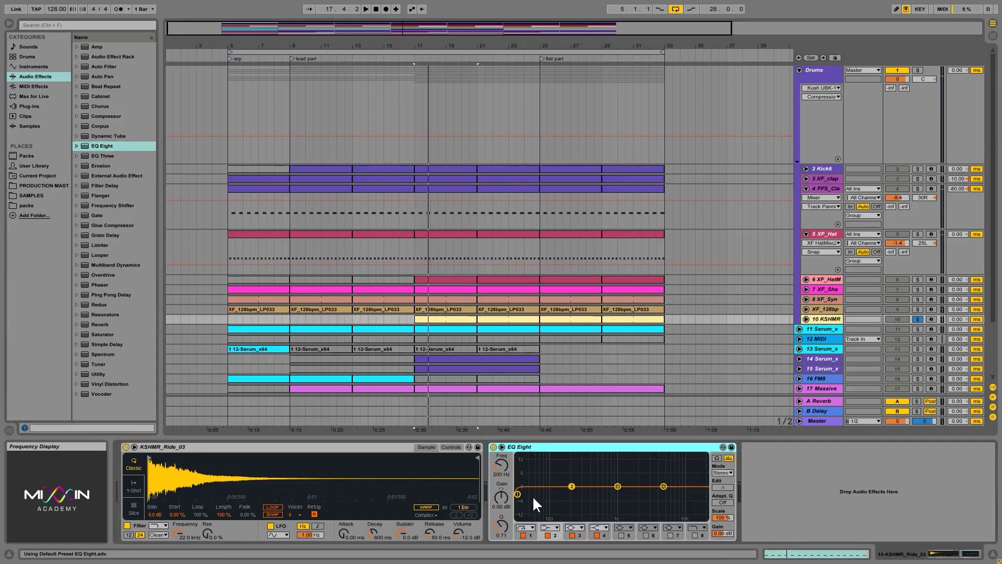
drag(518, 494, 607, 494)
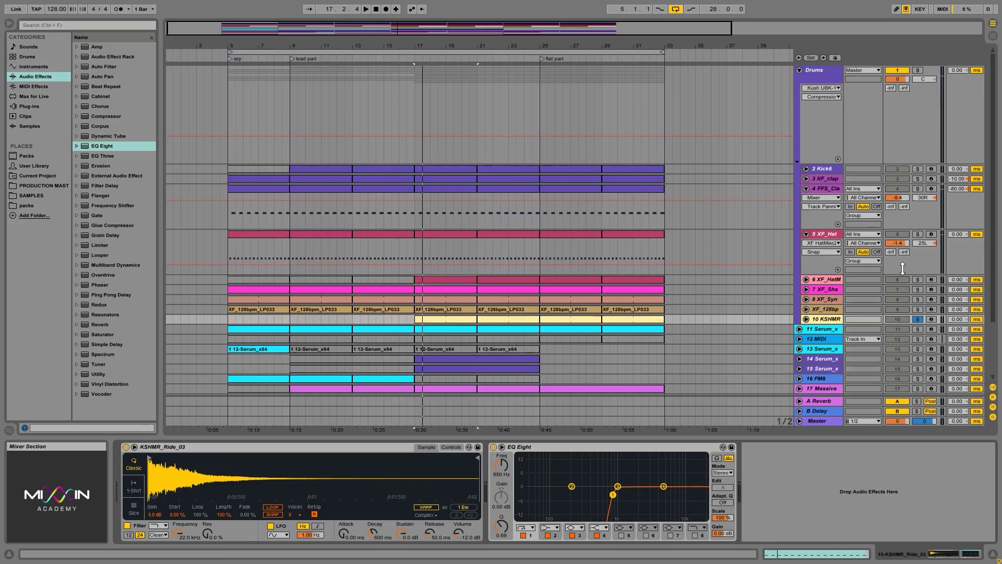
click(918, 319)
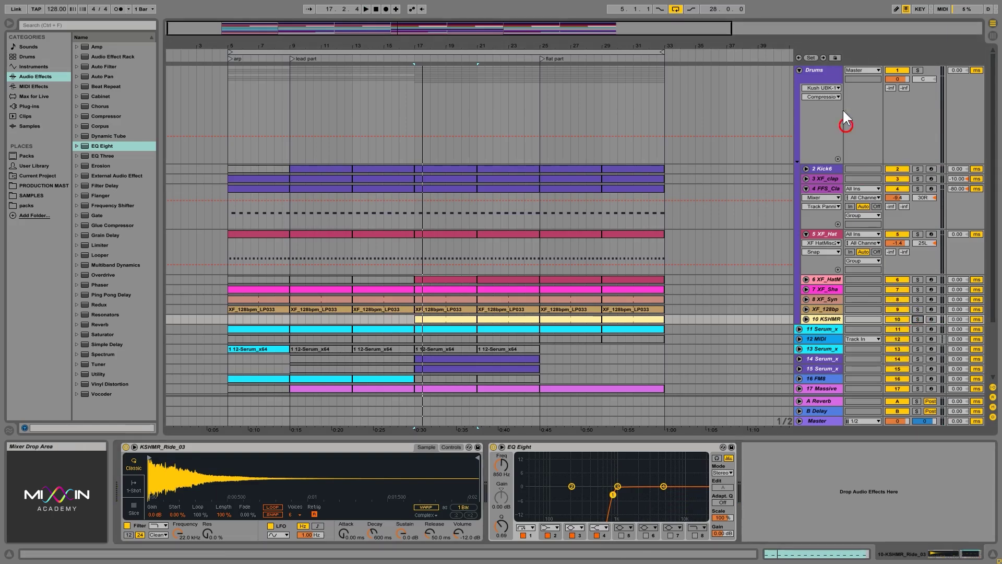
- Fold the Drums group, and unfold, solo and play back the Serum track 11
click(799, 70)
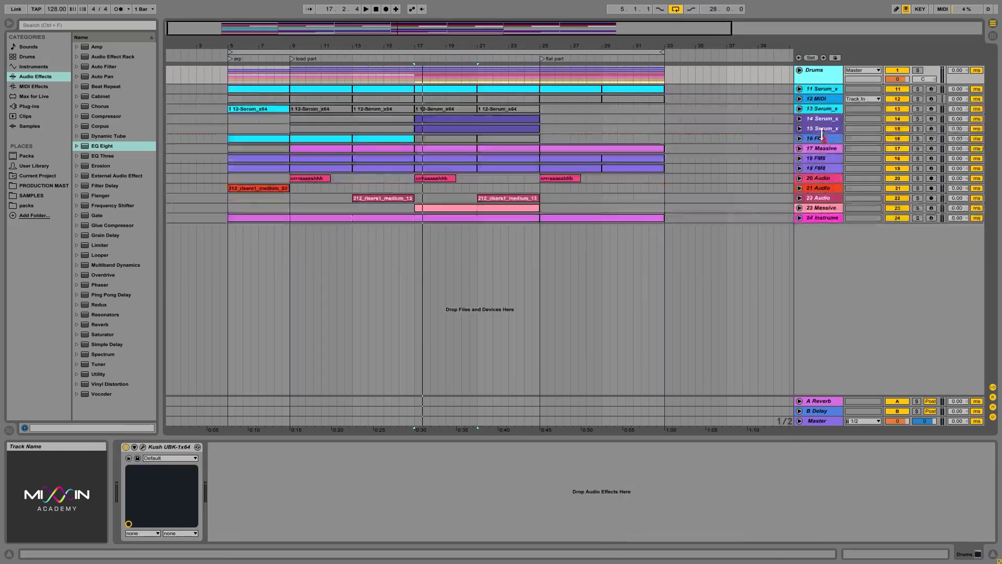
click(799, 89)
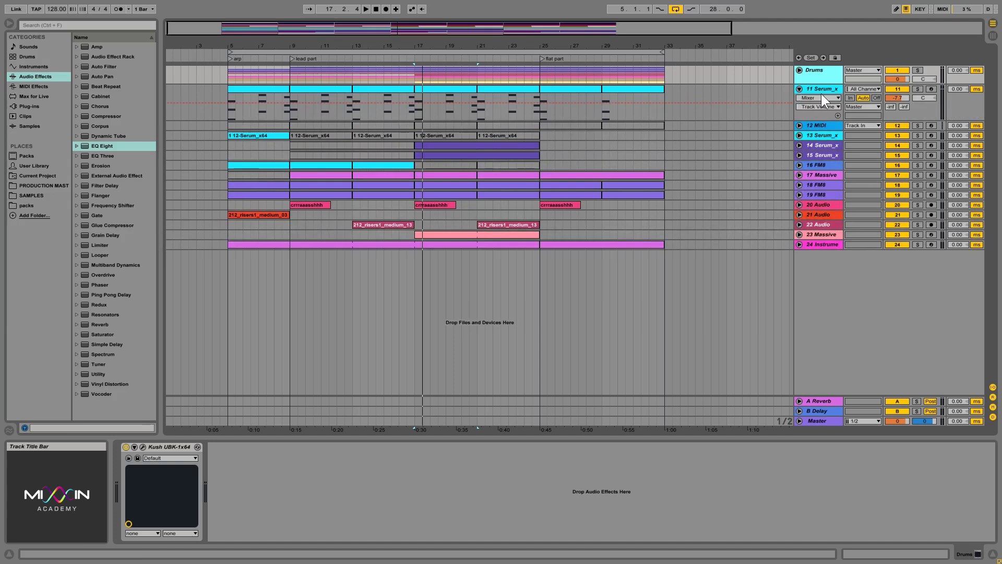
click(823, 90)
click(915, 90)
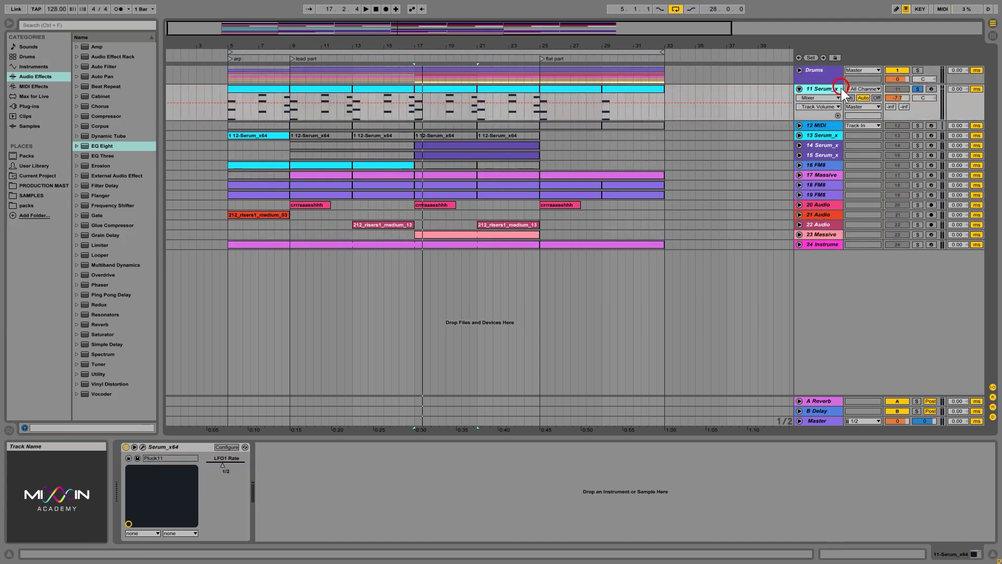
key(space)
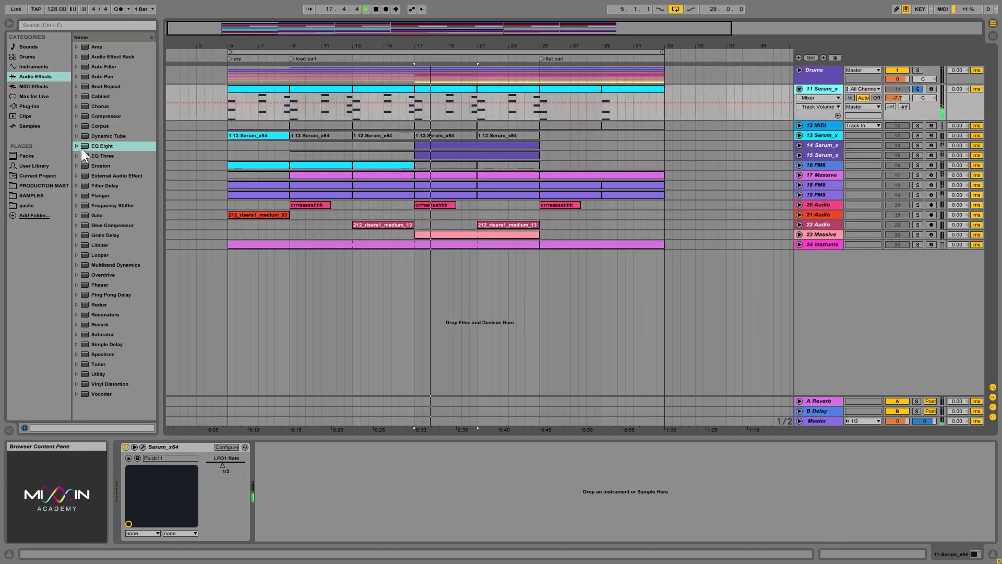
- Add an EQ Eight to the Serum track 11 and set its band 1 low cut to about 197 Hz while auditioning
click(165, 213)
key(space)
drag(345, 489, 414, 464)
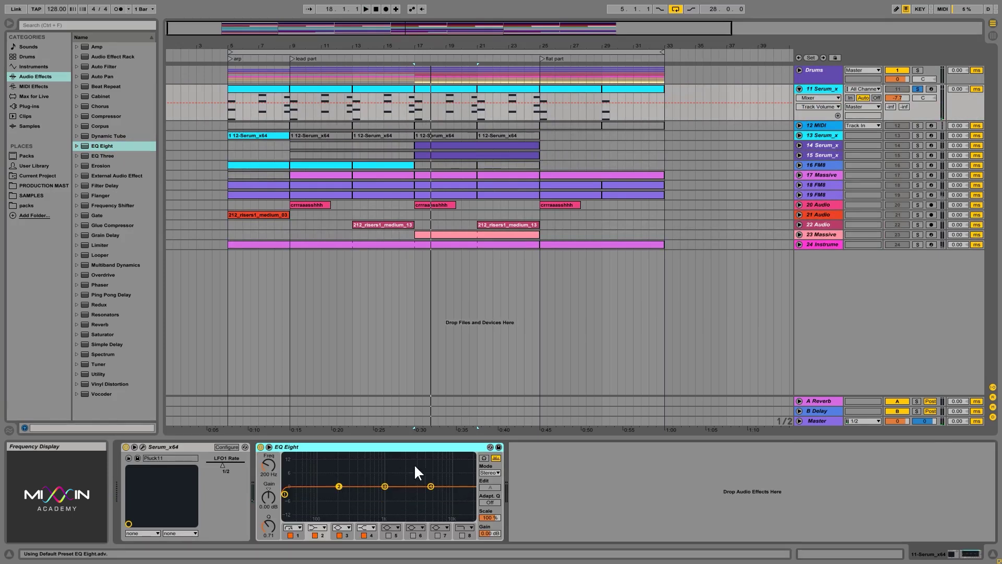
key(space)
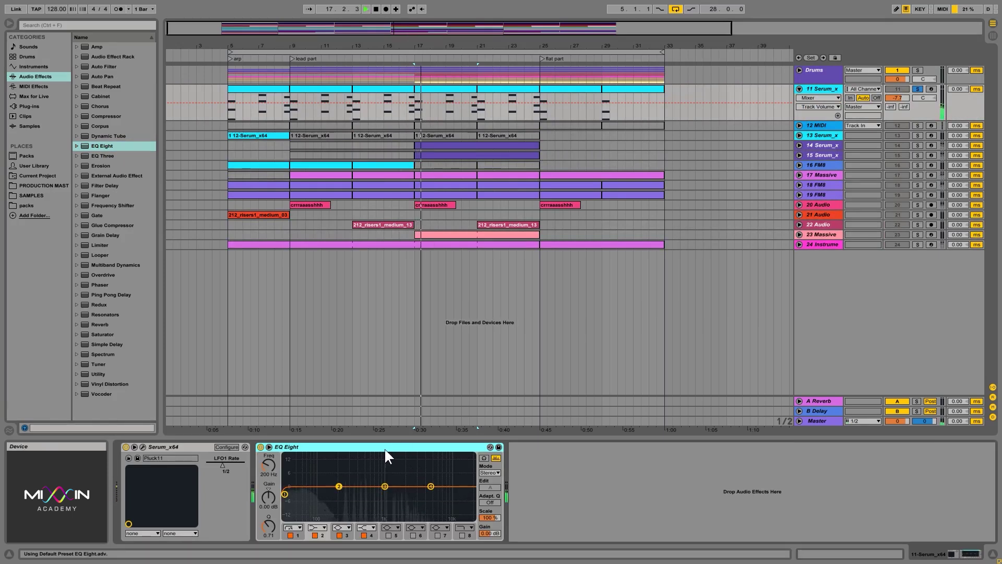
drag(285, 493, 337, 492)
key(space)
key(space)
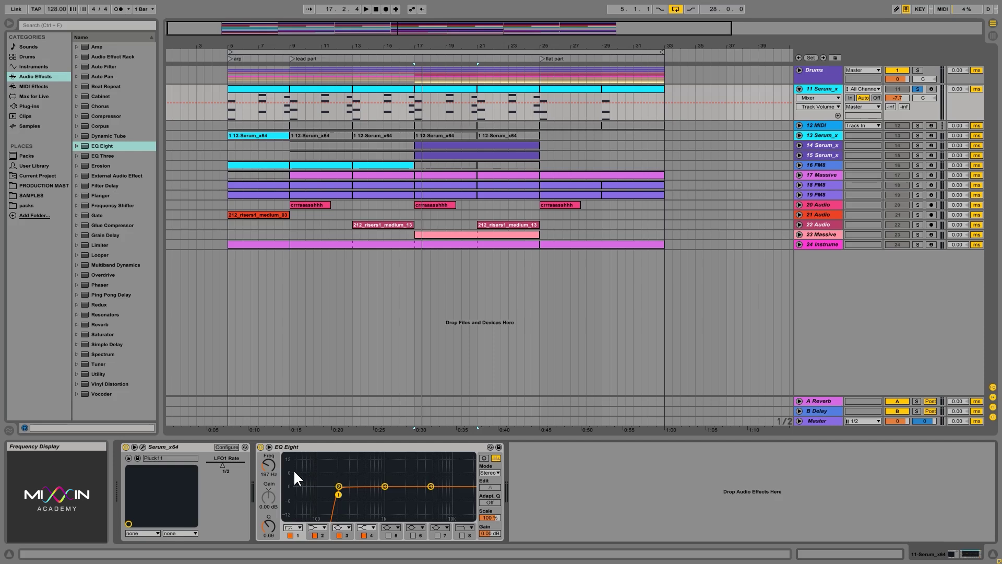
- Solo and select the Serum track 14, add an EQ Eight after the synth and play the track back
click(917, 146)
click(829, 145)
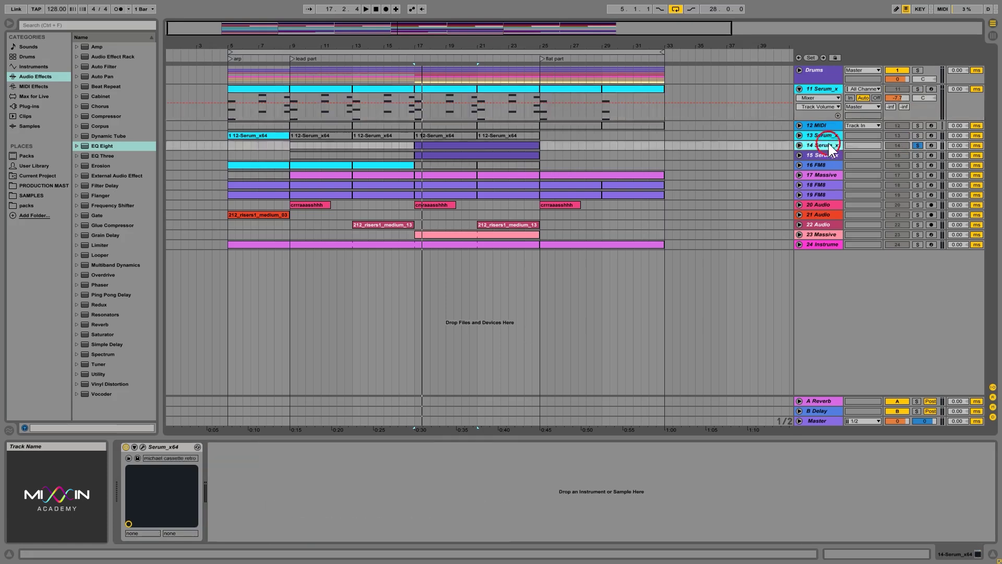
drag(98, 146, 302, 522)
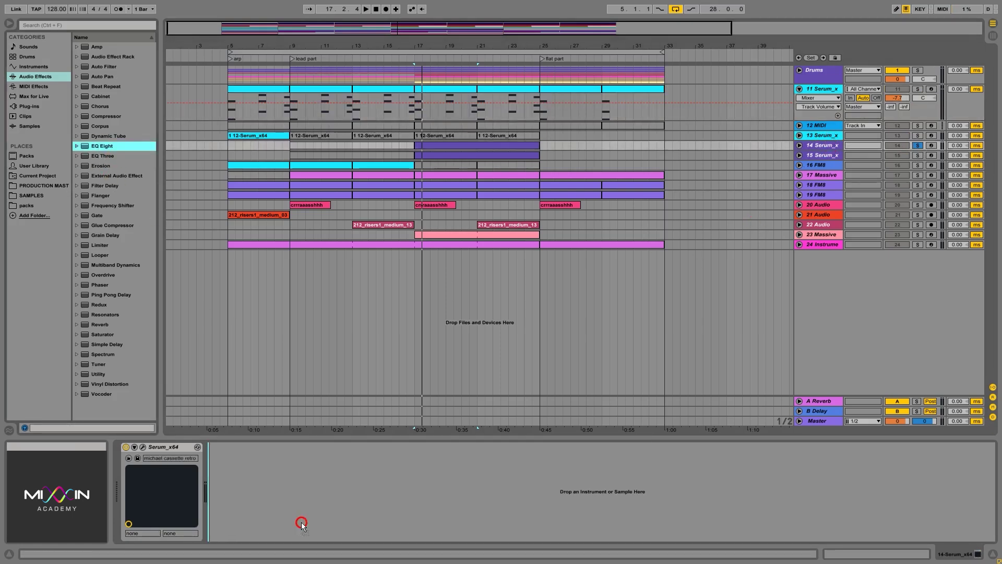
key(space)
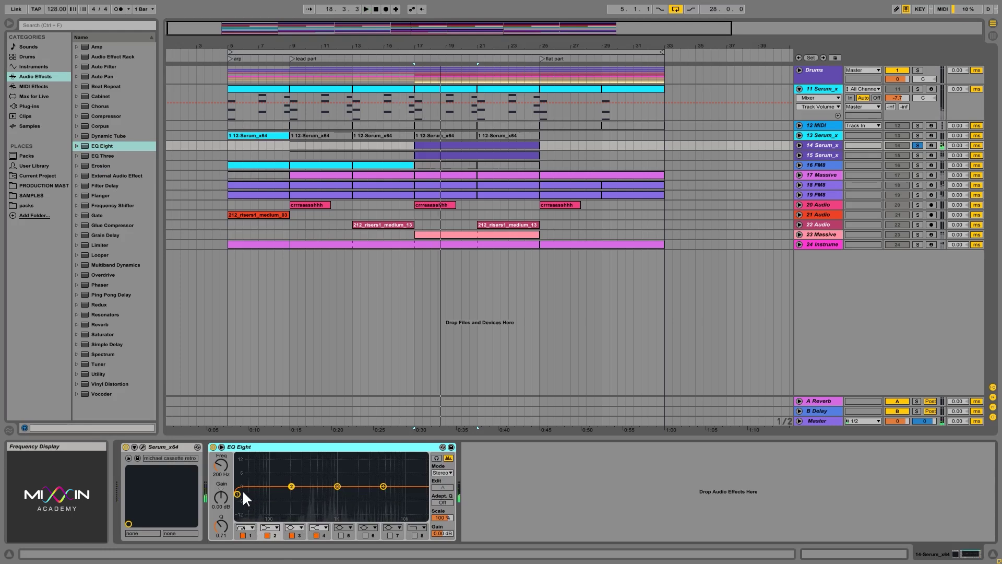
- Try the band 1 low cut on the track 14 EQ at about 155 Hz and about 735 Hz, auditioning each
drag(237, 494, 281, 495)
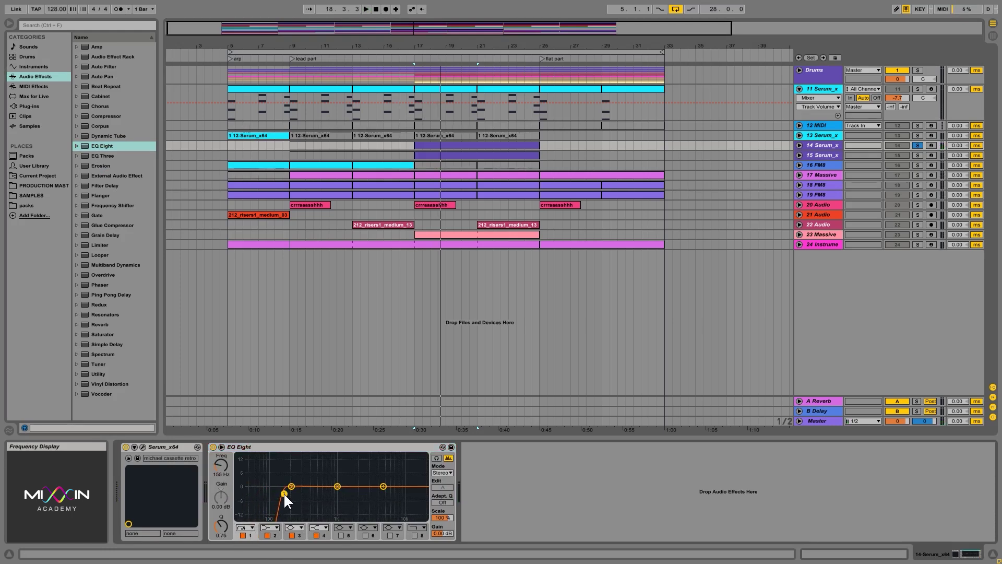
key(space)
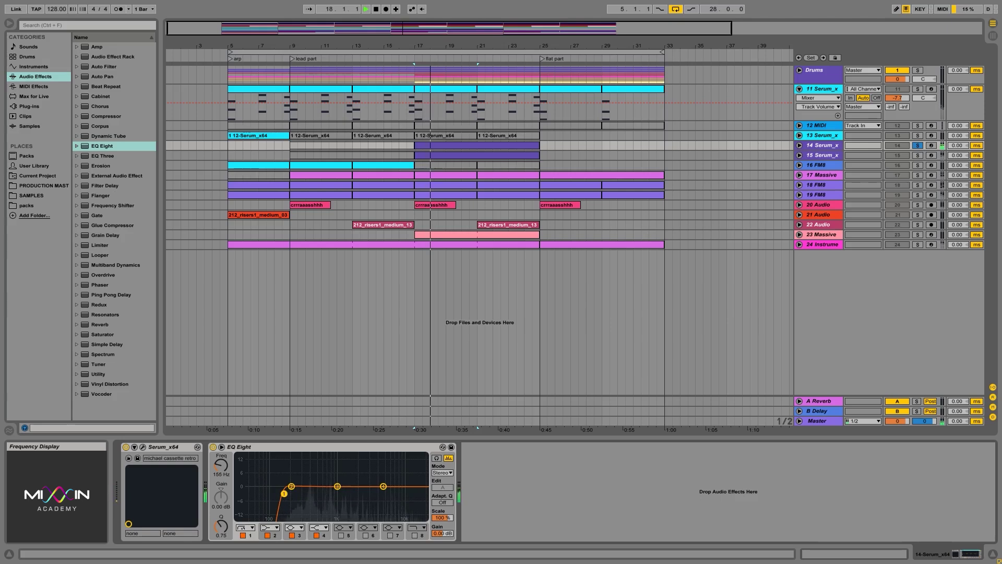
key(space)
click(284, 493)
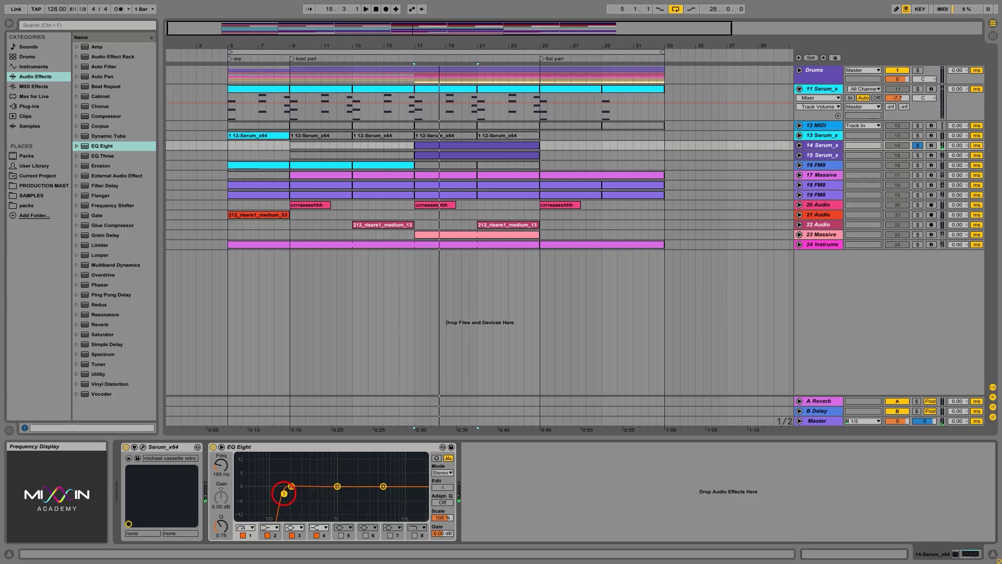
drag(283, 493, 297, 493)
key(space)
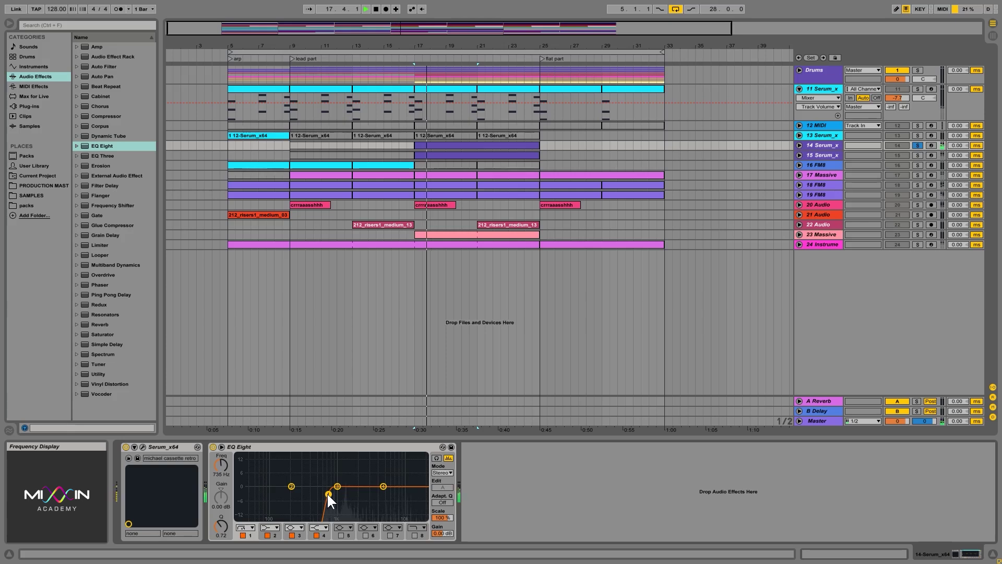
key(space)
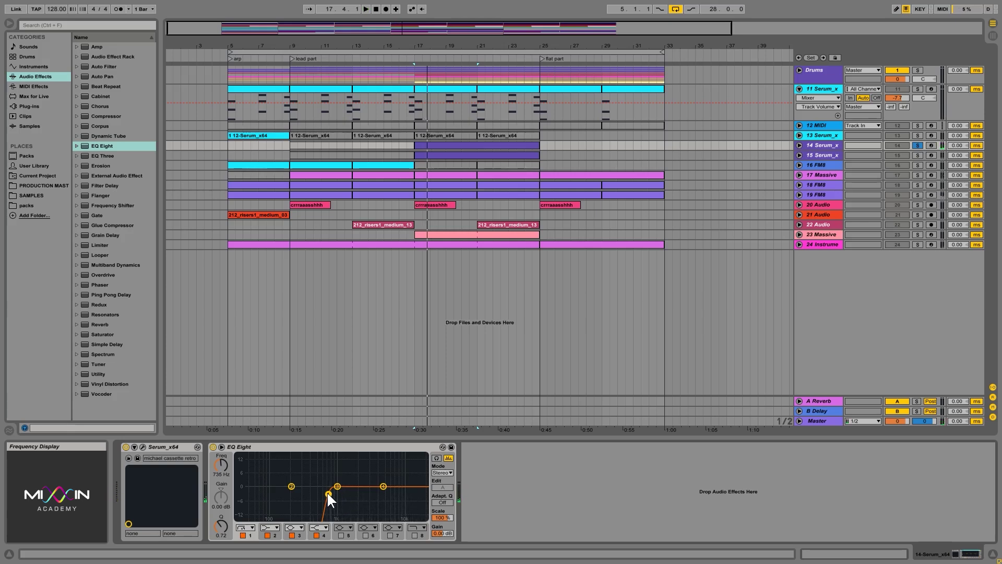
- Set the band 1 low cut on the track 14 EQ to about 201 Hz during playback
drag(328, 493, 282, 494)
key(space)
drag(278, 494, 291, 494)
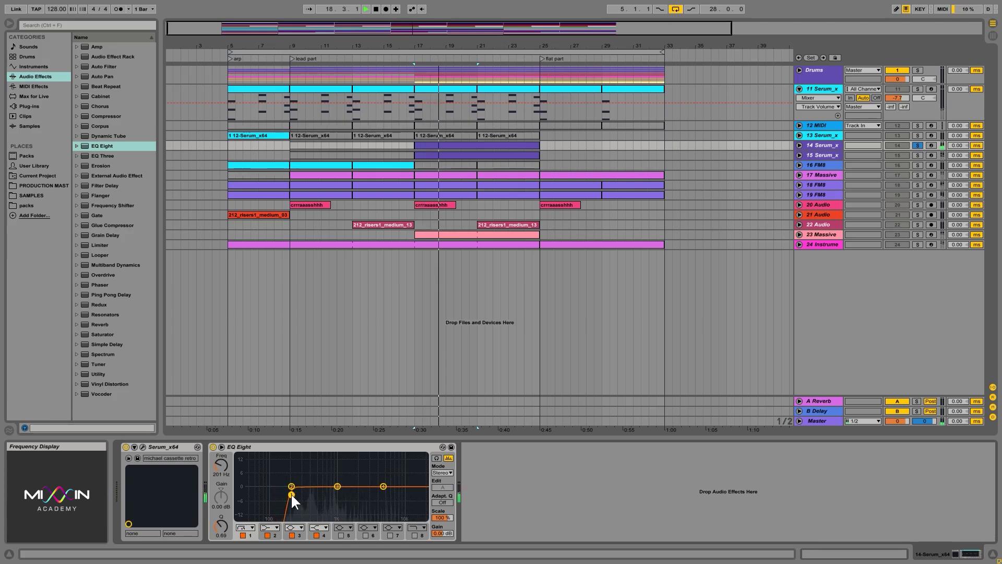
- Solo the Serum track 15, add an EQ Eight with its band 1 low cut at about 212 Hz, and unsolo it
click(851, 155)
click(917, 156)
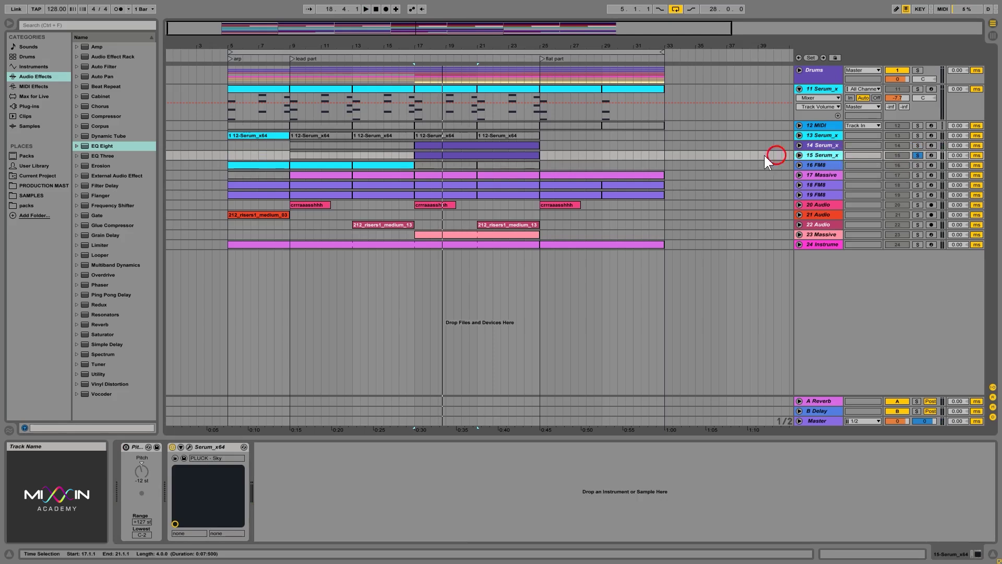
drag(121, 146, 372, 520)
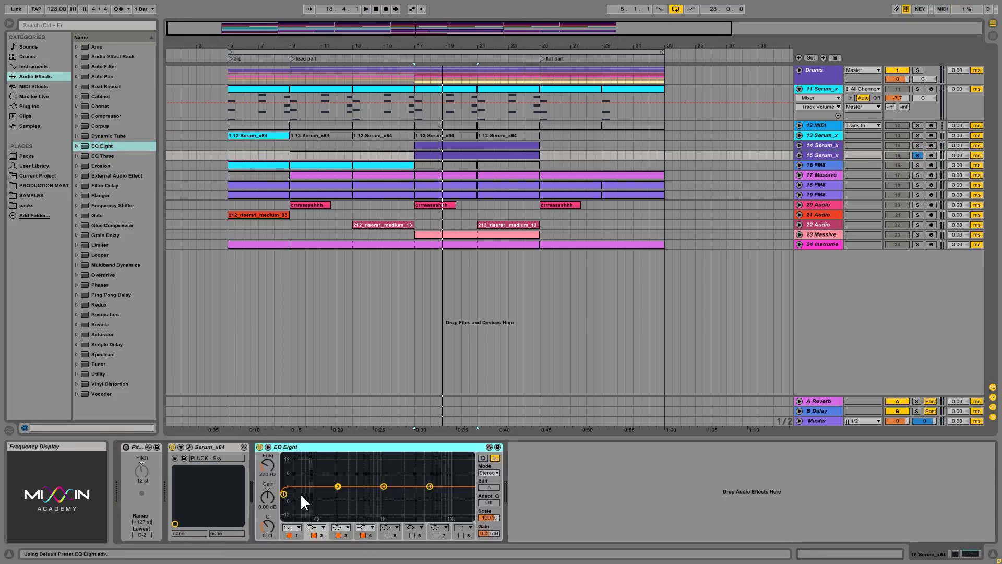
key(space)
drag(285, 495, 339, 494)
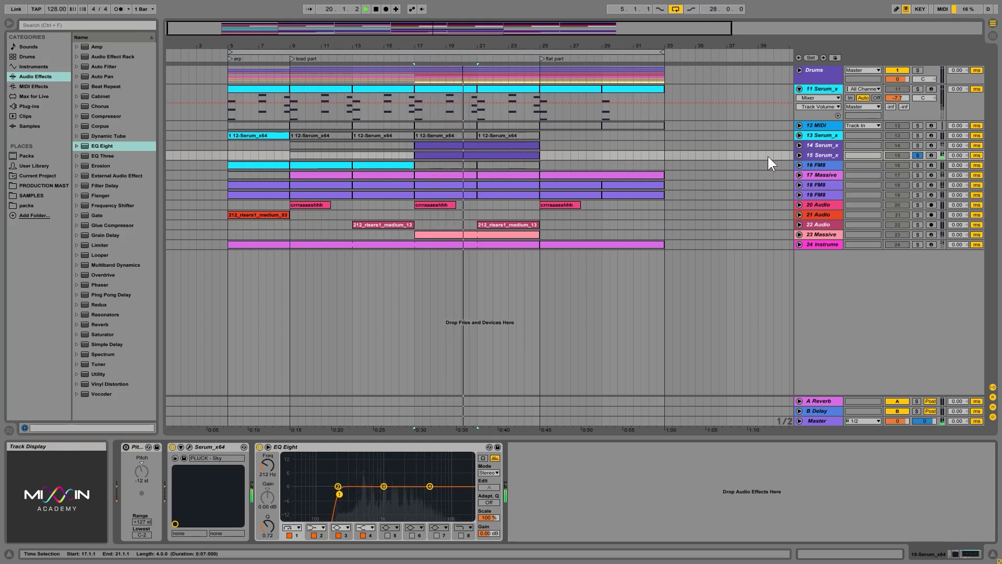
click(917, 155)
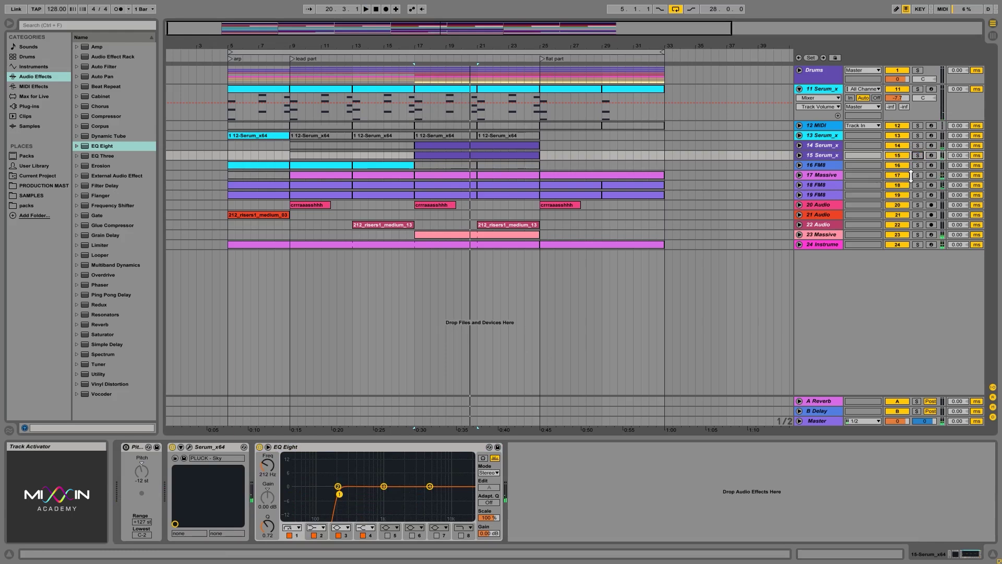
- Solo and unfold the Massive track 17 and play it back to check its low end
click(918, 175)
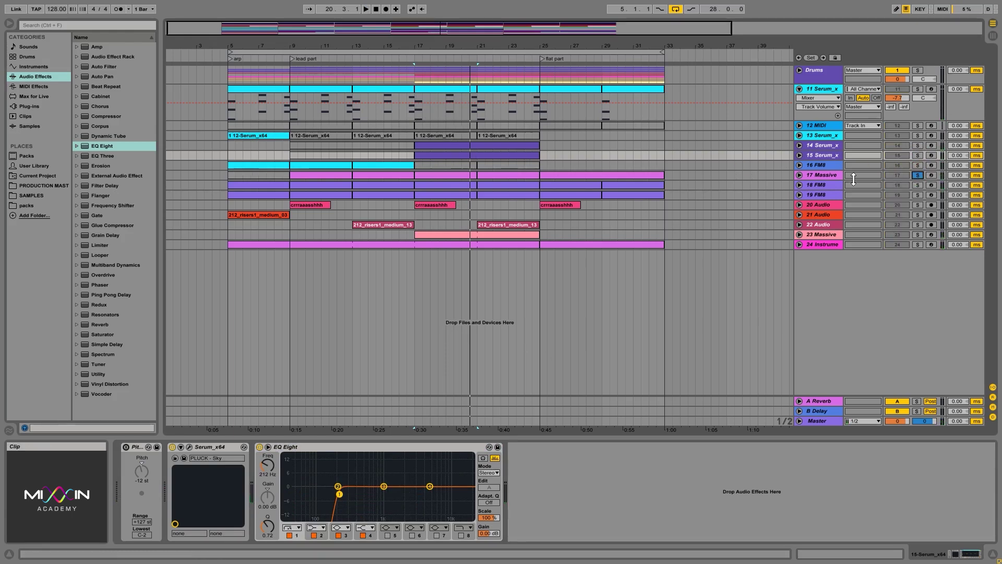
click(799, 175)
key(space)
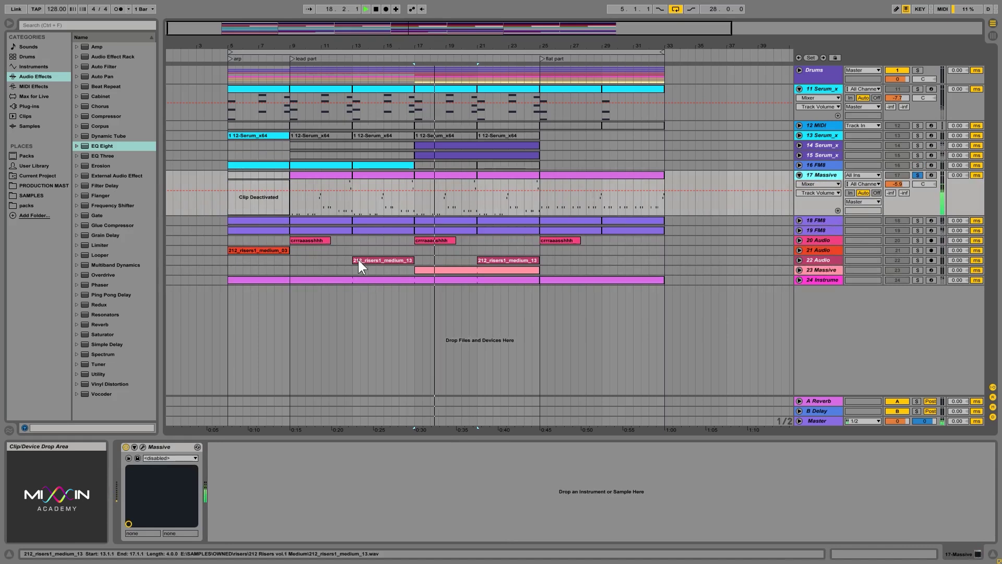
- Solo and unfold the FM8 track 18, and add an EQ Eight with its band 1 low cut at about 250 Hz
click(917, 221)
key(space)
key(space)
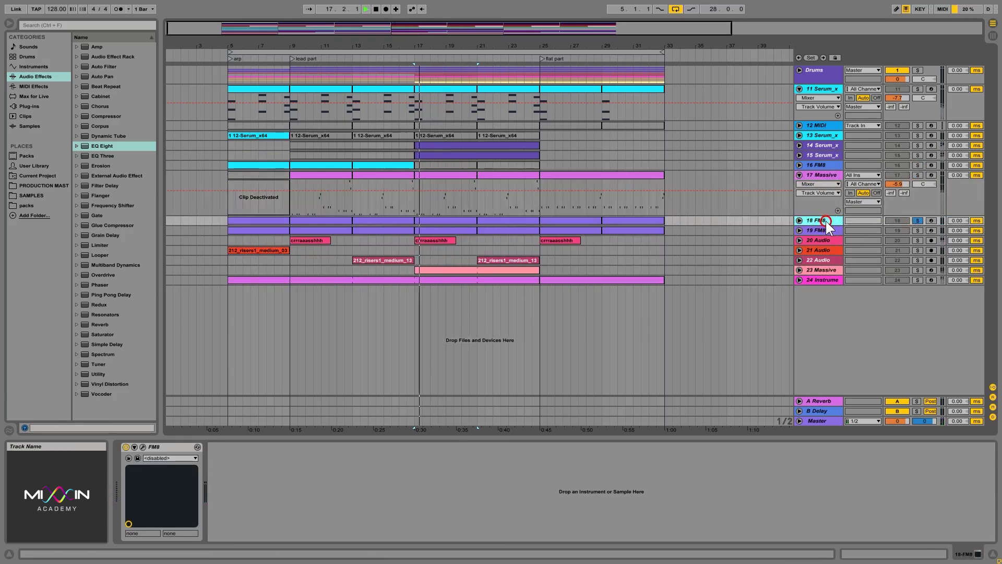
click(799, 220)
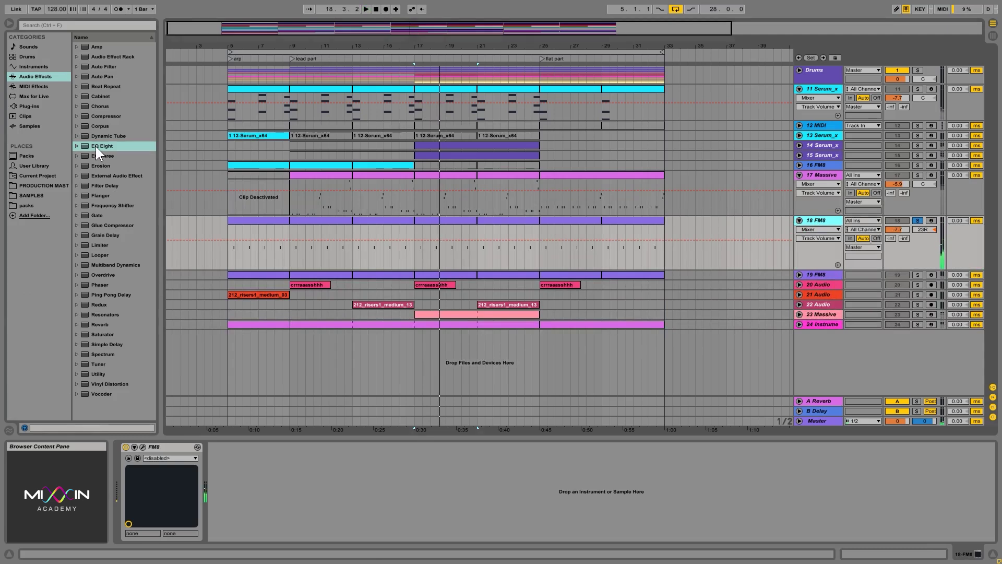
mouse_move(95, 146)
mouse_down()
mouse_move(252, 462)
mouse_move(282, 485)
mouse_up()
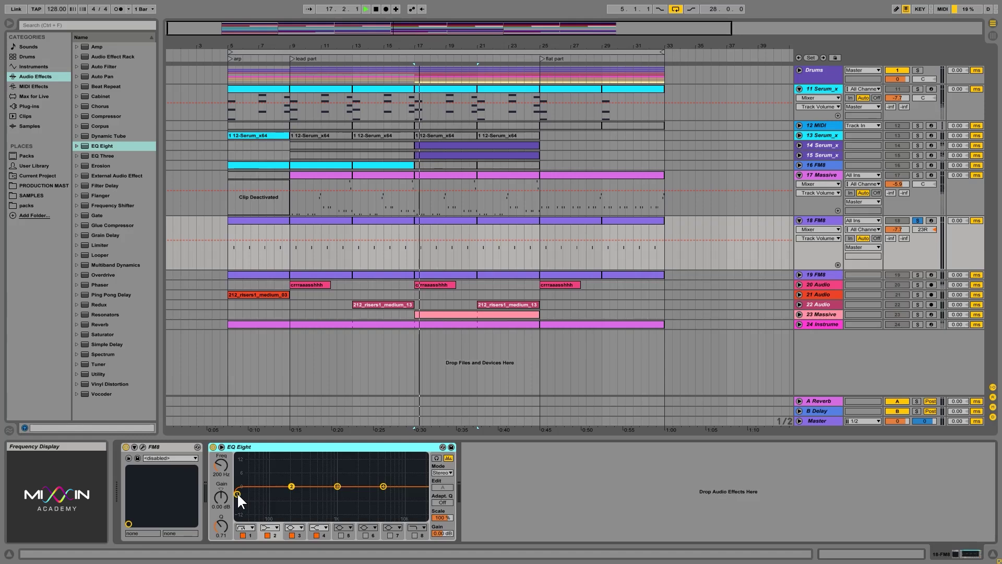
drag(237, 494, 296, 493)
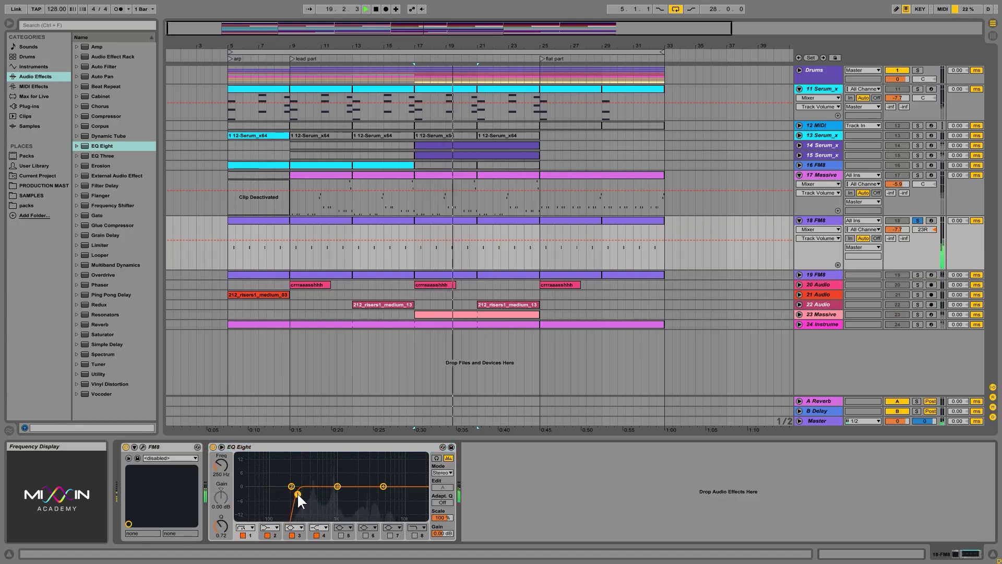
- Shape EQ Eight band 3 on FM8 track 18 into a narrow cut of -15.0 dB at about 1.73 kHz during playback
key(space)
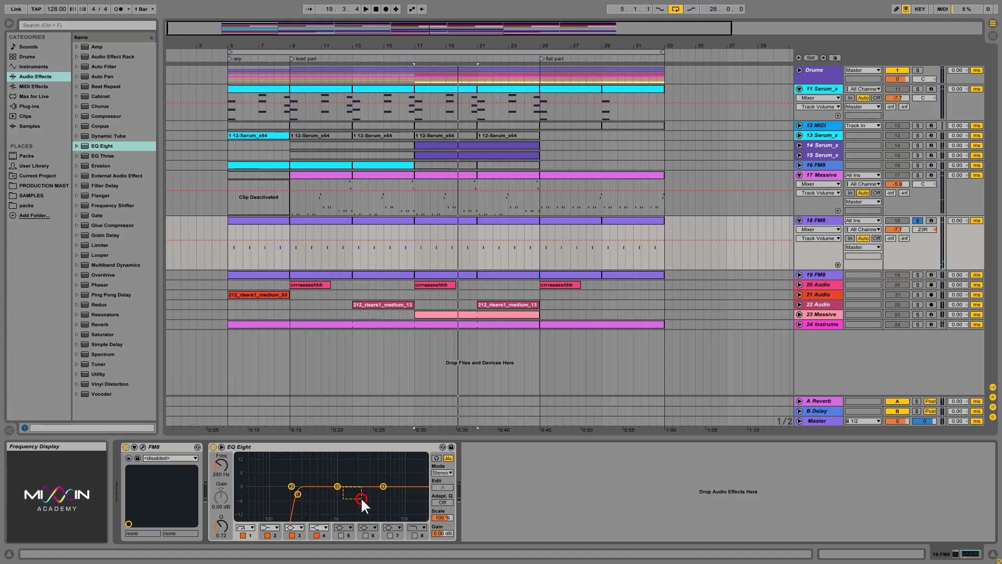
drag(221, 525, 222, 522)
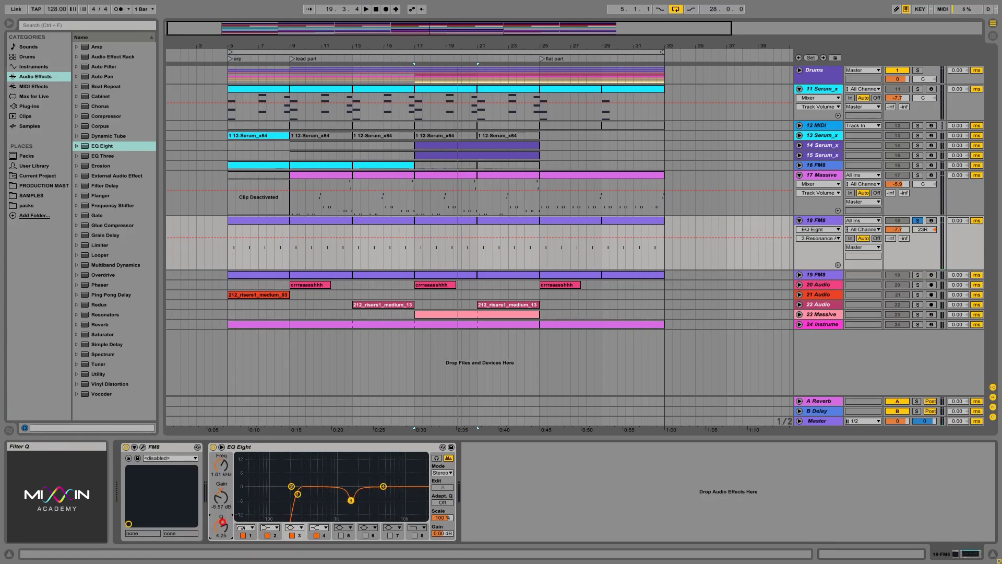
key(space)
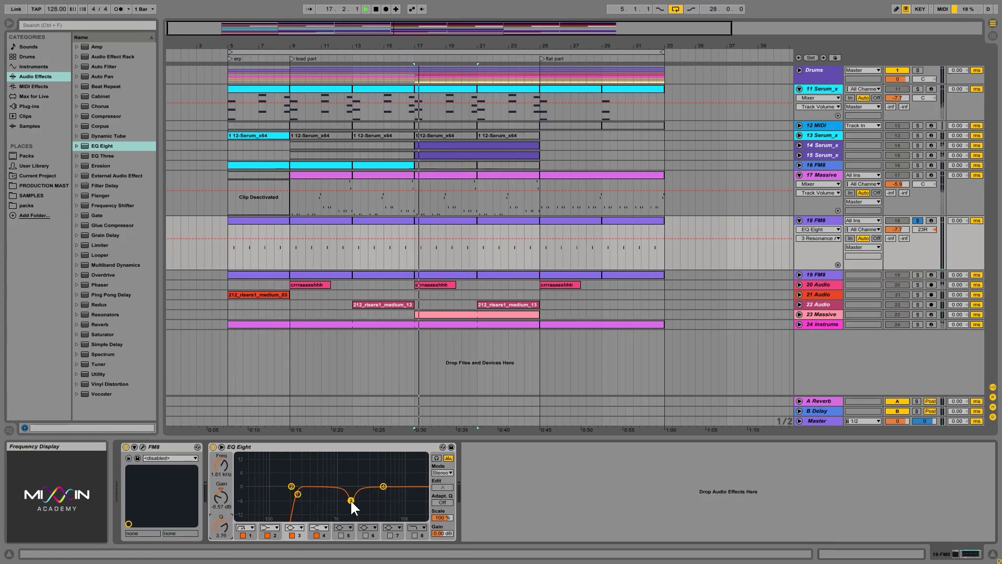
drag(350, 499, 366, 519)
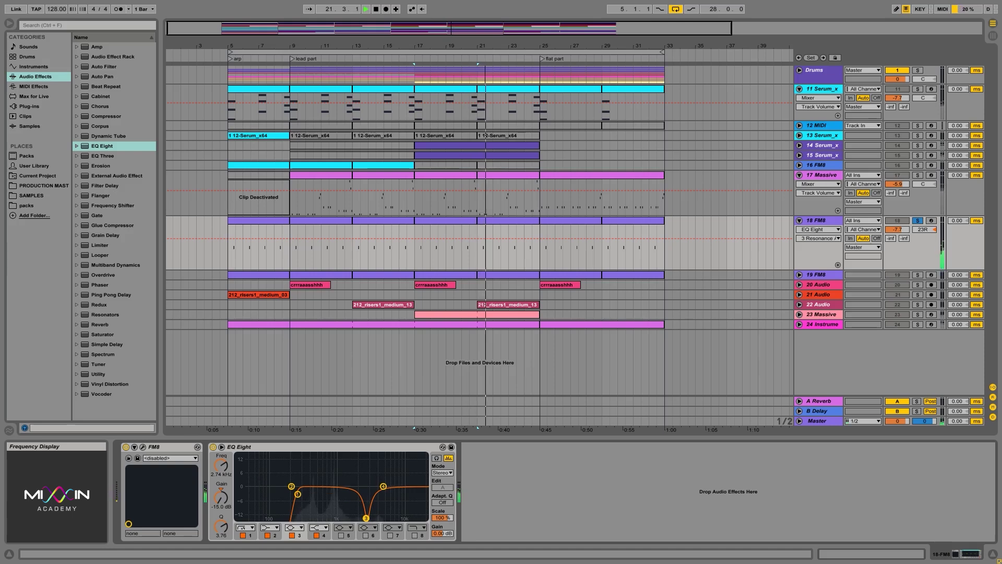
mouse_move(366, 519)
mouse_down()
mouse_move(313, 518)
mouse_move(366, 519)
mouse_move(353, 519)
mouse_up()
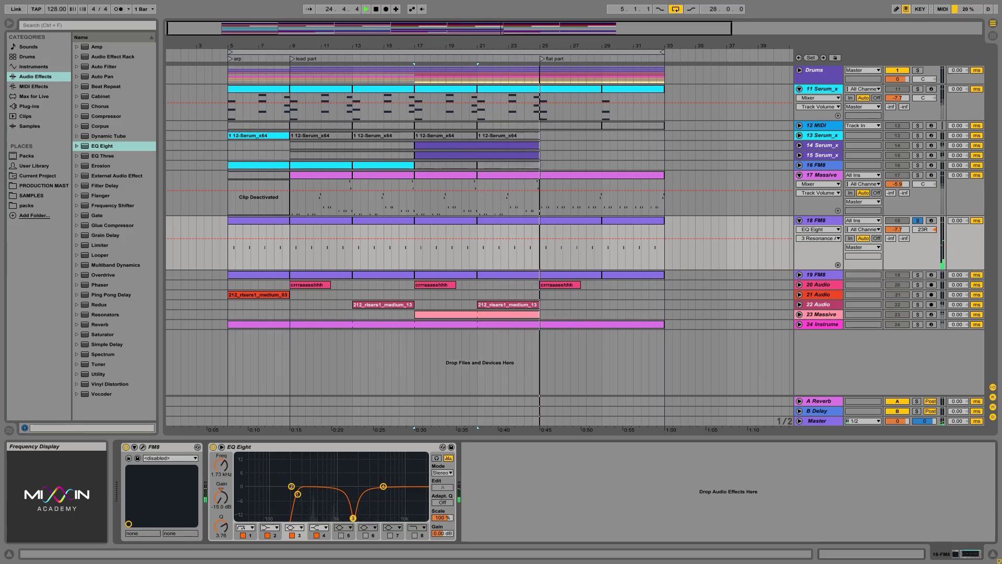
- Compare FM8 track 18 with band 3 bypassed and active, and raise the band's Q to narrow the notch
click(292, 536)
click(292, 536)
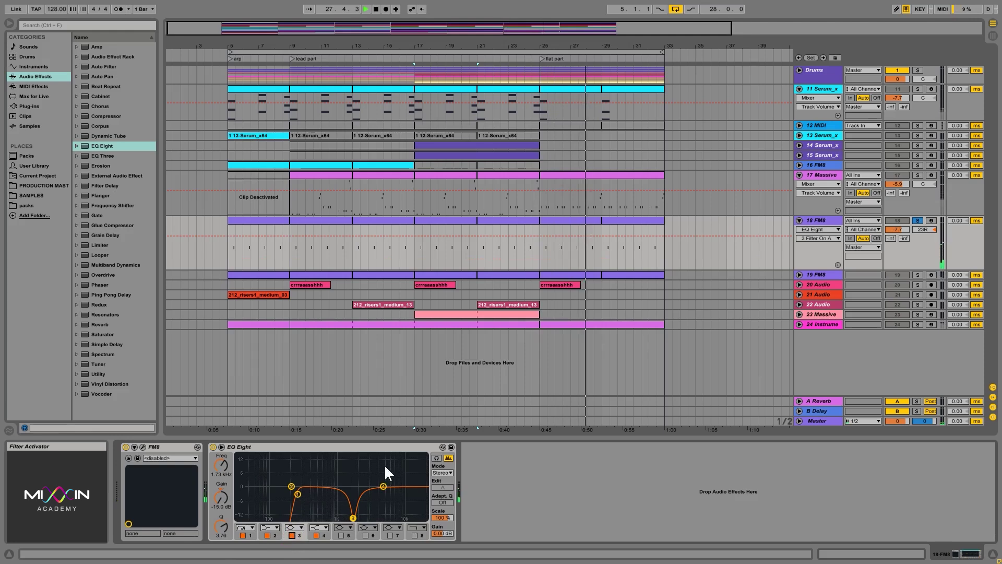
key(space)
click(375, 449)
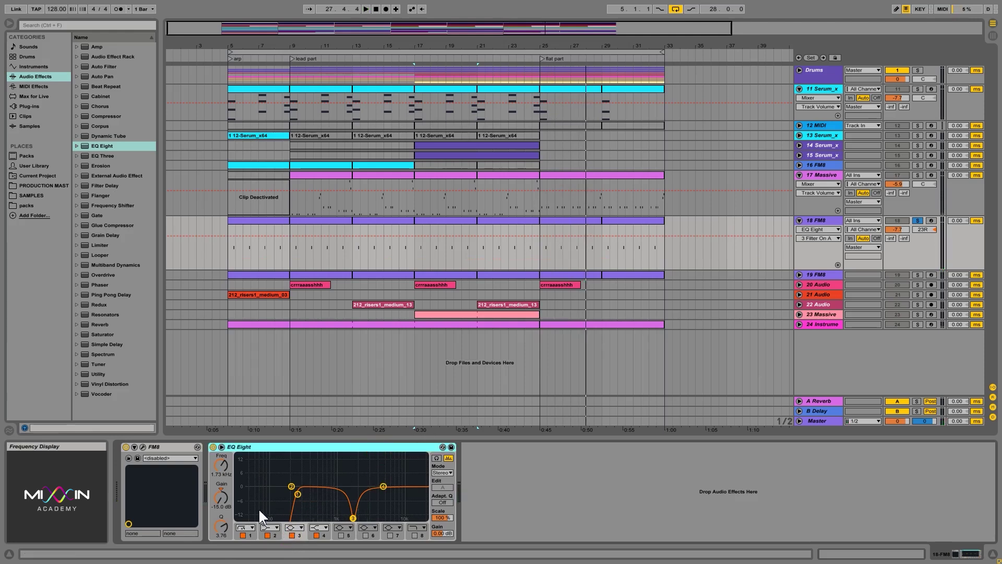
drag(224, 525, 223, 534)
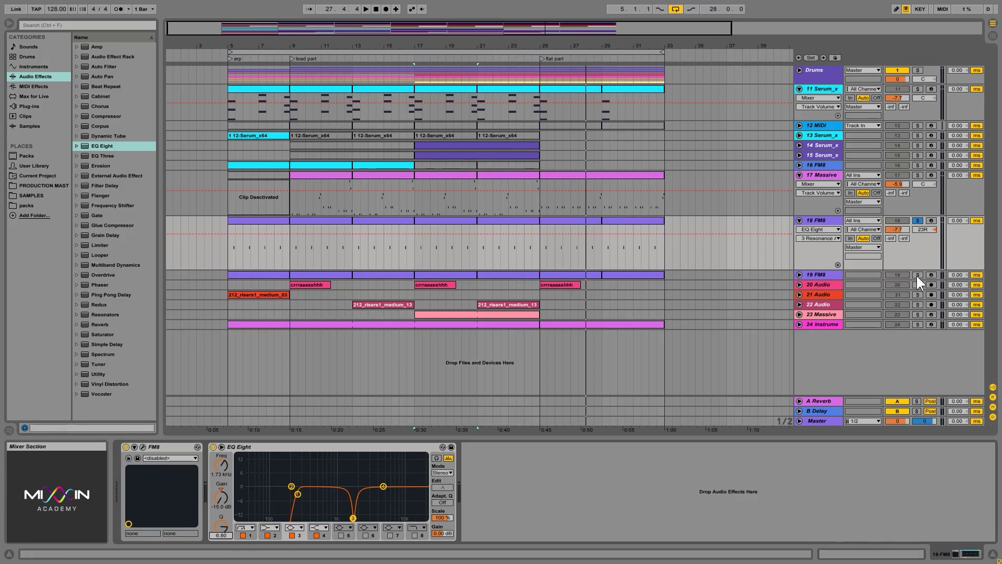
- Solo and unfold FM8 track 19, and fold tracks 17 and 18
click(825, 274)
click(803, 221)
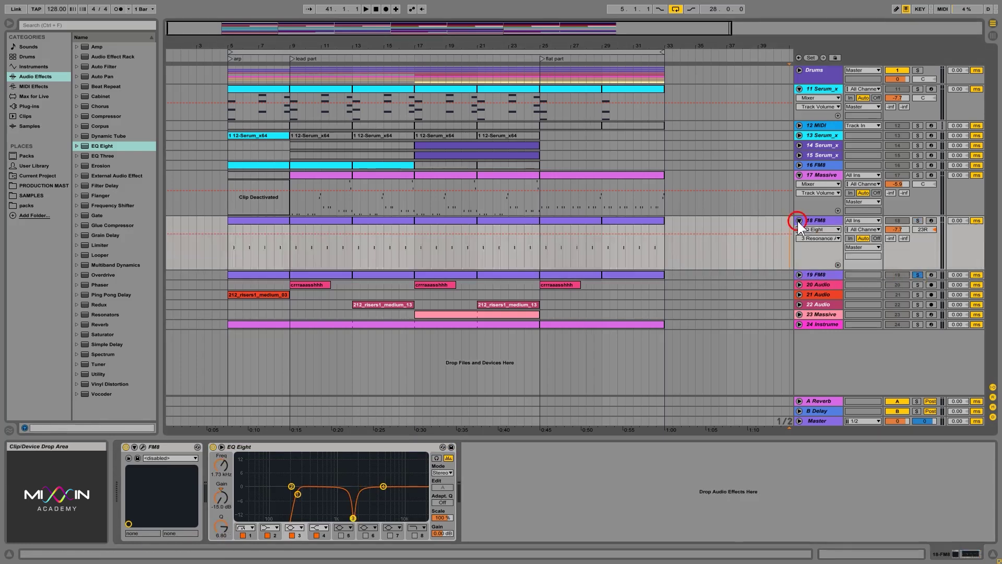
click(798, 221)
click(800, 176)
click(816, 195)
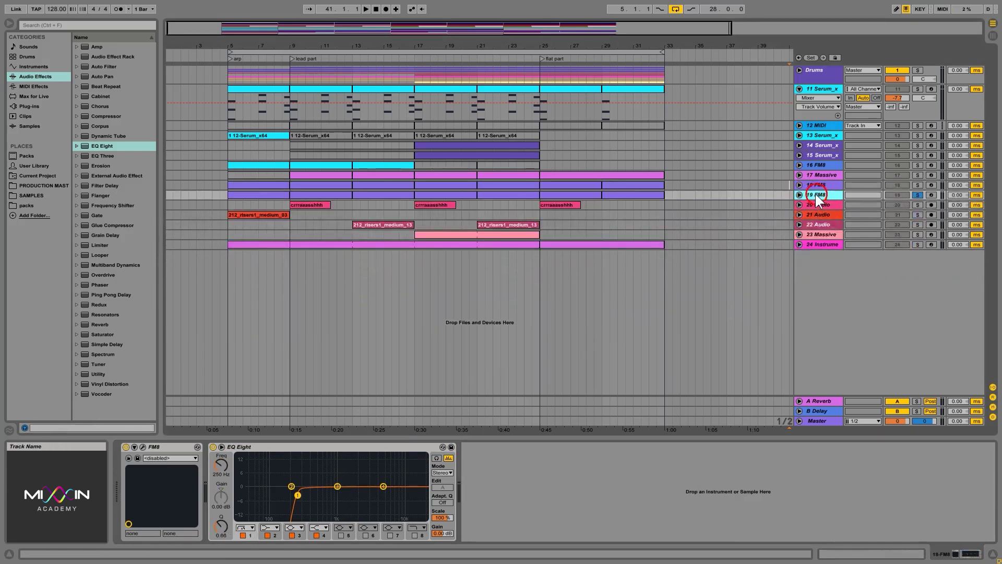
click(800, 195)
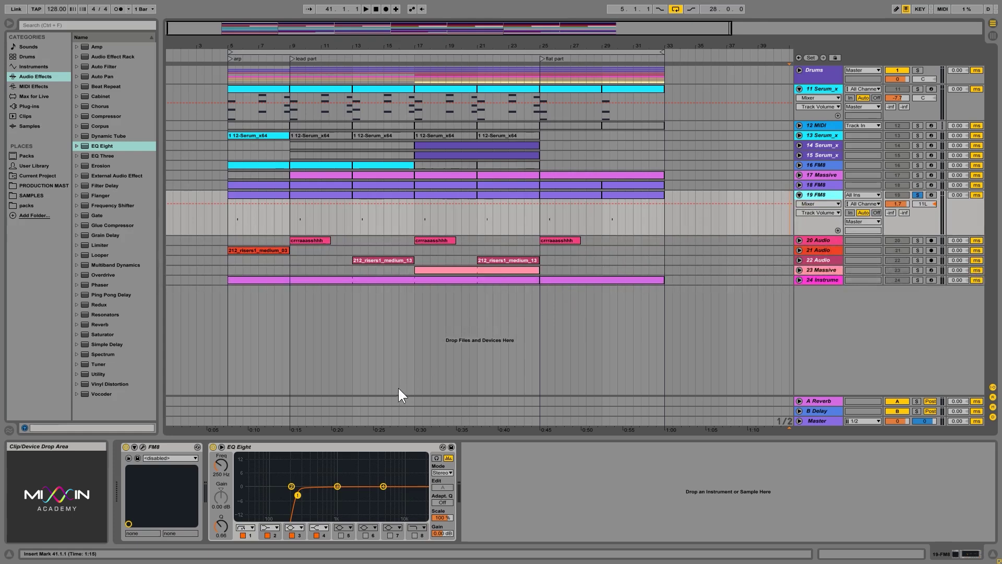
- Play FM8 track 19 from bar 17 and set its EQ Eight band 1 low cut to about 264 Hz
click(412, 223)
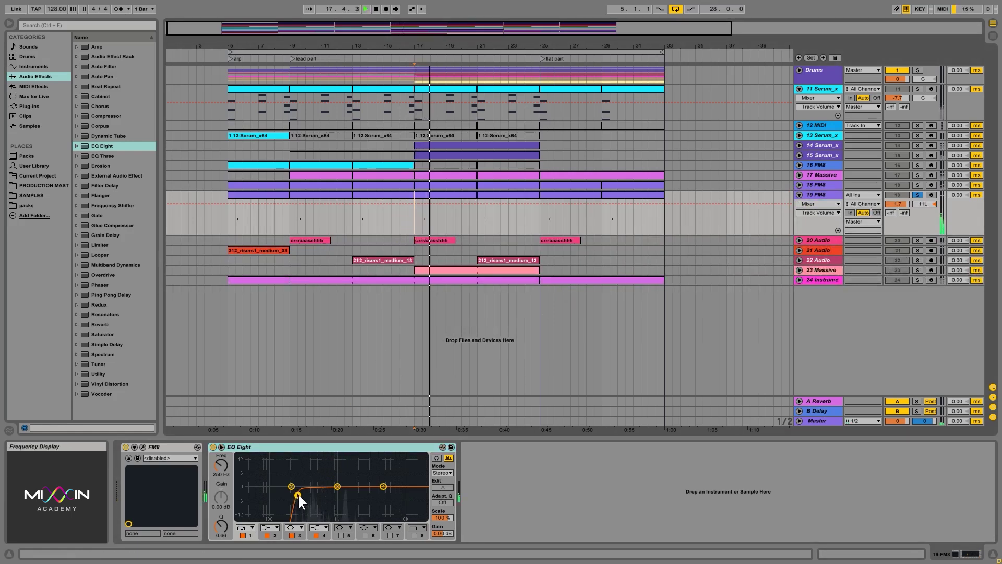
drag(298, 494, 279, 495)
key(space)
key(space)
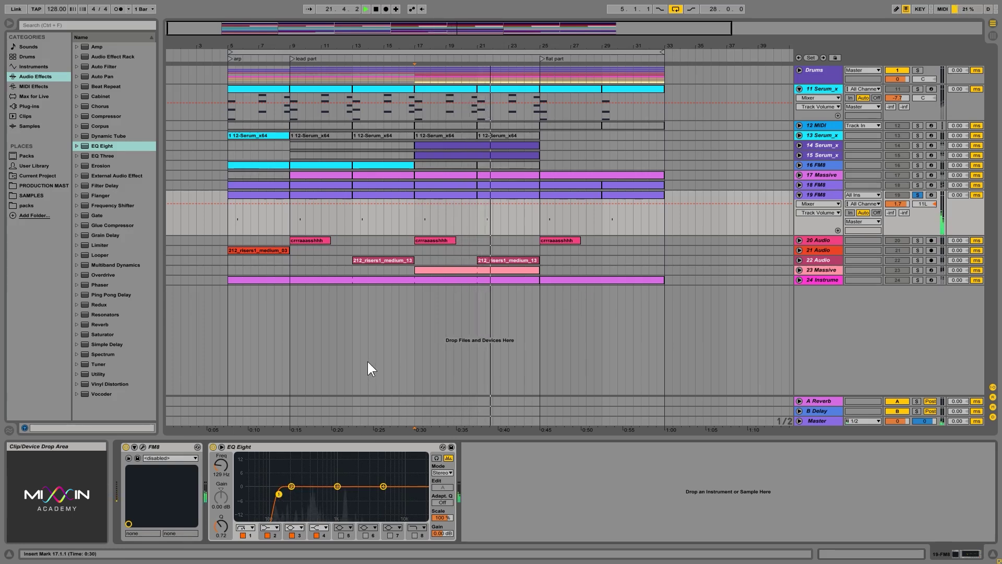
drag(278, 493, 284, 494)
key(space)
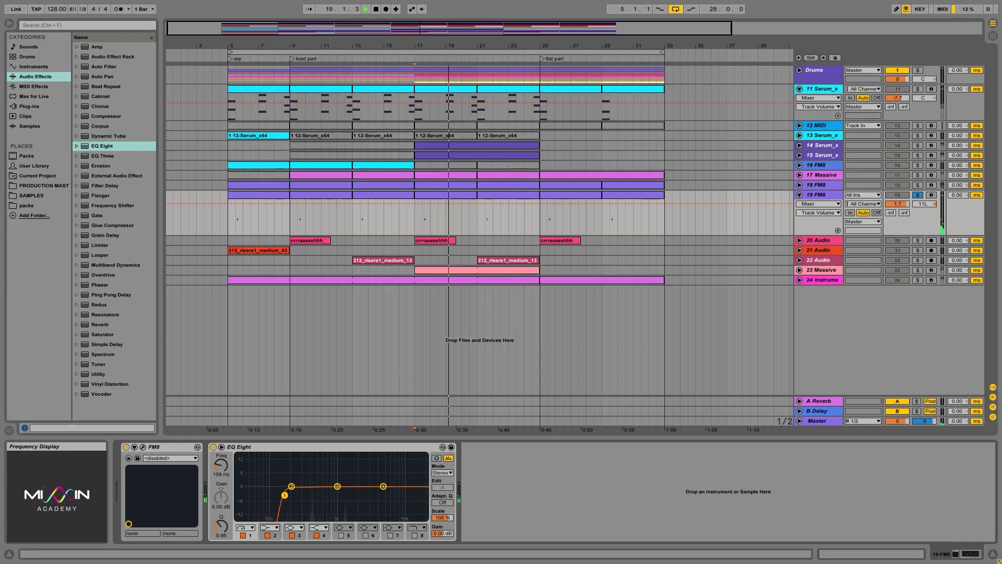
drag(285, 495, 299, 493)
key(space)
key(space)
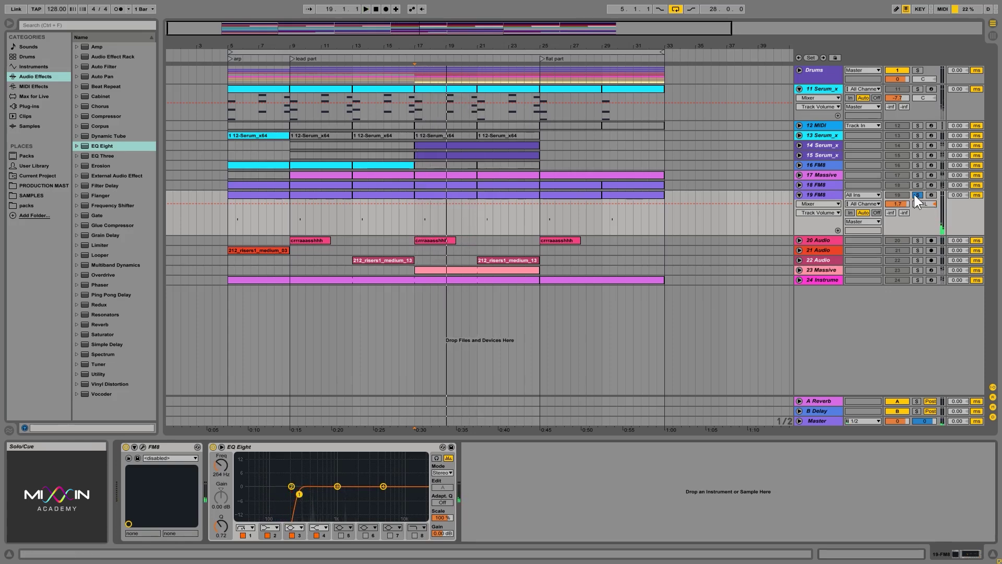
- Solo the crash track 20 Audio instead of track 19 and add an EQ Eight to it
click(917, 195)
click(918, 240)
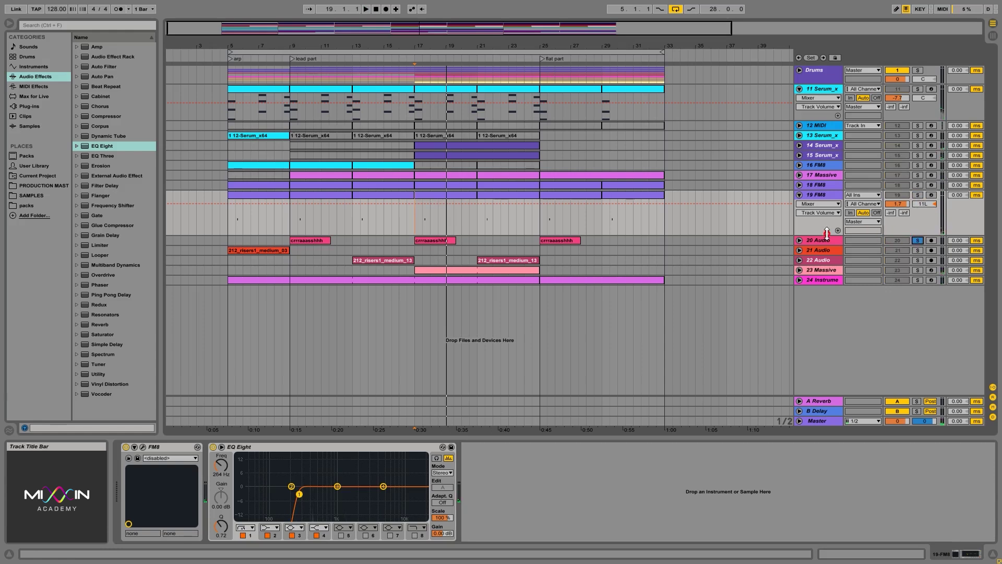
click(826, 239)
drag(98, 141, 169, 232)
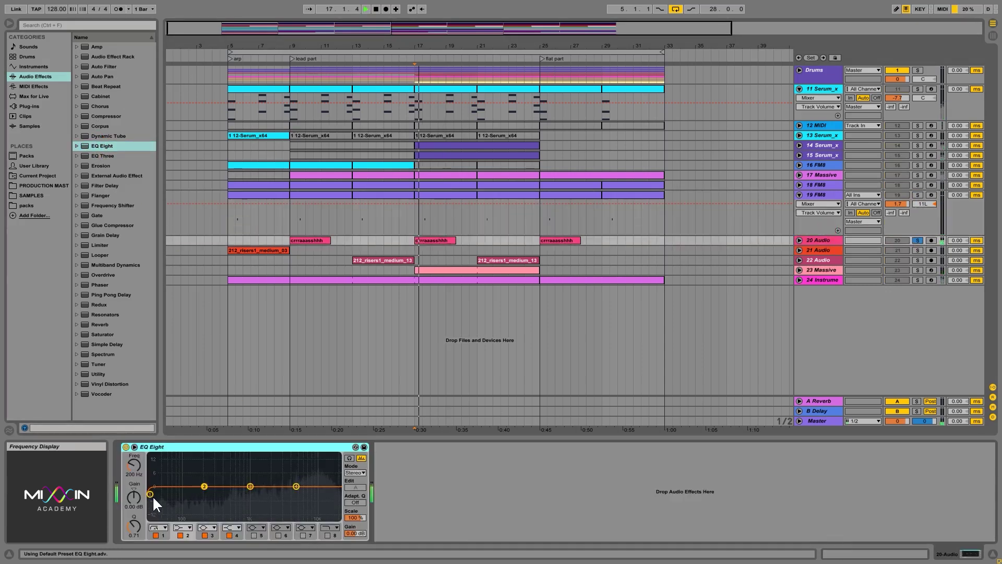
- Switch band 1 on the track 20 EQ to the gentler low cut and set it to about 898 Hz
drag(152, 496, 228, 500)
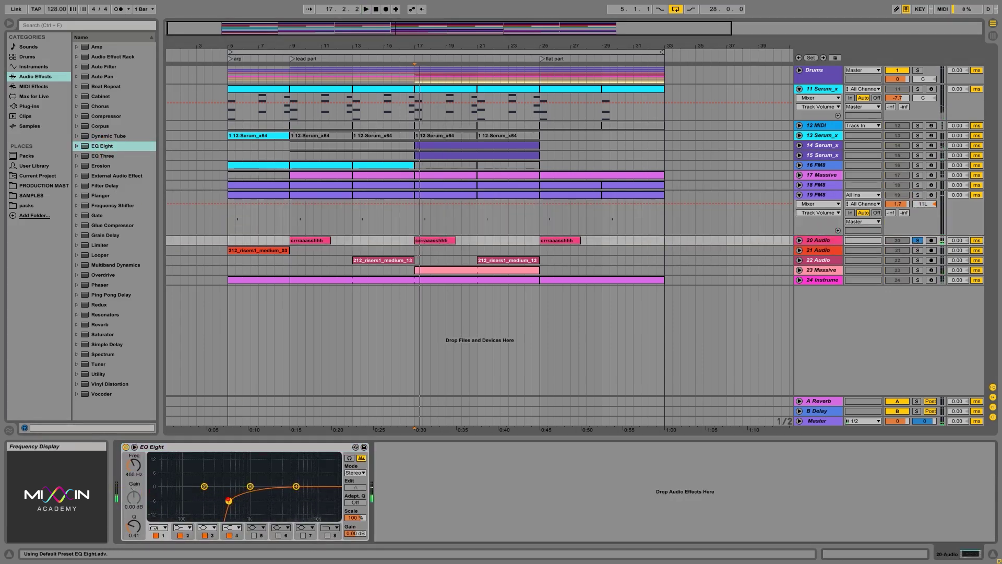
click(159, 527)
click(162, 472)
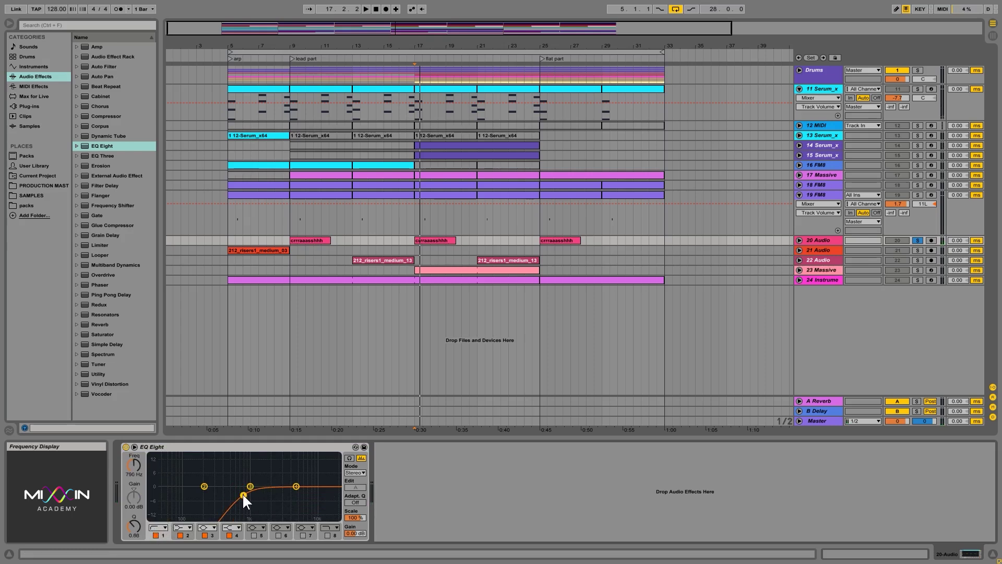
drag(243, 496, 247, 496)
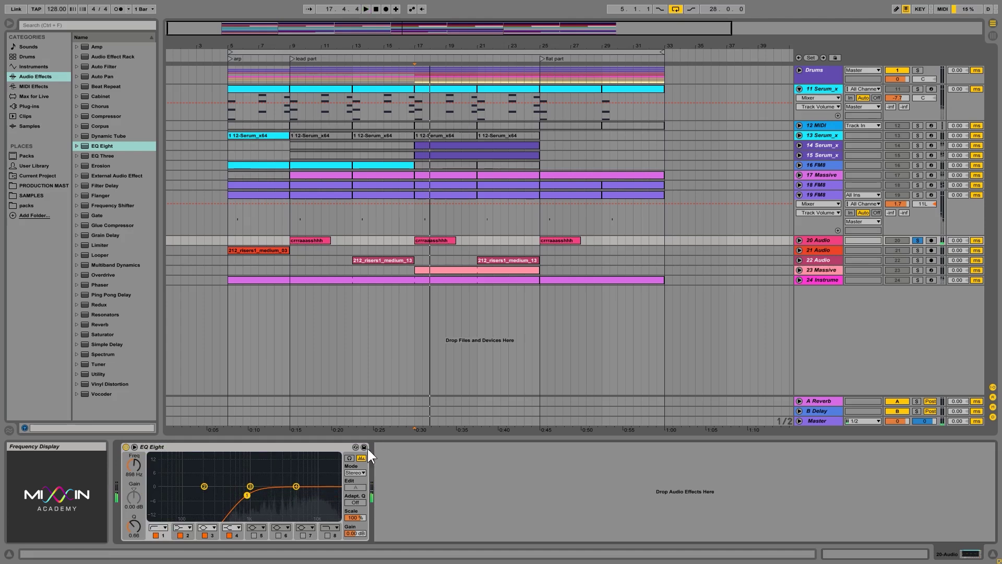
key(space)
key(space)
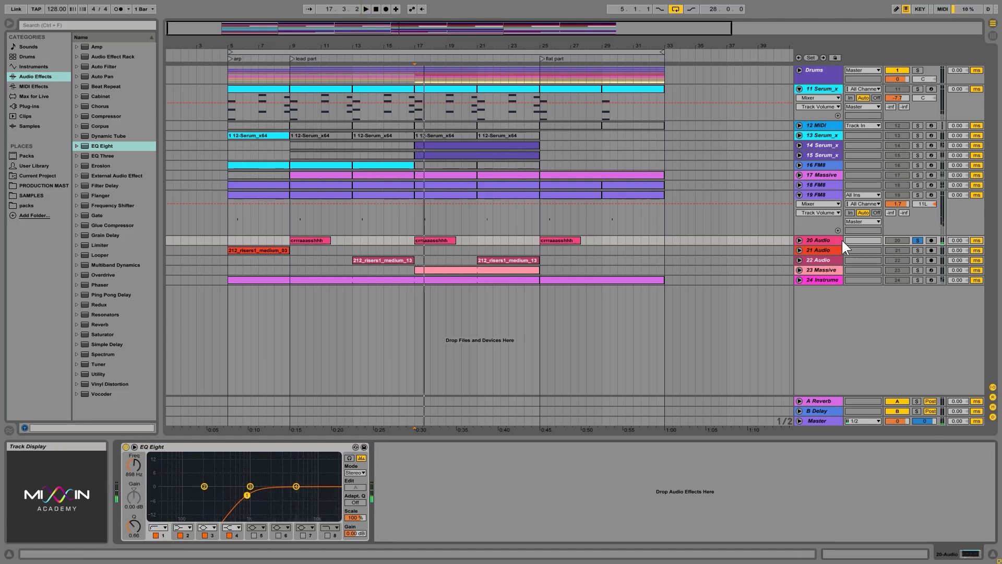
- Solo the riser track 21 Audio, play it from bar 7, and add an EQ Eight to it
click(273, 241)
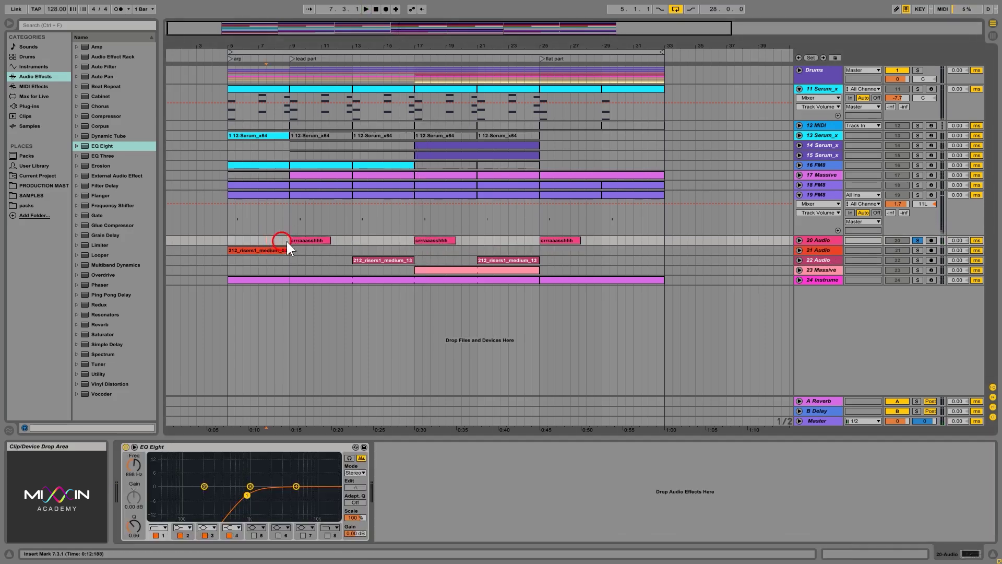
click(854, 249)
click(919, 250)
key(space)
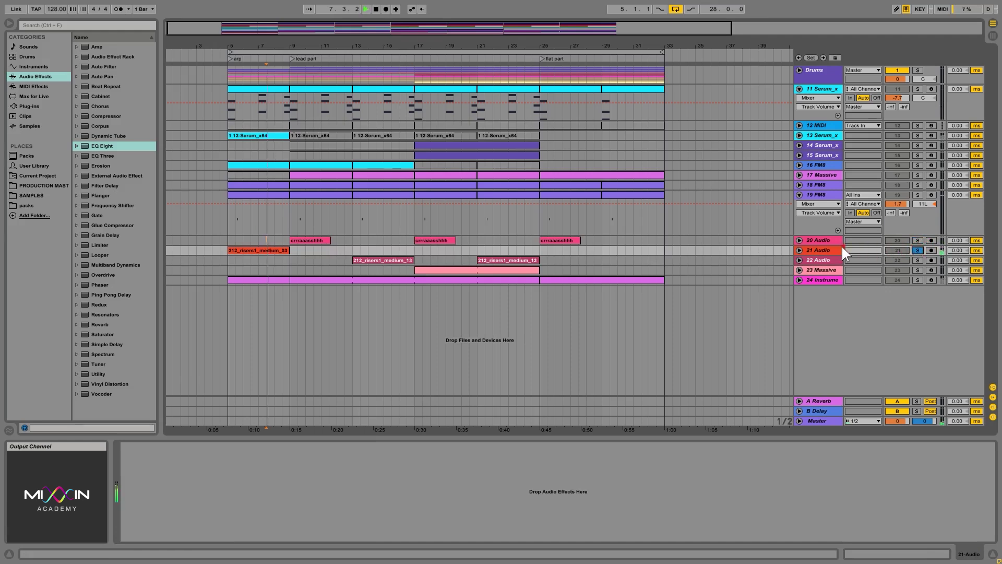
drag(114, 145, 148, 175)
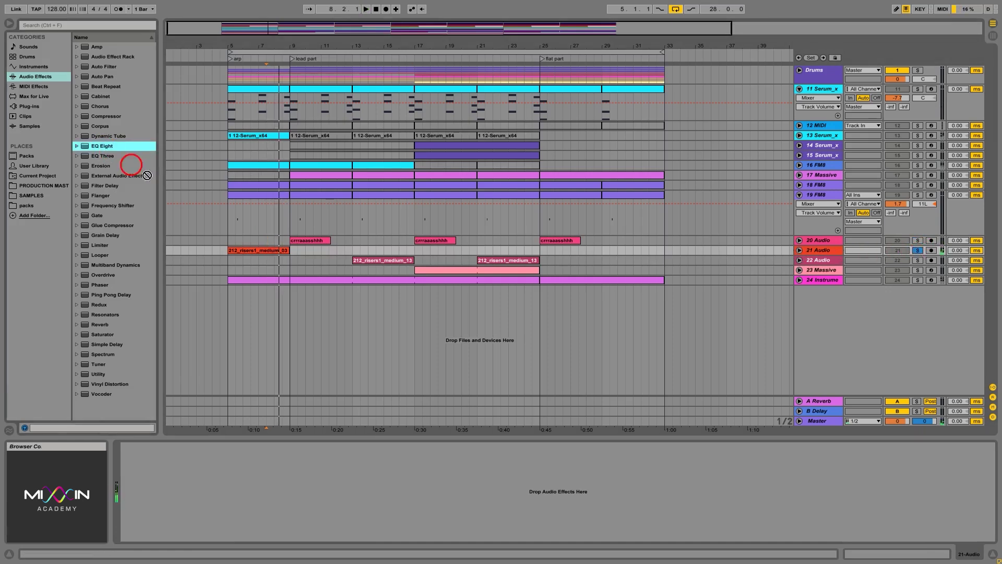
drag(258, 249, 259, 250)
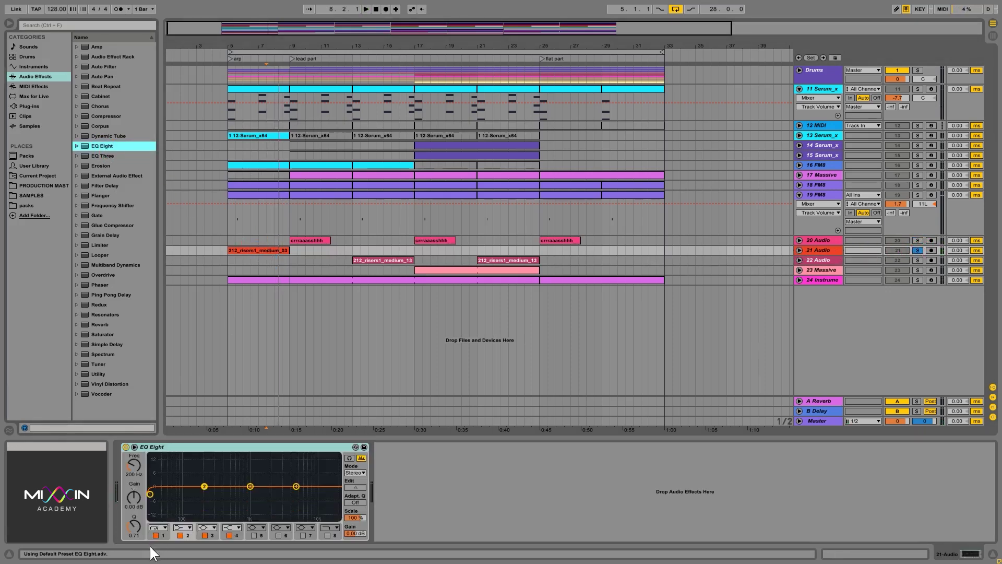
- Set band 1 on the track 21 EQ to the gentler low cut at about 360 Hz
drag(150, 494, 222, 502)
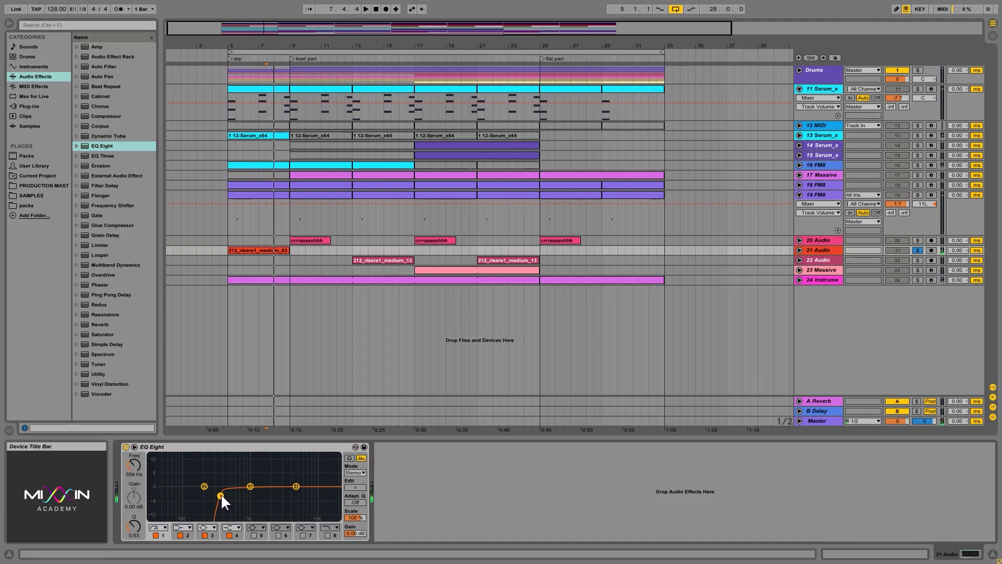
click(164, 472)
key(space)
drag(231, 493, 220, 495)
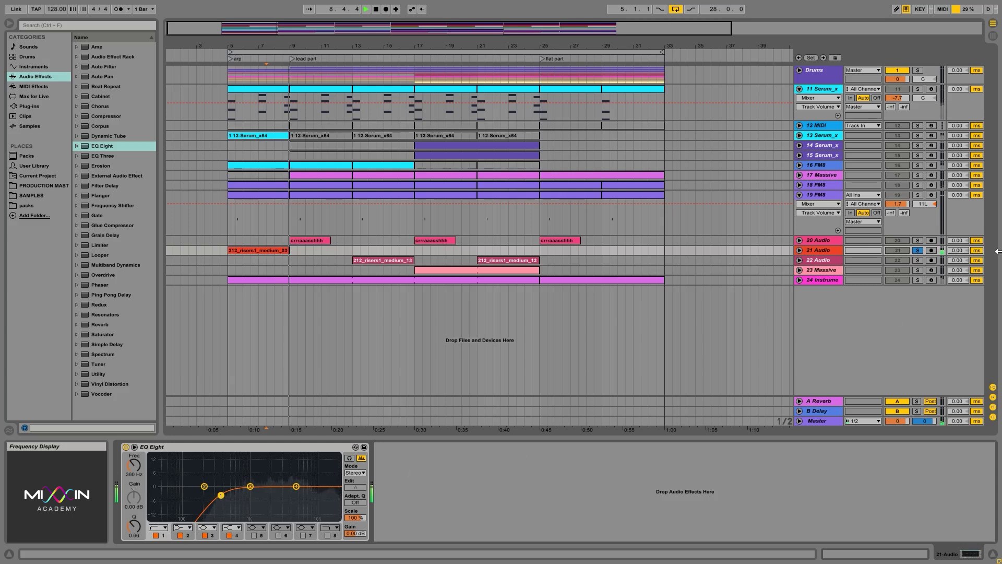
- Solo track 22 Audio in place of track 21 and play its first riser clip
click(918, 251)
key(space)
click(918, 260)
key(space)
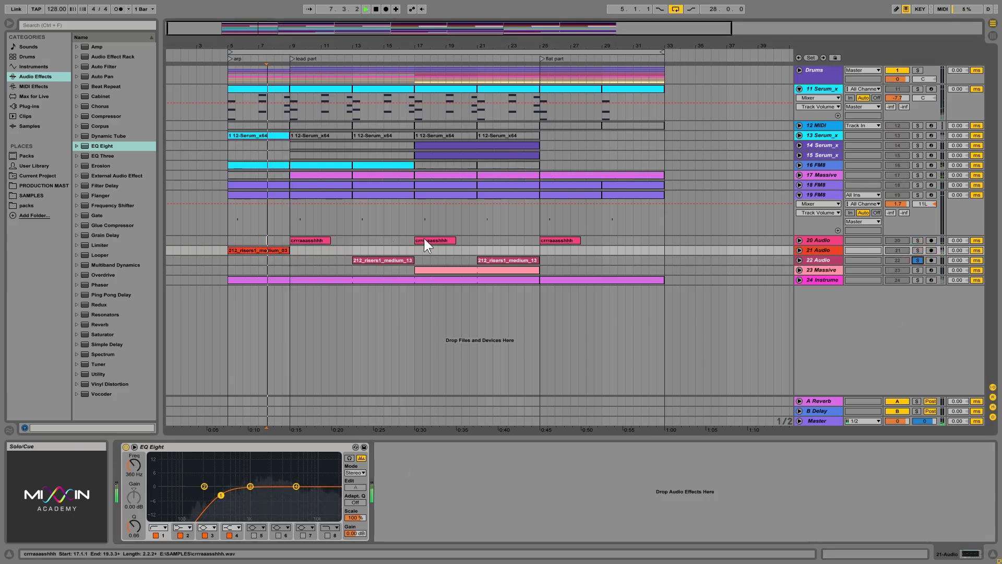
click(391, 253)
key(space)
click(754, 253)
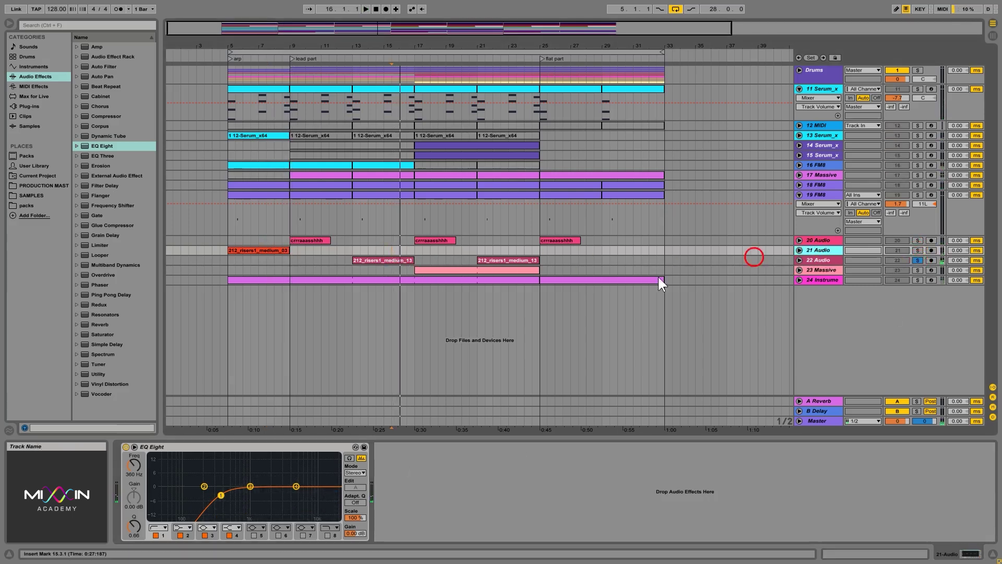
- Copy the EQ Eight from track 21 onto track 22 Audio, unfold the track, and play the riser back
click(243, 445)
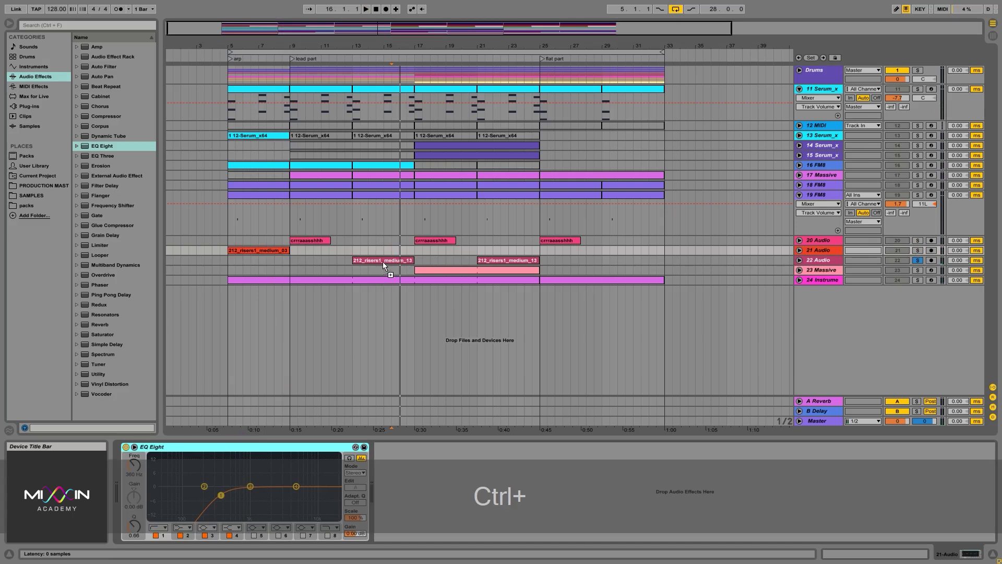
click(384, 260)
key(ctrl+space)
click(803, 261)
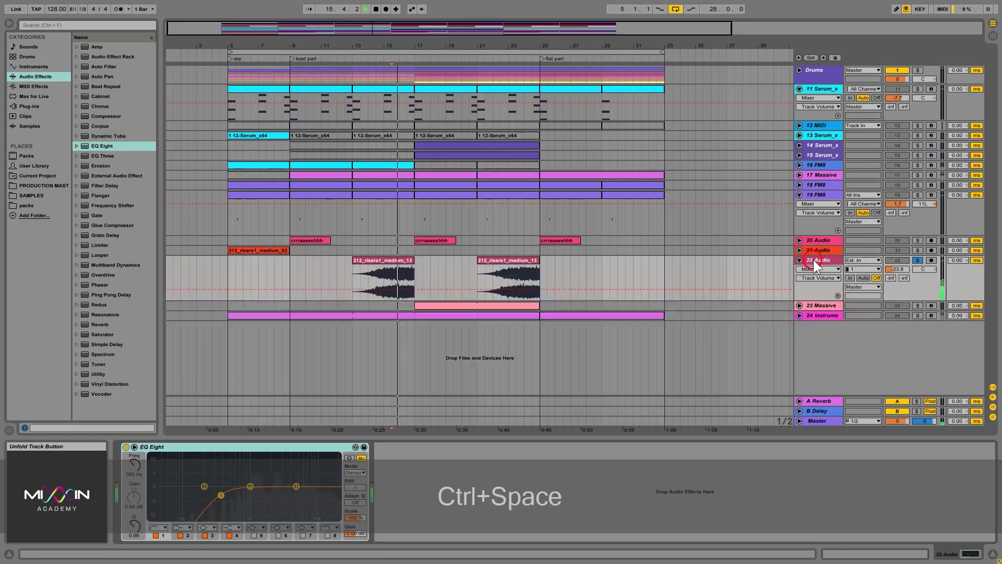
key(space)
- Unfold and solo Massive track 23 and play it from its first notes after bar 17
click(798, 272)
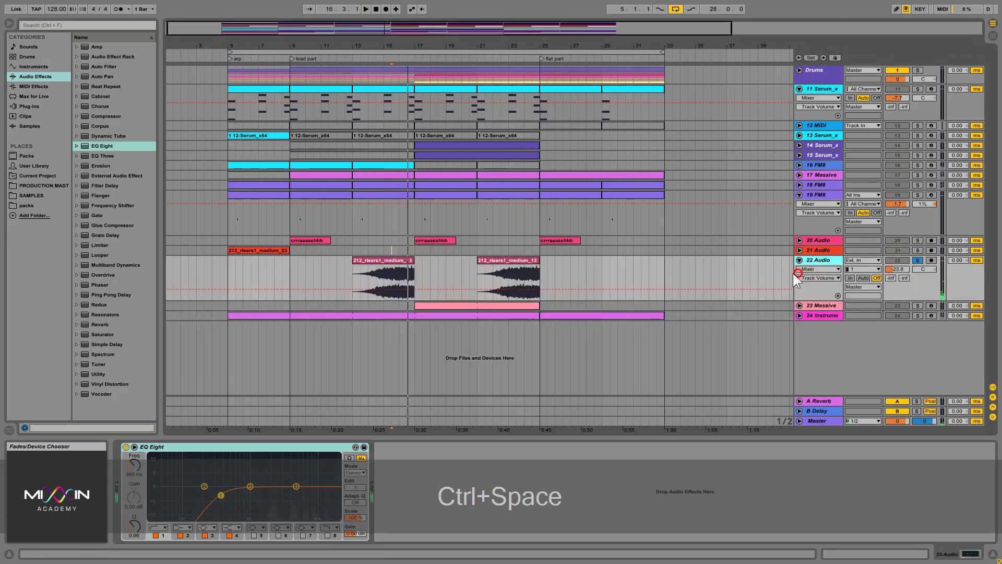
click(799, 306)
click(819, 300)
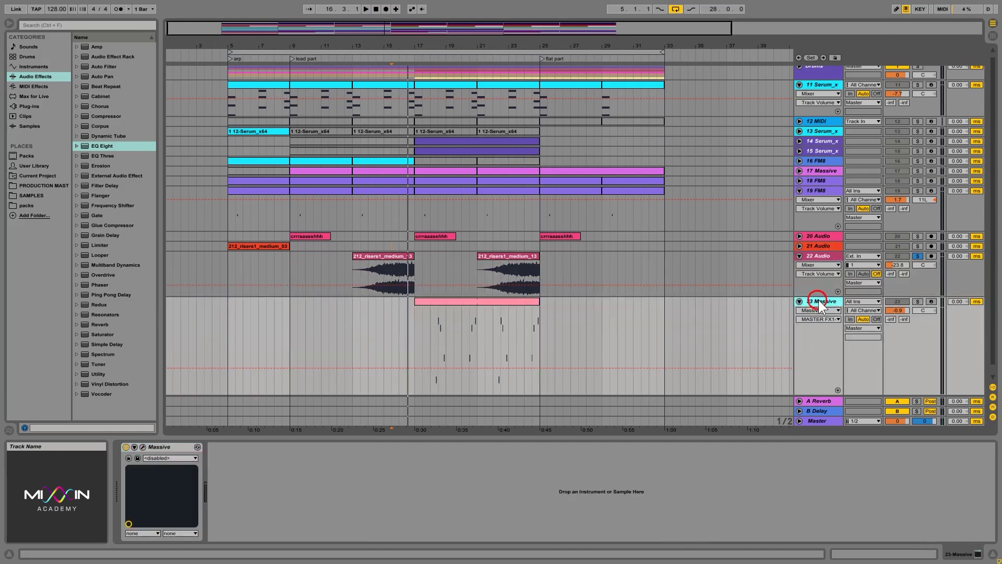
click(919, 301)
click(728, 301)
click(430, 335)
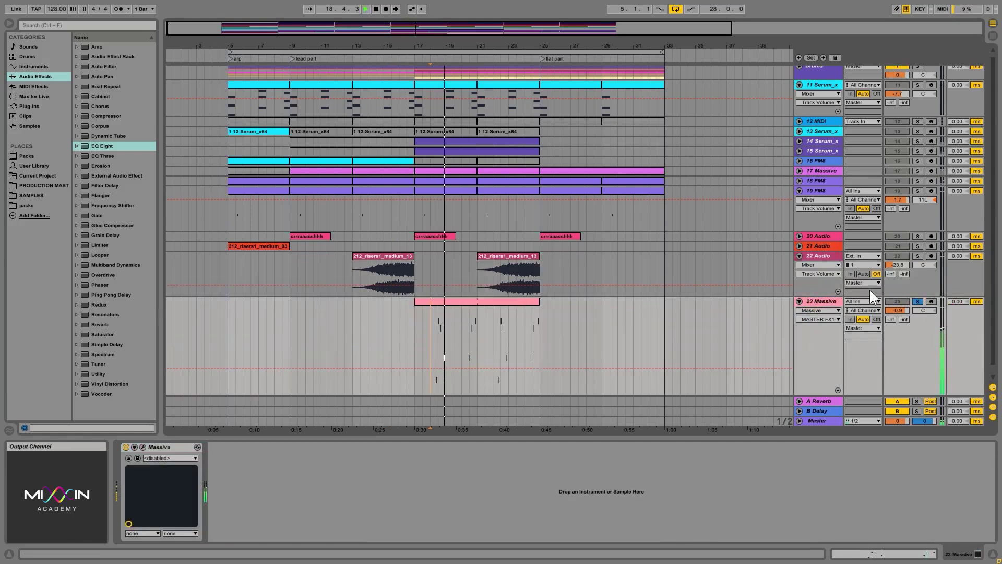
- Add an EQ Eight to Massive track 23 and move band 1's low cut to about 190 Hz during playback
click(10, 185)
click(95, 144)
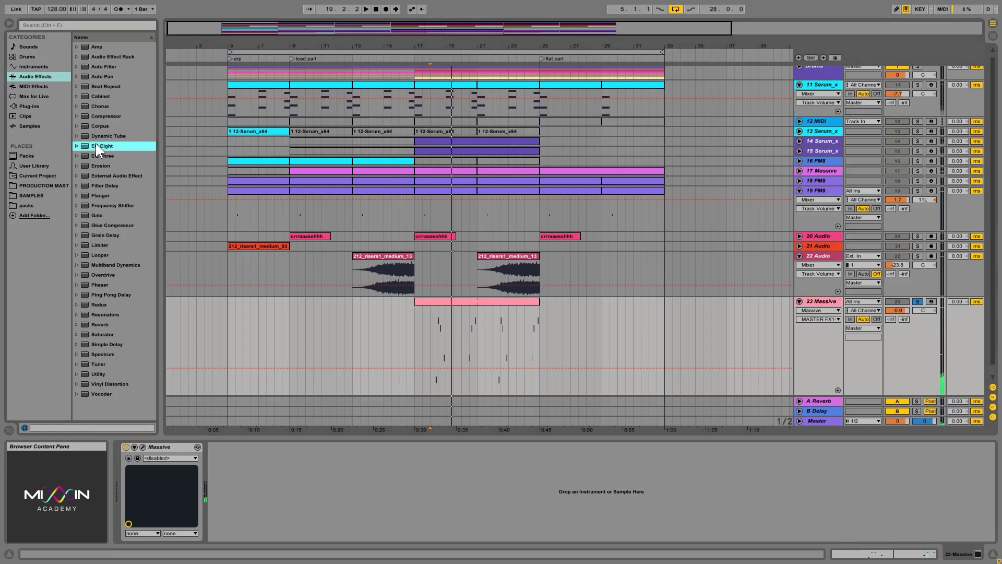
drag(330, 484, 316, 478)
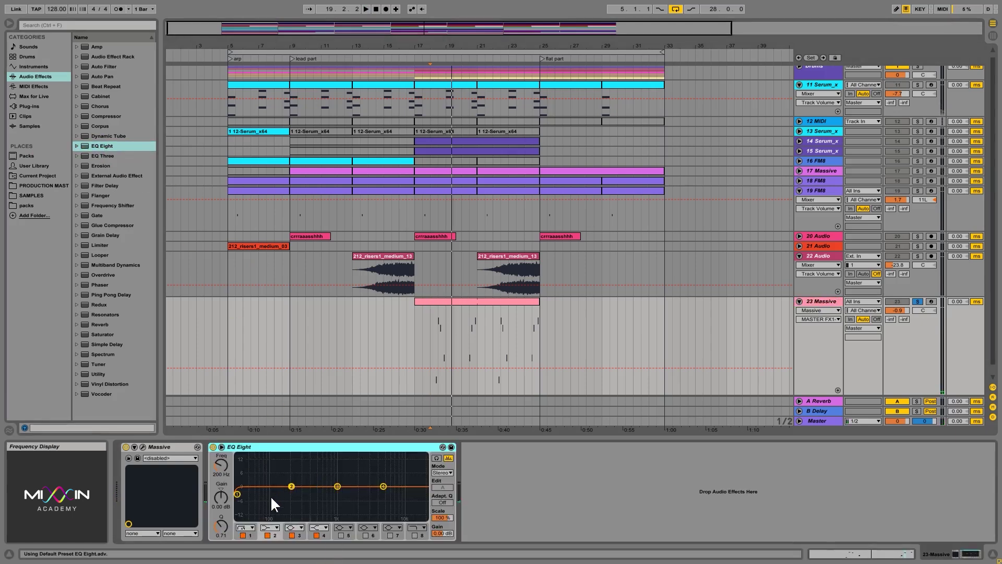
drag(238, 495, 293, 494)
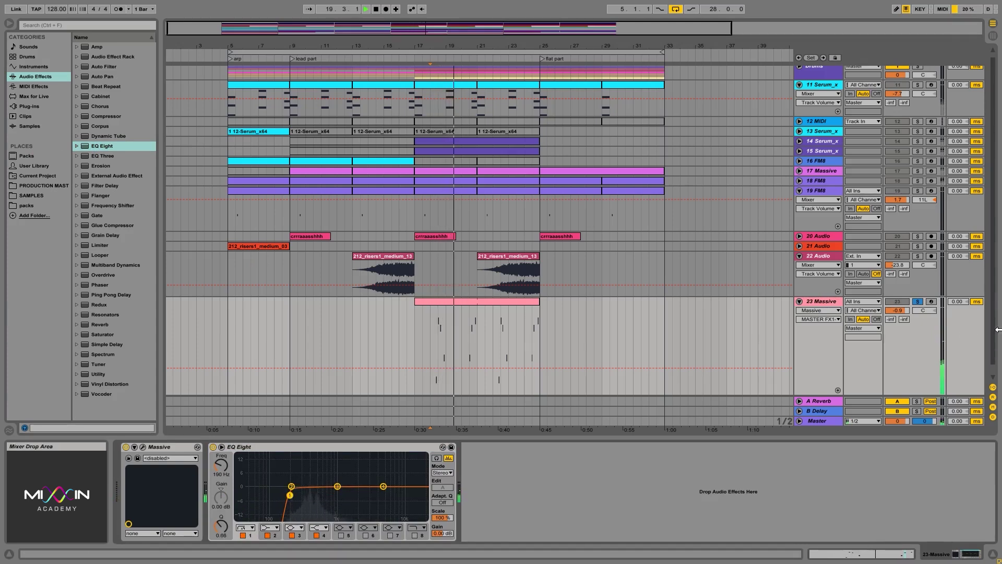
key(space)
- Unsolo Massive track 23 and fold tracks 22 and 23
click(917, 302)
click(798, 257)
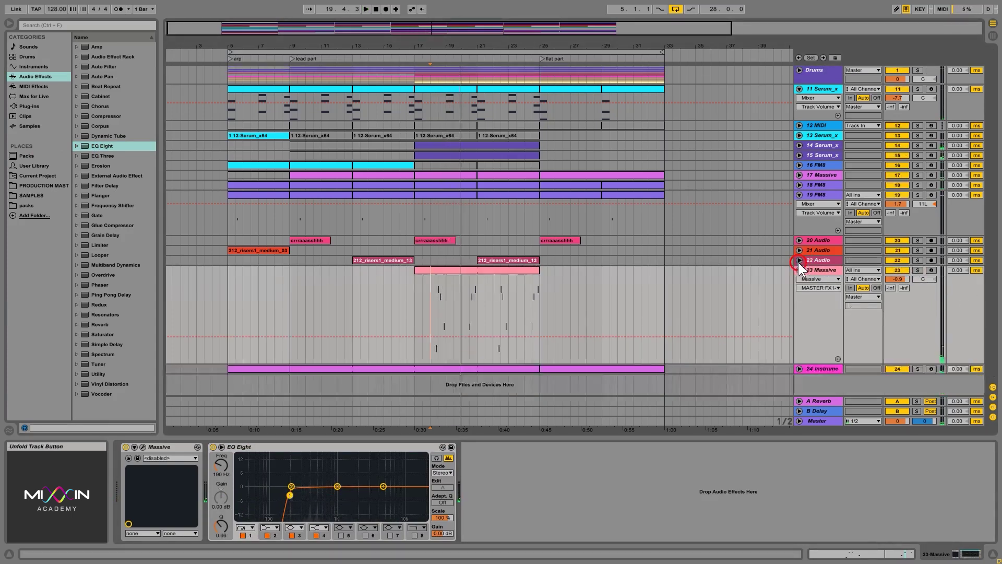
click(800, 270)
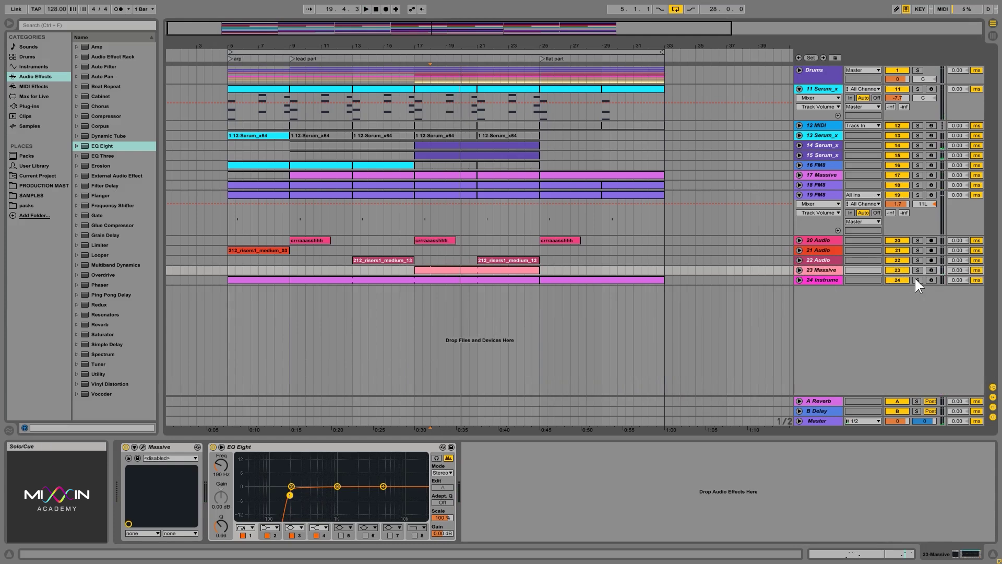
- Solo, unfold and play instrument track 24, and set its EQ Eight low cut to about 142 Hz
click(918, 281)
key(space)
click(800, 279)
click(832, 287)
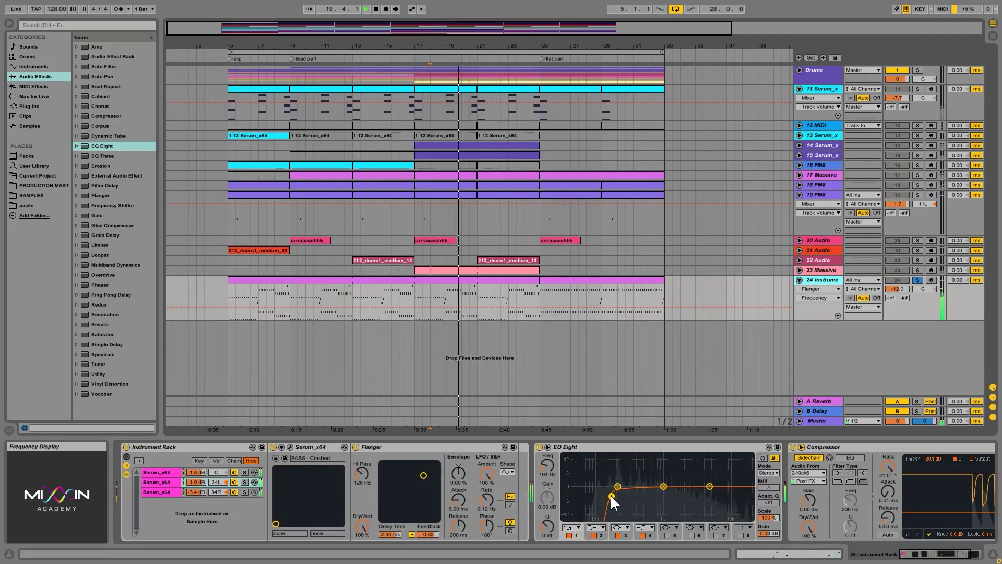
drag(611, 497, 607, 495)
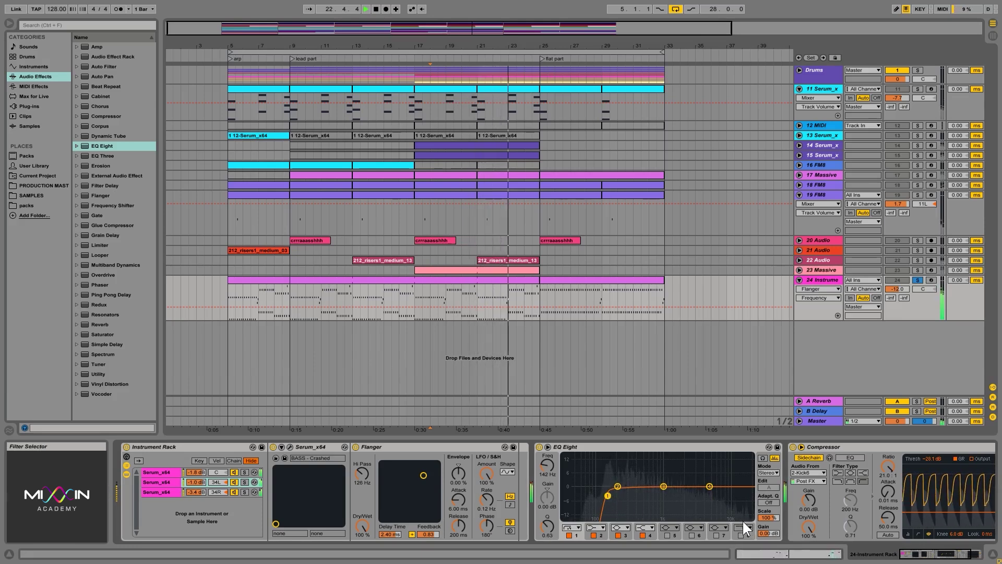
- Shape band 3 on track 24's EQ Eight into a cut of about -9.5 dB at 10.2 kHz with Q 0.96
drag(664, 486, 745, 505)
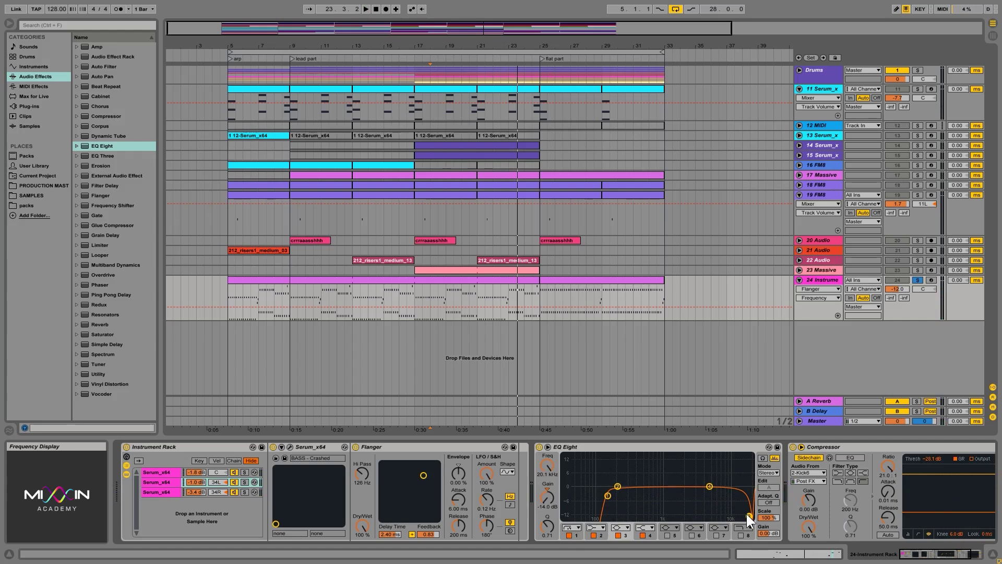
key(space)
drag(748, 515, 742, 516)
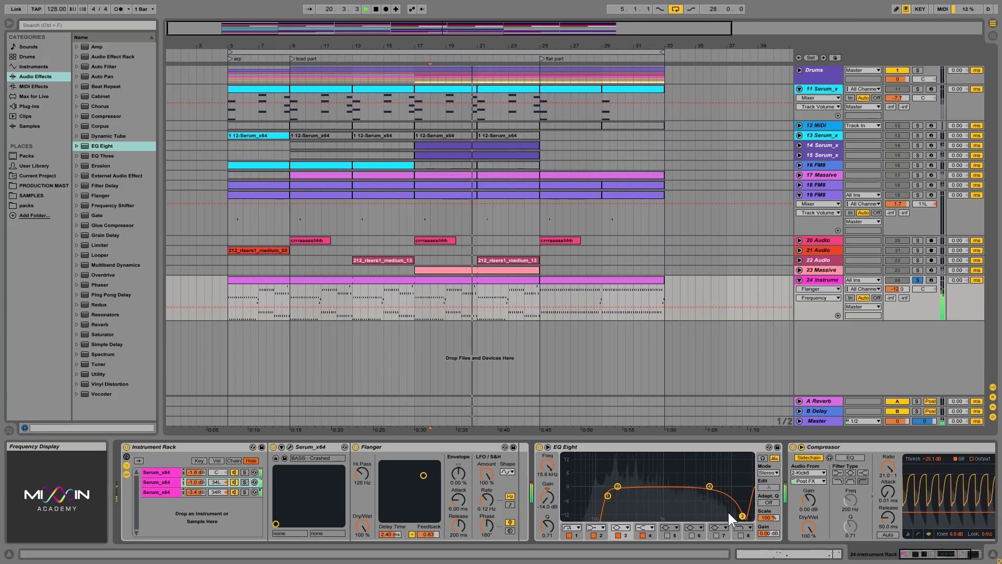
drag(728, 511, 716, 488)
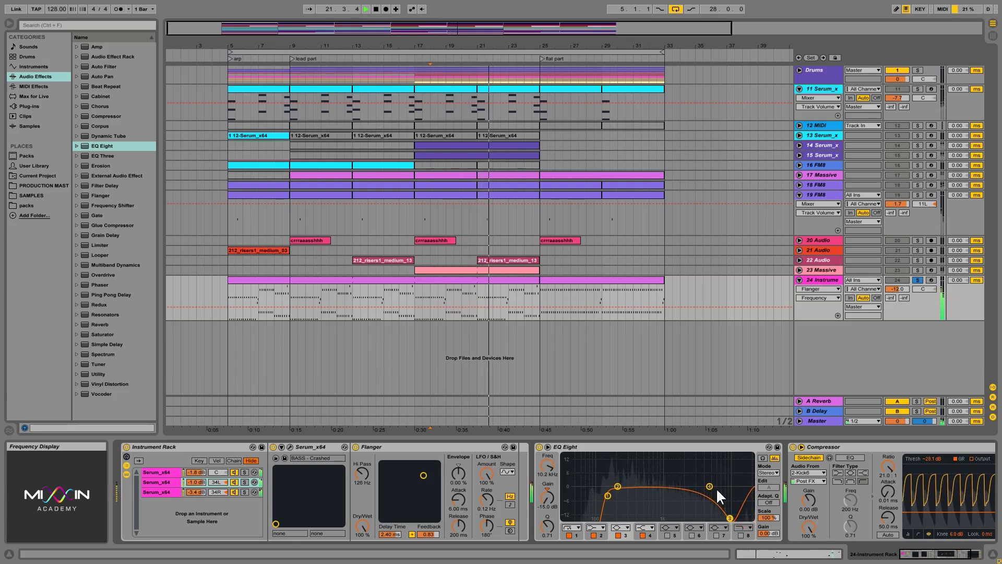
drag(549, 528, 549, 502)
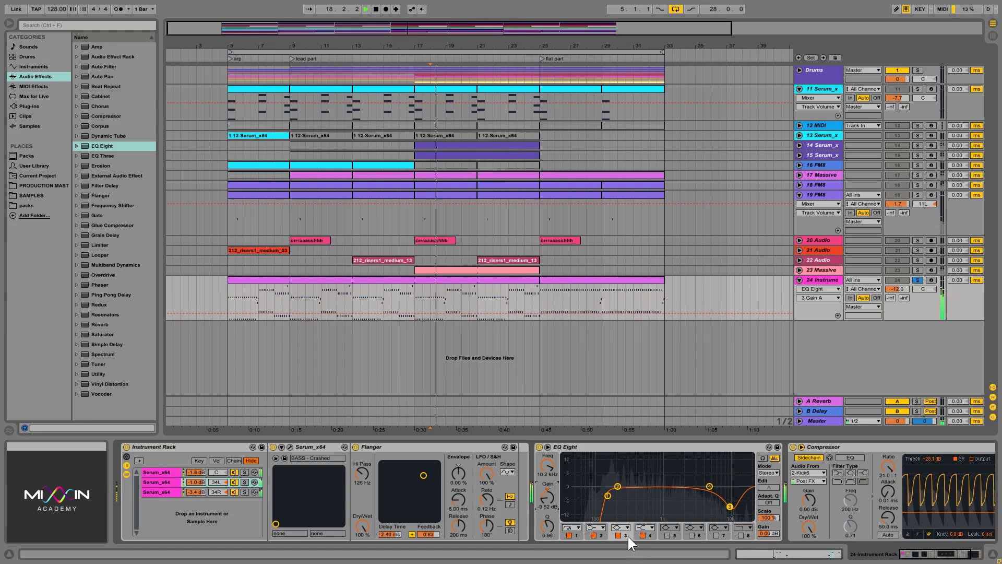
- Compare track 24 with band 3 off and on, and soften the band's gain to about -3.6 dB
click(618, 535)
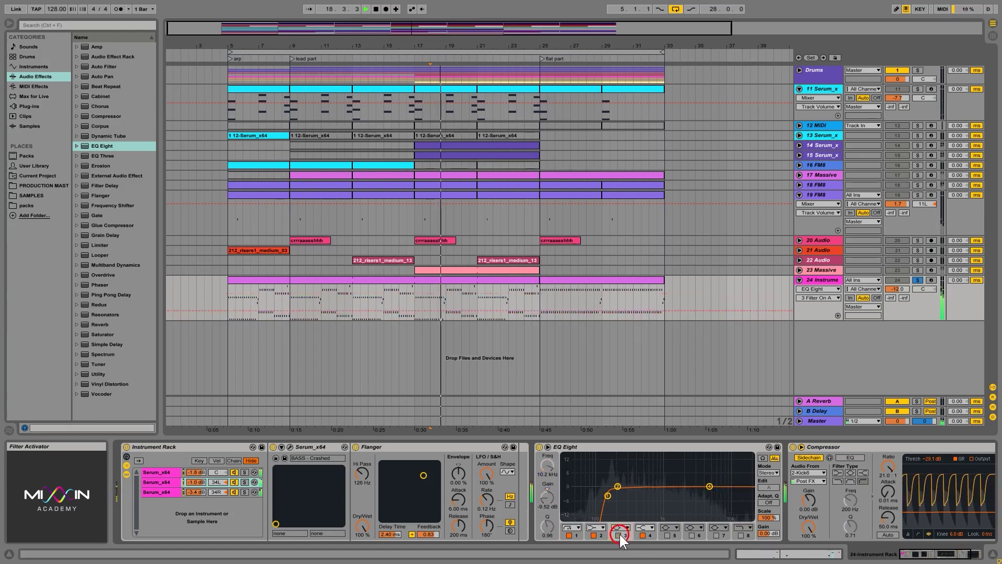
click(619, 535)
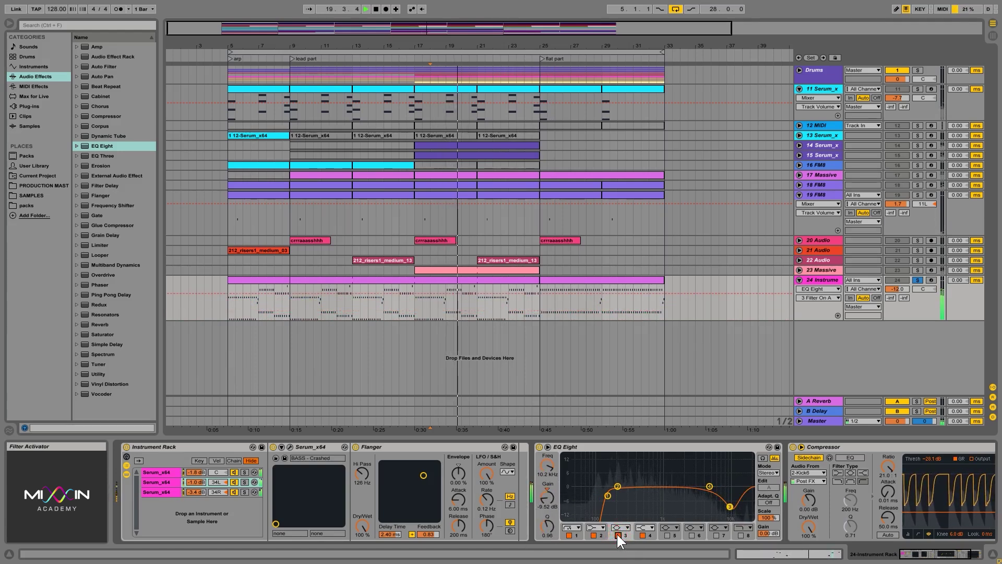
click(618, 536)
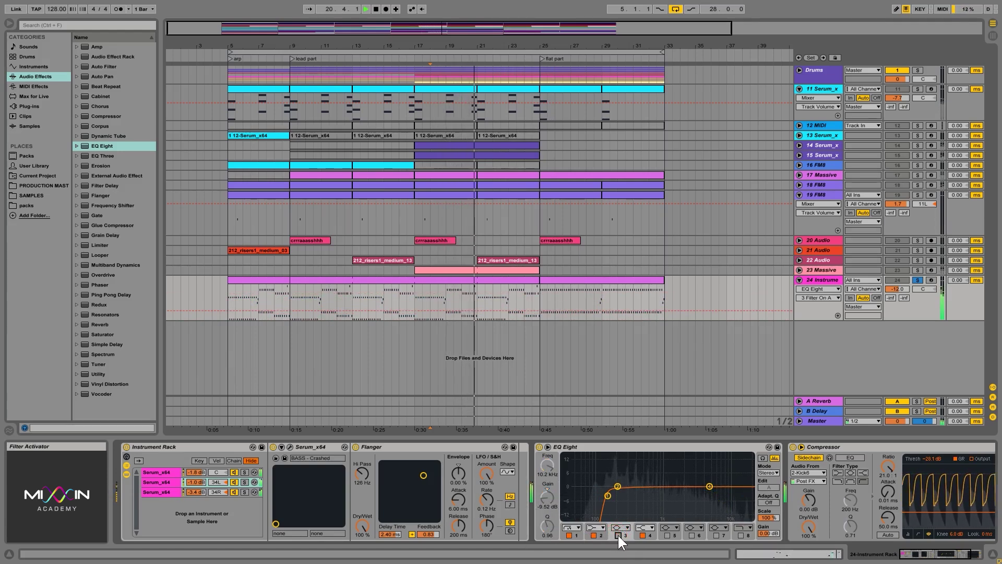
click(619, 535)
mouse_move(556, 496)
mouse_down()
mouse_move(555, 475)
mouse_move(547, 500)
mouse_move(543, 493)
mouse_up()
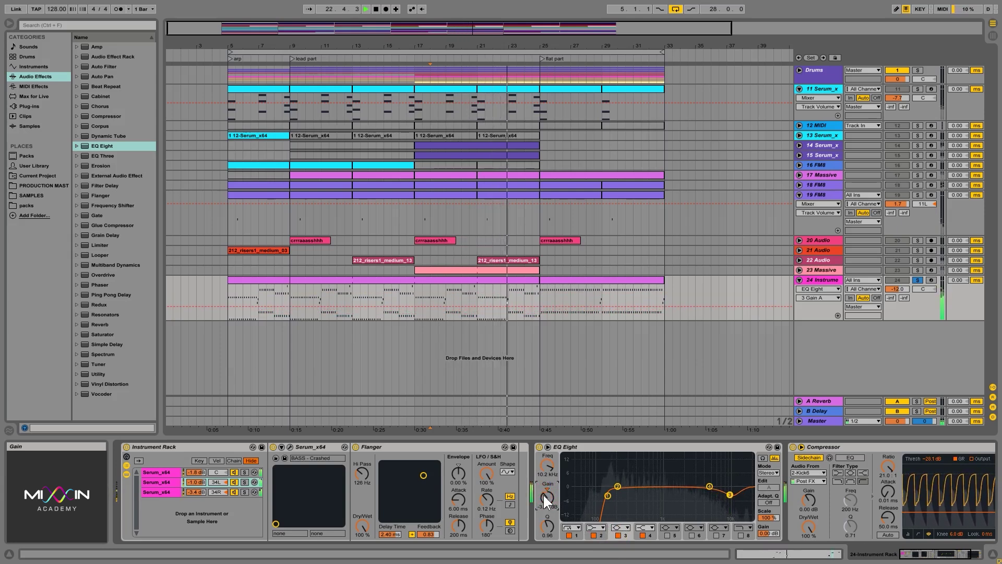
- Unsolo track 24 and fold tracks 24, 19 and 11
click(917, 280)
click(800, 281)
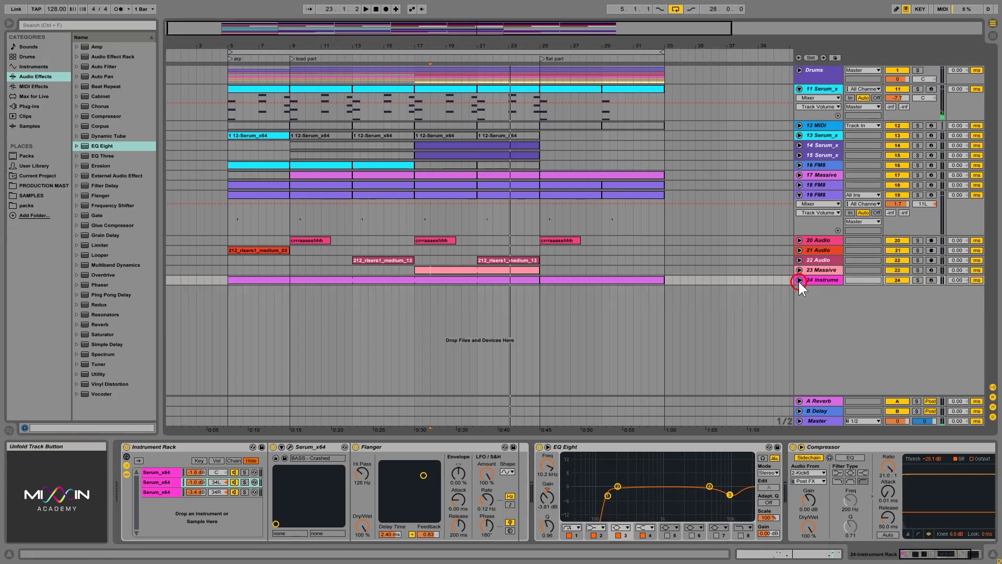
click(799, 195)
click(799, 89)
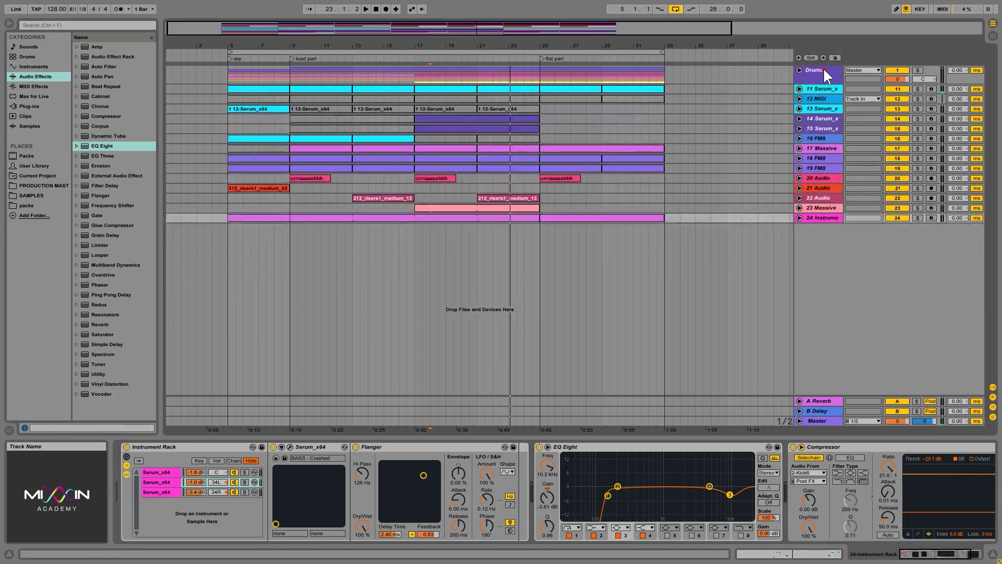
- Select the Drums group and play the full mix from bar 17
click(823, 69)
click(414, 78)
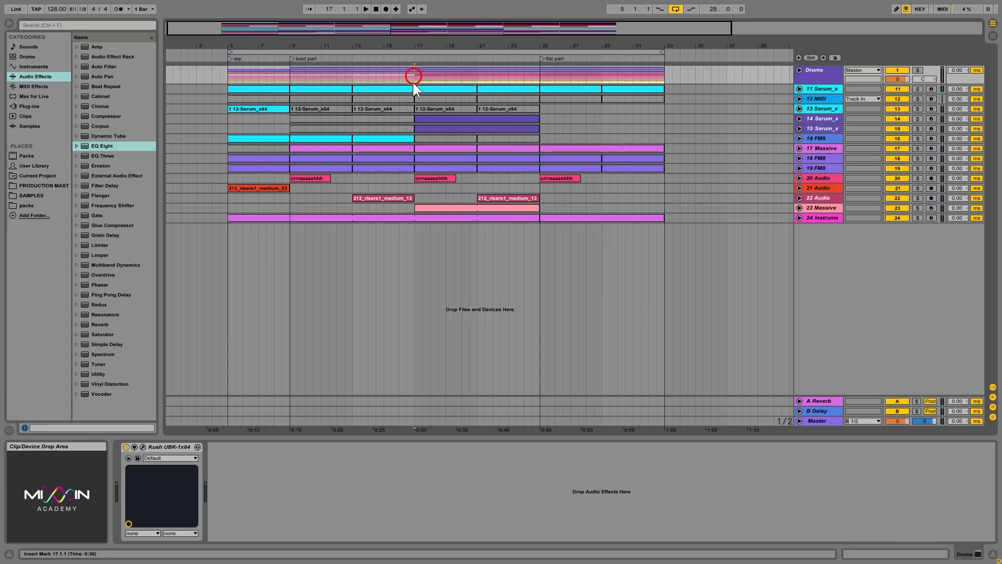
key(space)
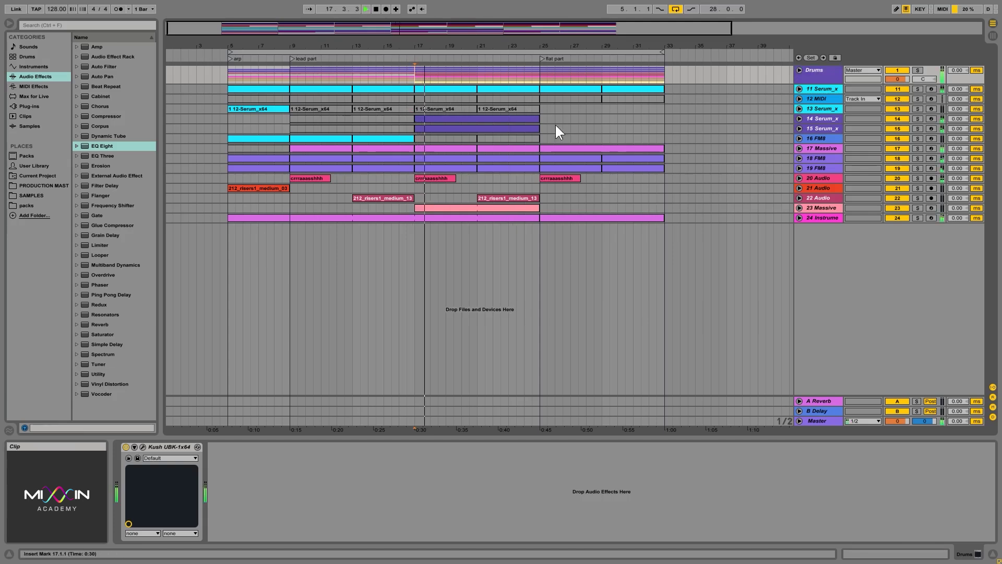
- Unfold track 24 and lower its EQ Eight band 1 low cut to about 123 Hz while the mix plays
click(800, 217)
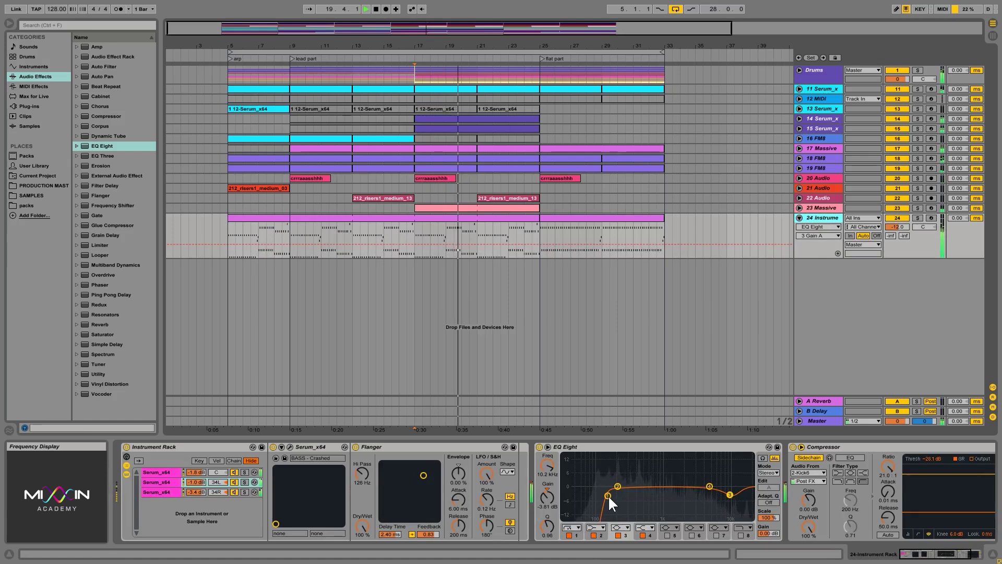
mouse_move(608, 495)
mouse_down()
mouse_move(619, 495)
mouse_move(603, 493)
mouse_up()
key(space)
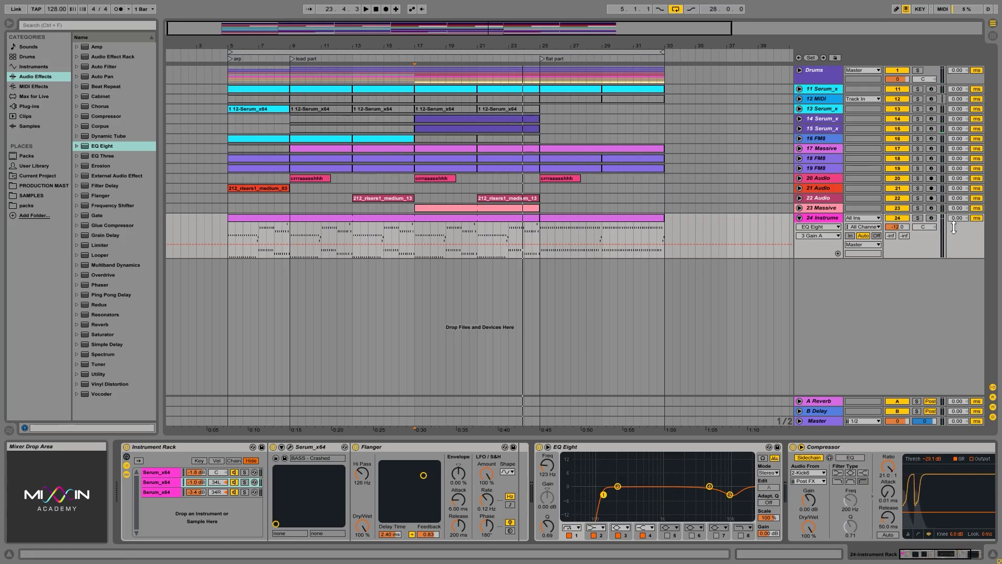
- Solo track 24 and play it briefly from bar 17
click(918, 217)
key(space)
key(space)
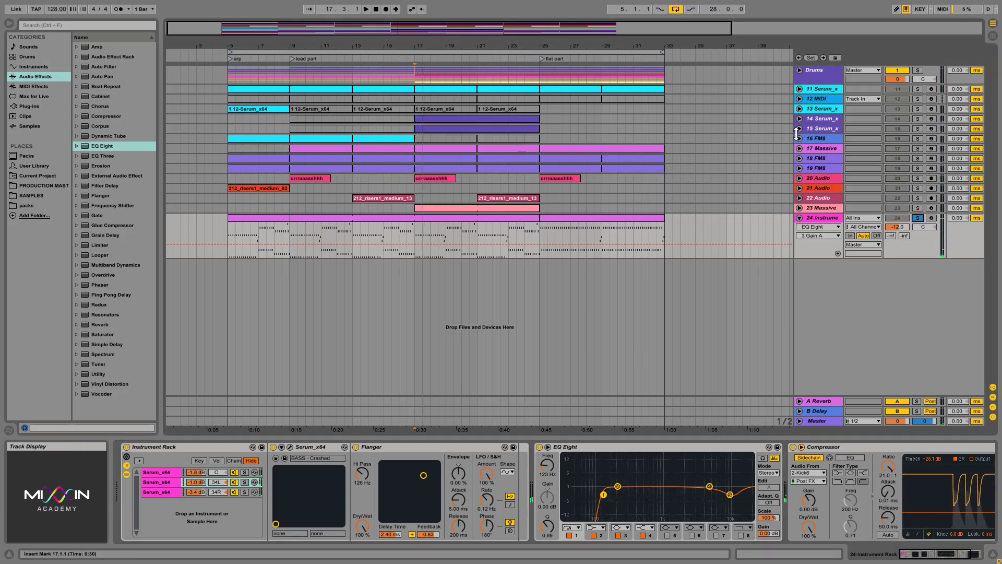
- Add an EQ Eight to Massive track 17 and audition the track in solo from bar 17, ending with it unsoloed
click(822, 148)
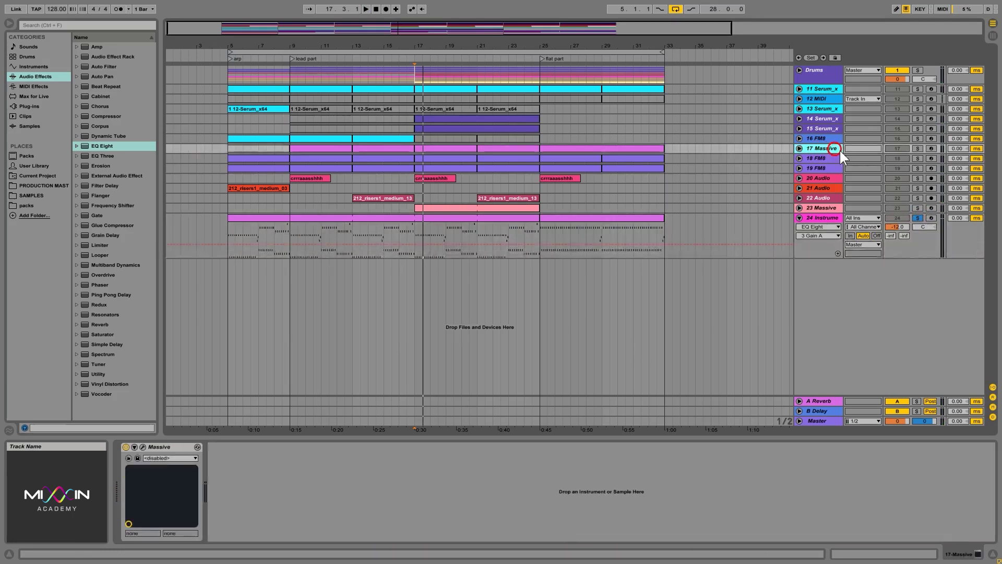
click(918, 148)
drag(105, 145, 399, 506)
key(space)
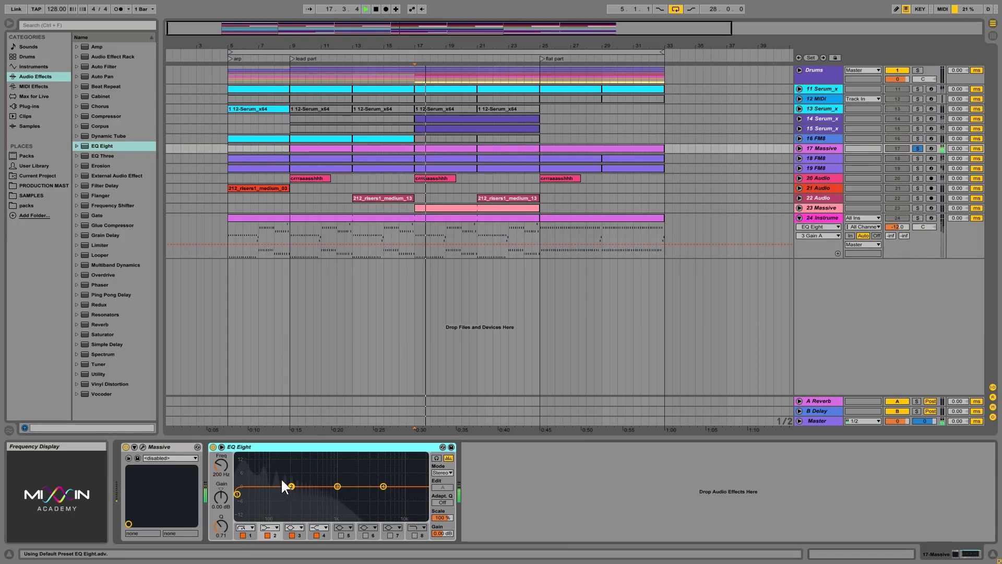
key(space)
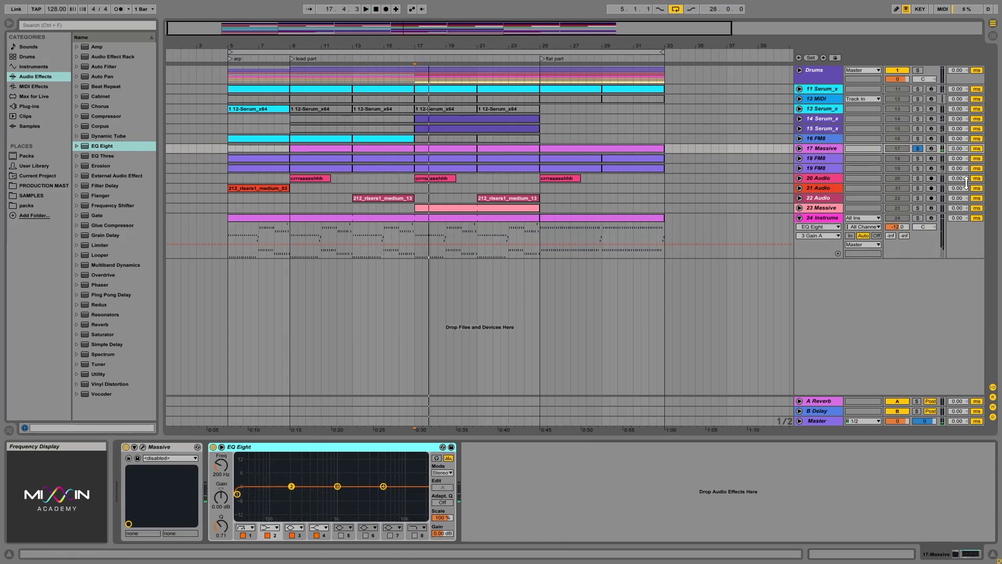
click(917, 148)
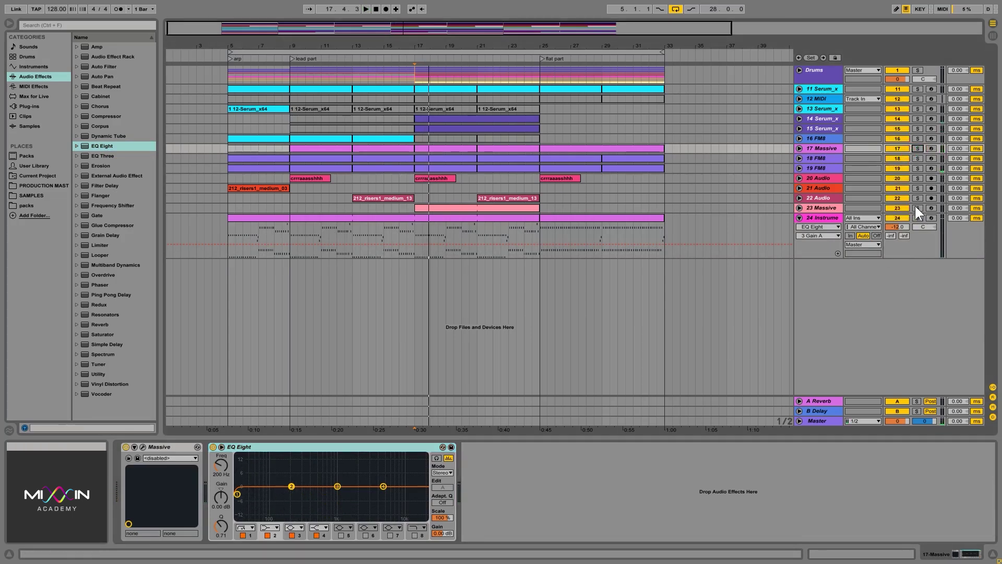
- Replay the full mix and set band 2 on track 24's EQ Eight to a cut of about -4.6 dB at 284 Hz
click(826, 218)
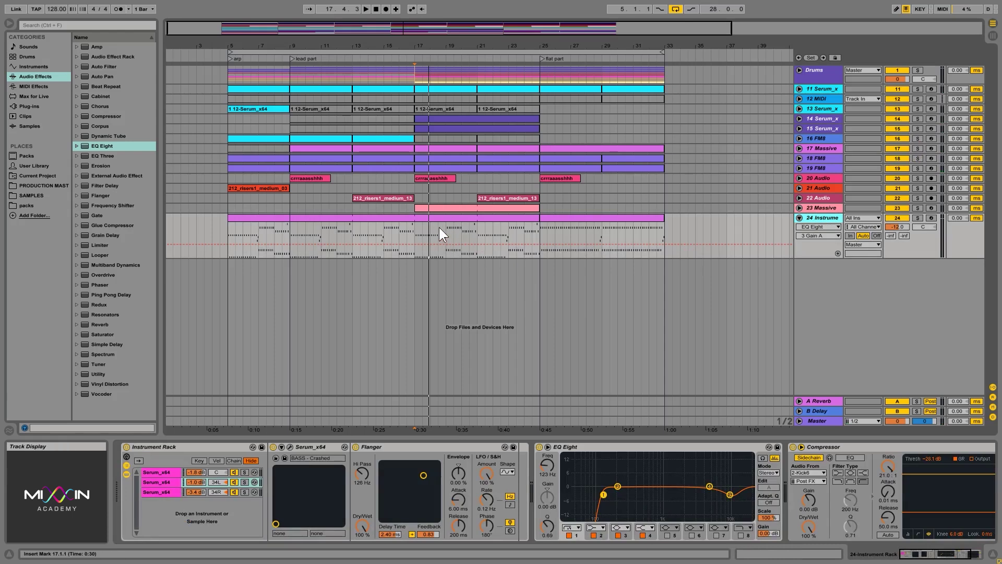
key(space)
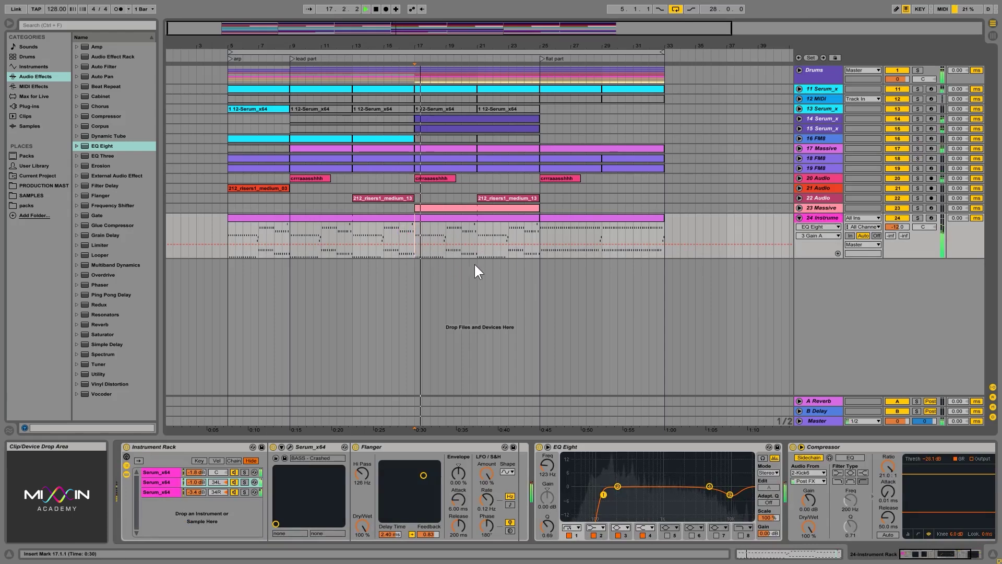
key(space)
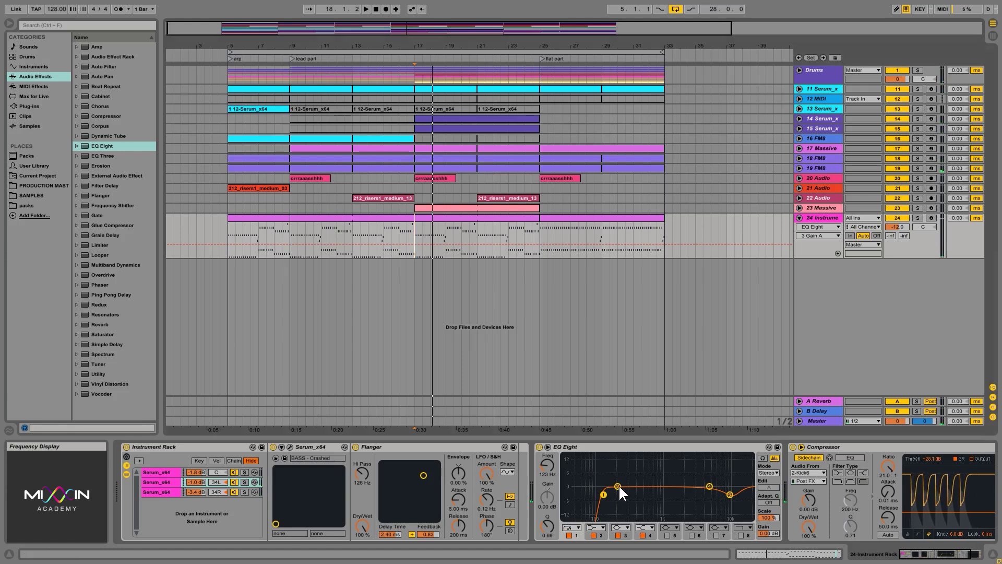
drag(619, 485, 628, 496)
key(space)
- Compare the mix with track 24's band 2 off and on, stop playback, and fold the track
click(594, 535)
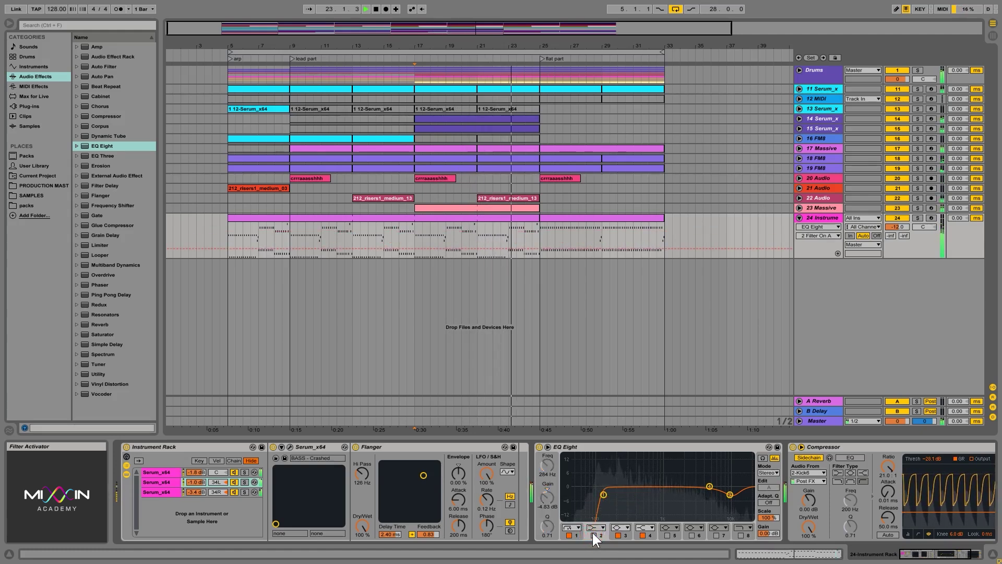
click(594, 534)
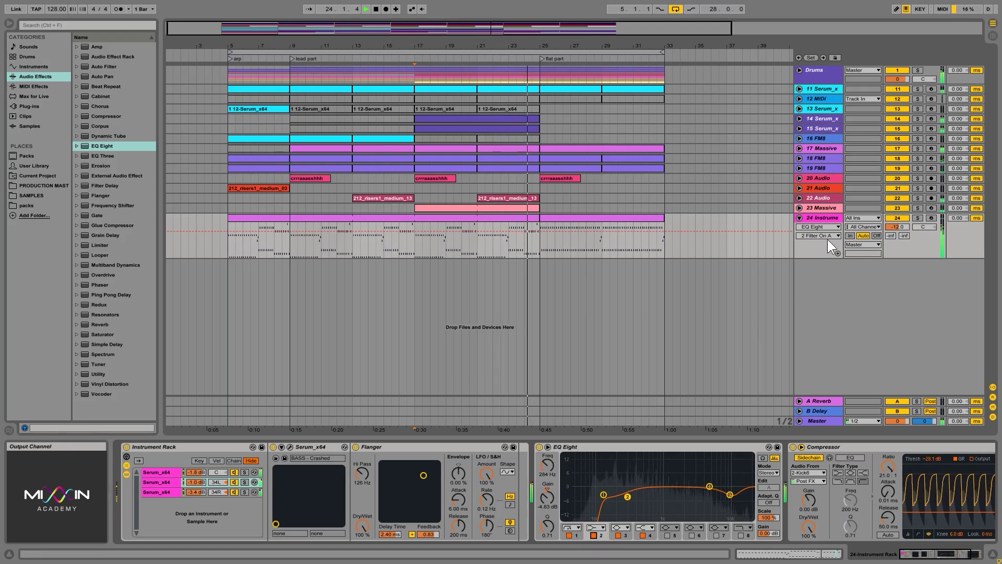
key(space)
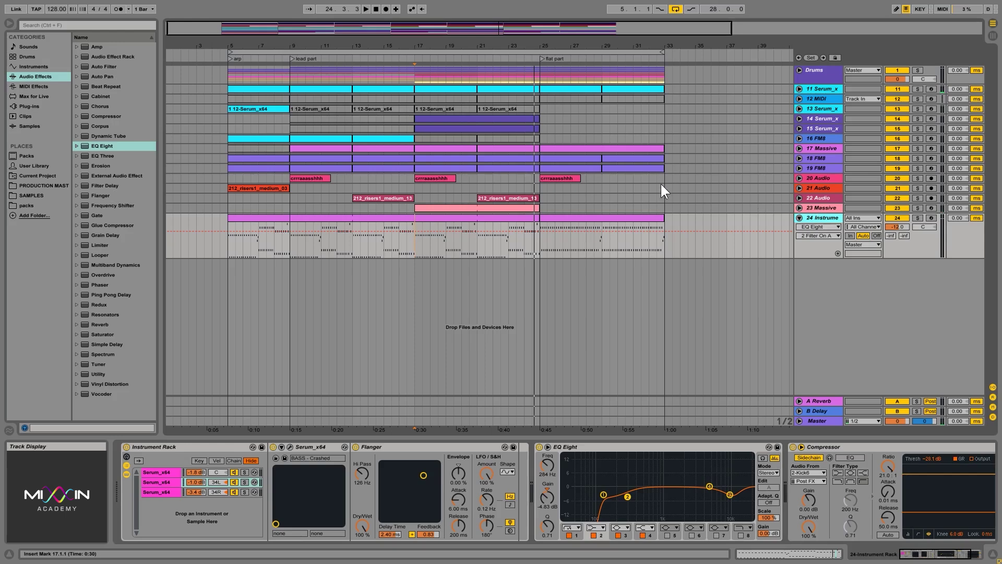
click(800, 218)
click(816, 220)
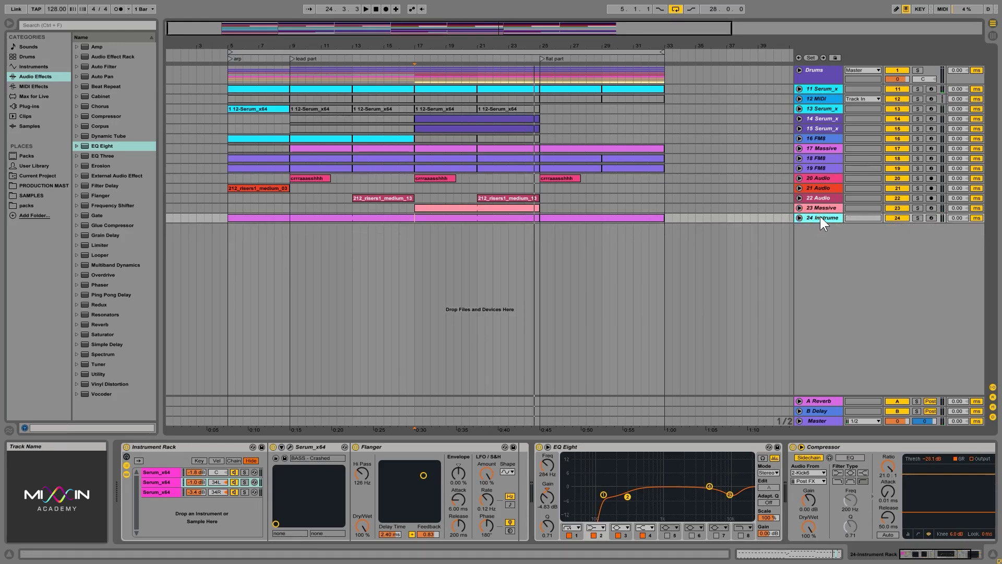